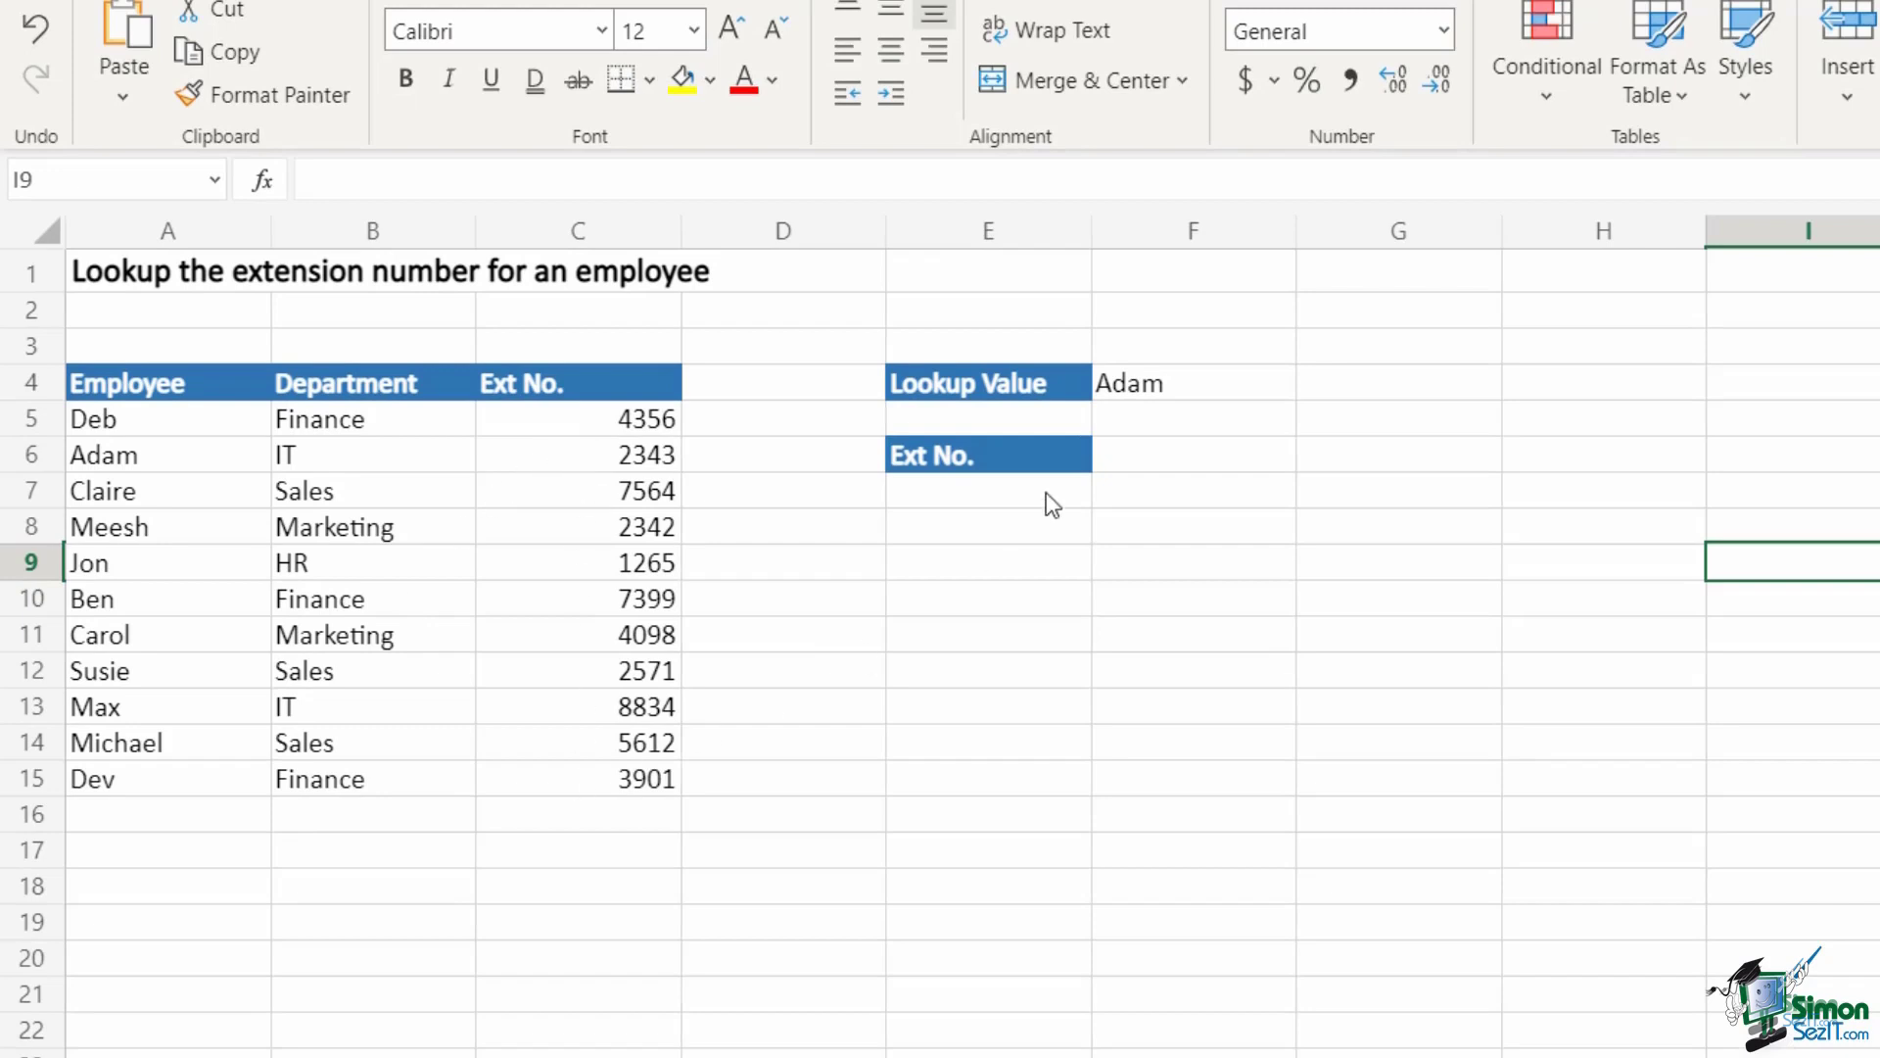
# Step: Examine the employee choices available for the lookup value in F4
pyautogui.click(1184, 382)
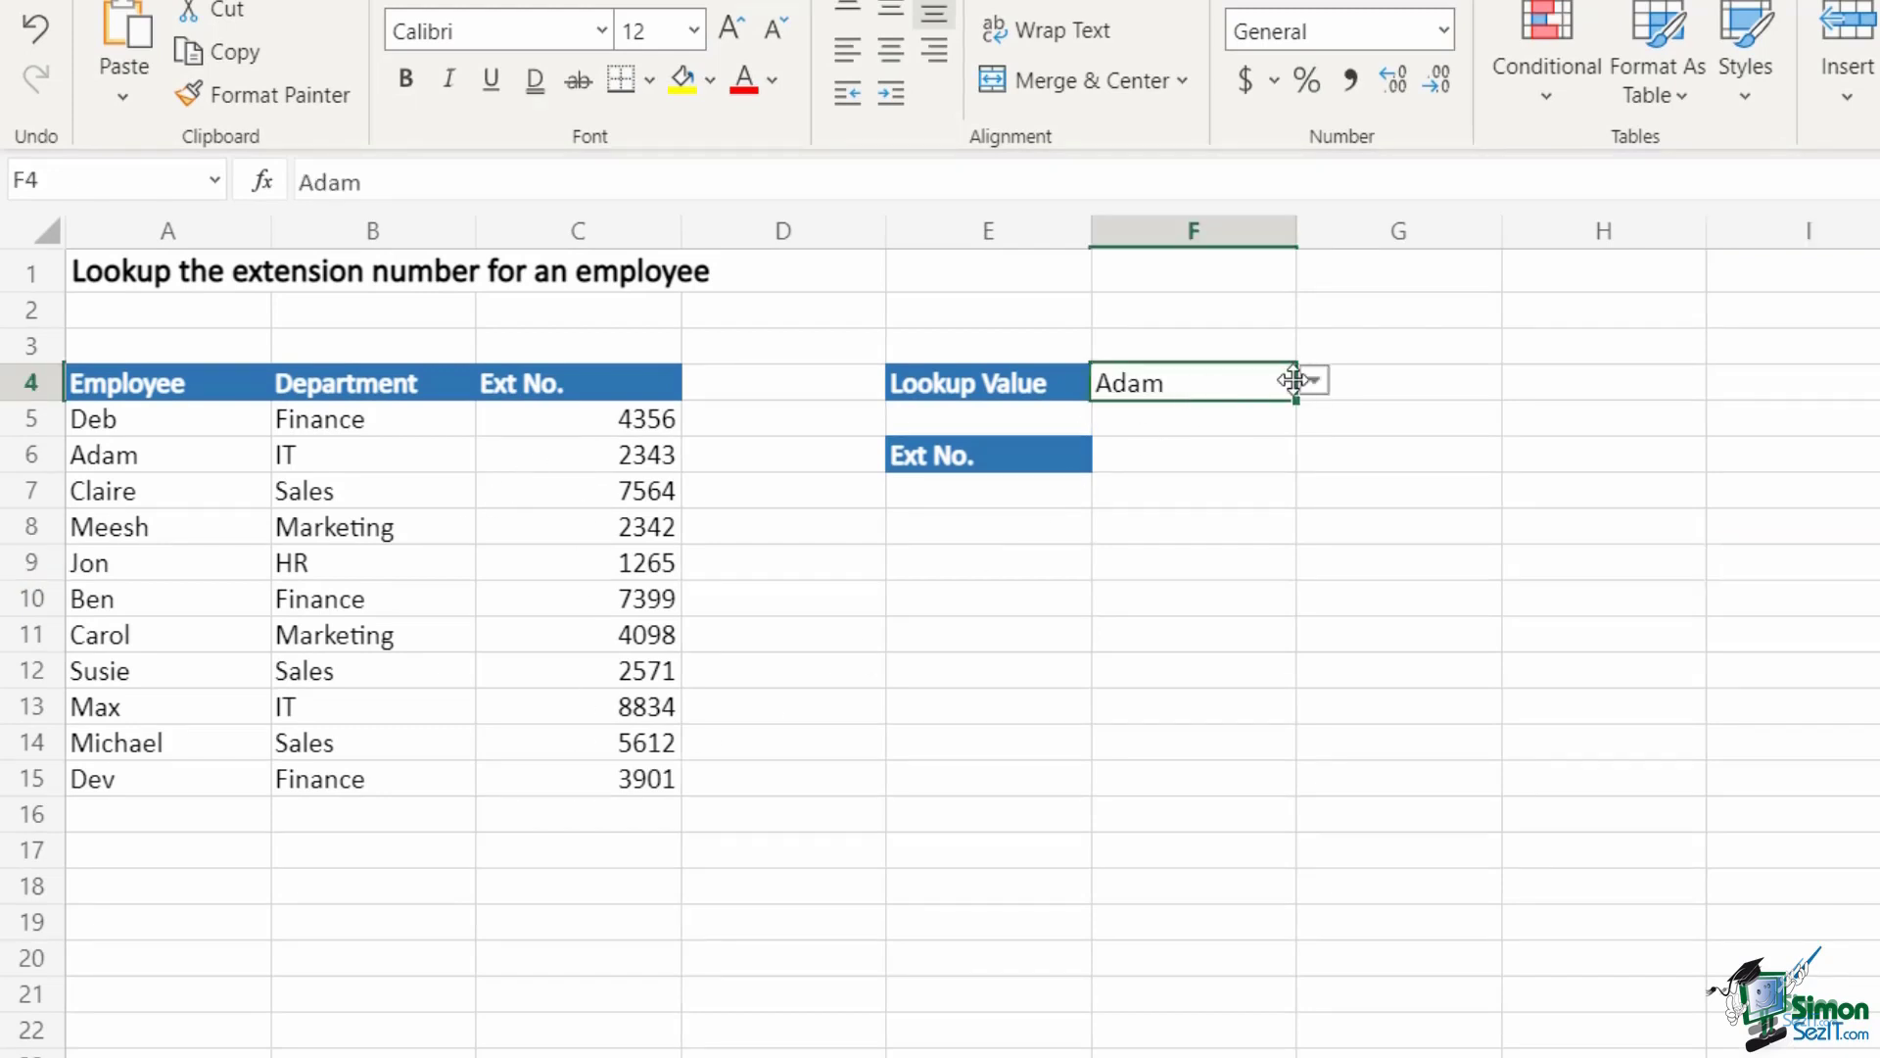
pyautogui.click(1312, 385)
pyautogui.moveTo(1319, 445)
pyautogui.mouseDown()
pyautogui.moveTo(1319, 600)
pyautogui.moveTo(1341, 458)
pyautogui.mouseUp()
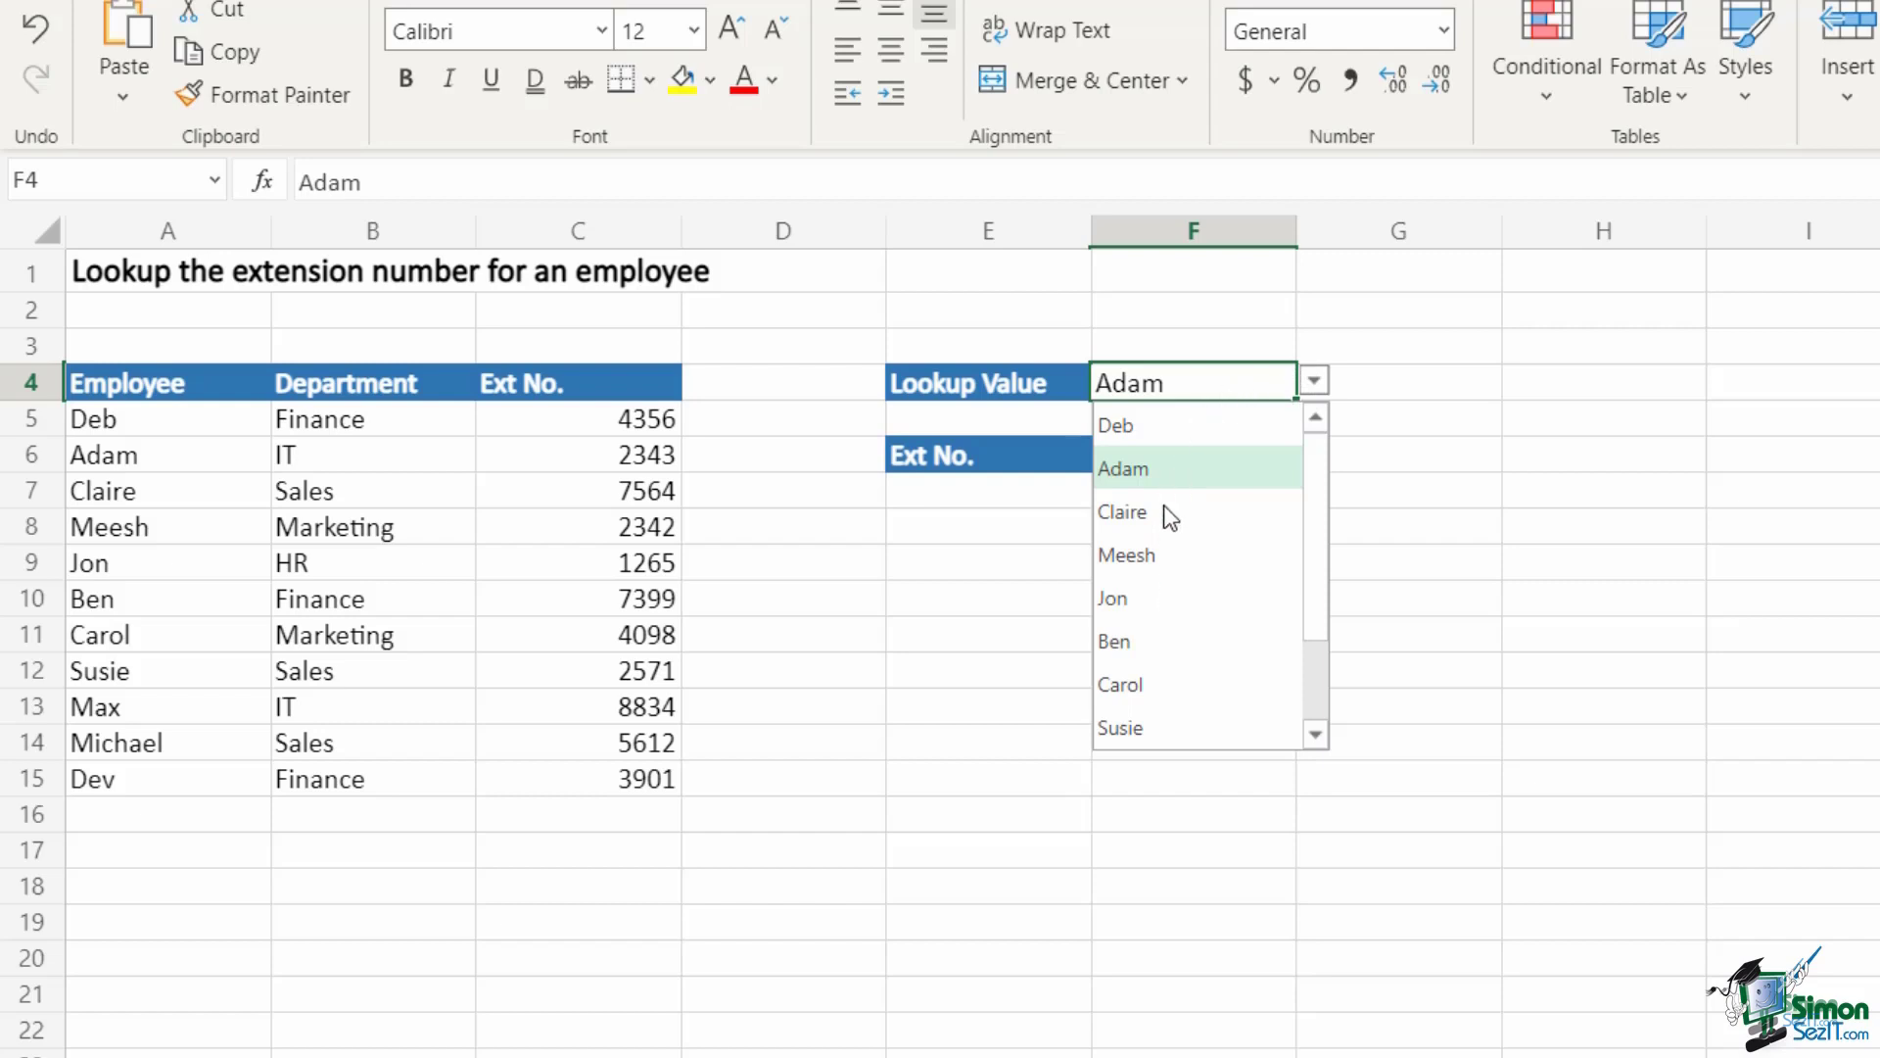
pyautogui.click(1319, 440)
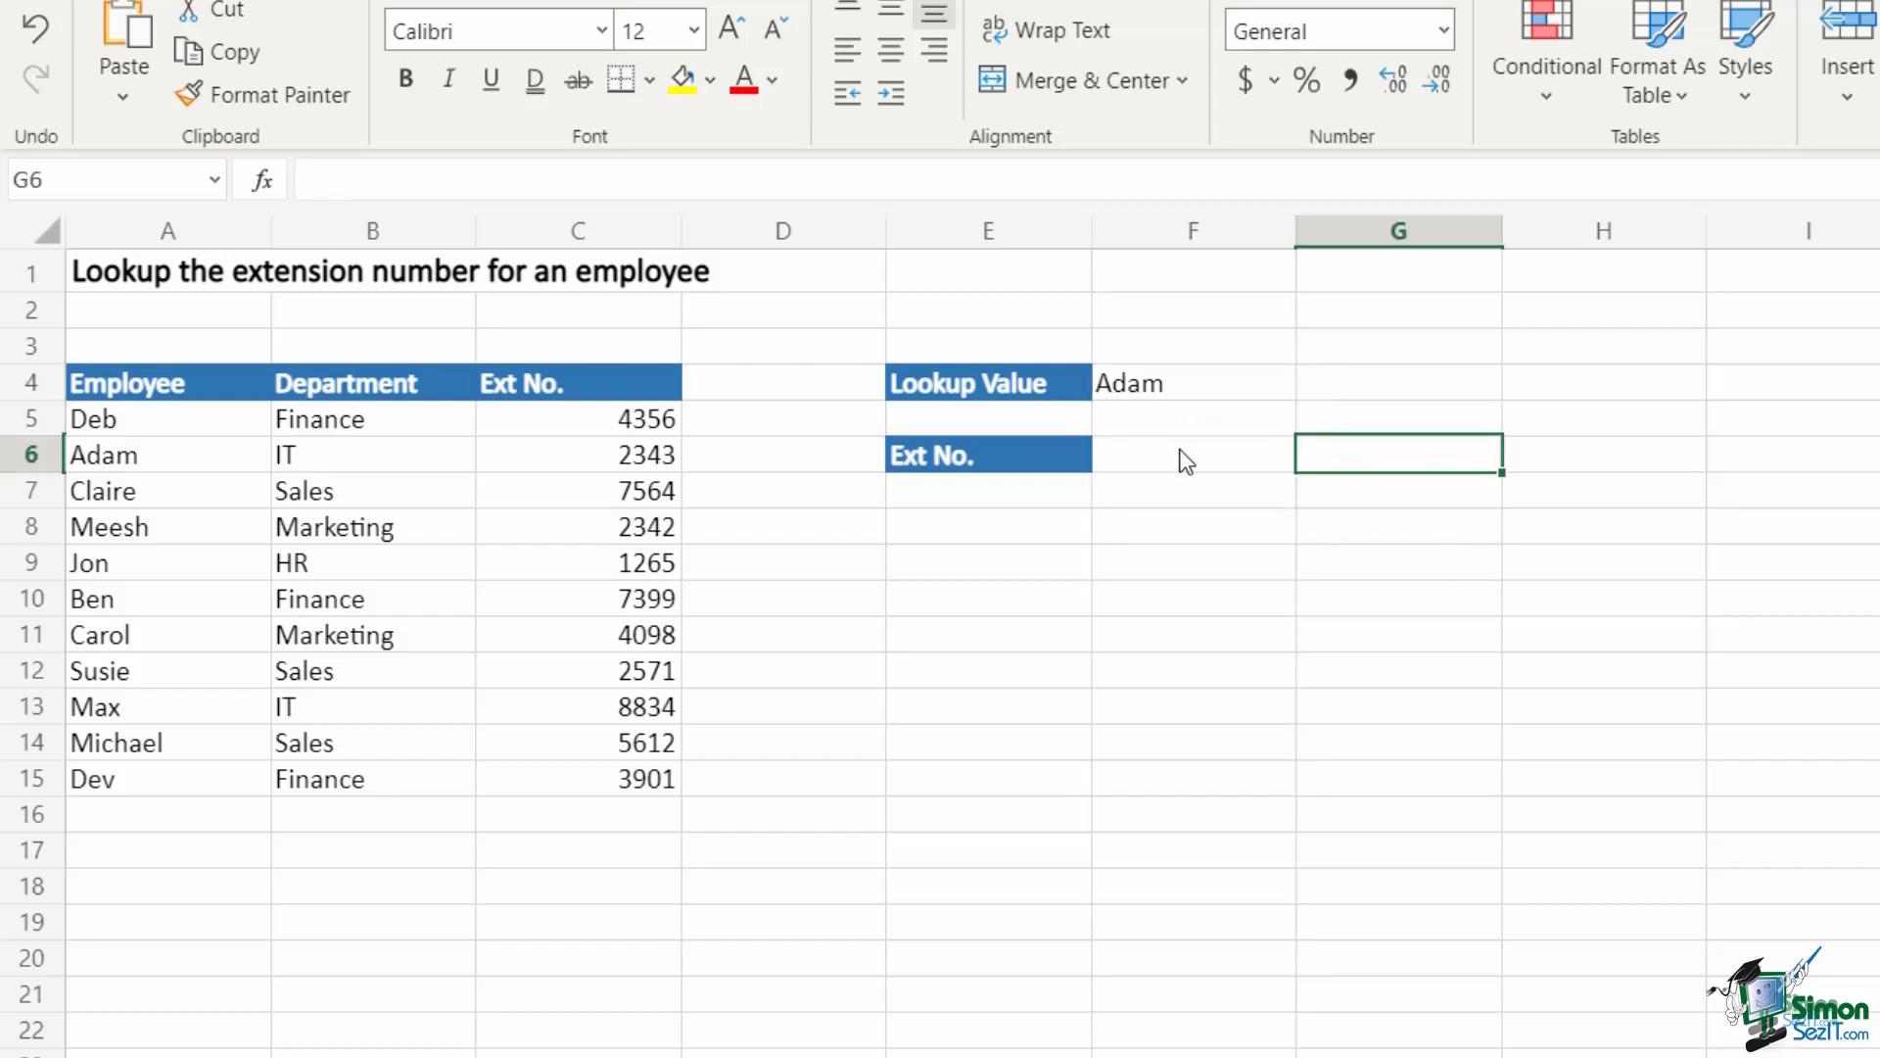
# Step: Enter =XLOOKUP(F4,A5:A15,C5:C15) in F6 and compare the result with the extension number in C6
pyautogui.click(1182, 473)
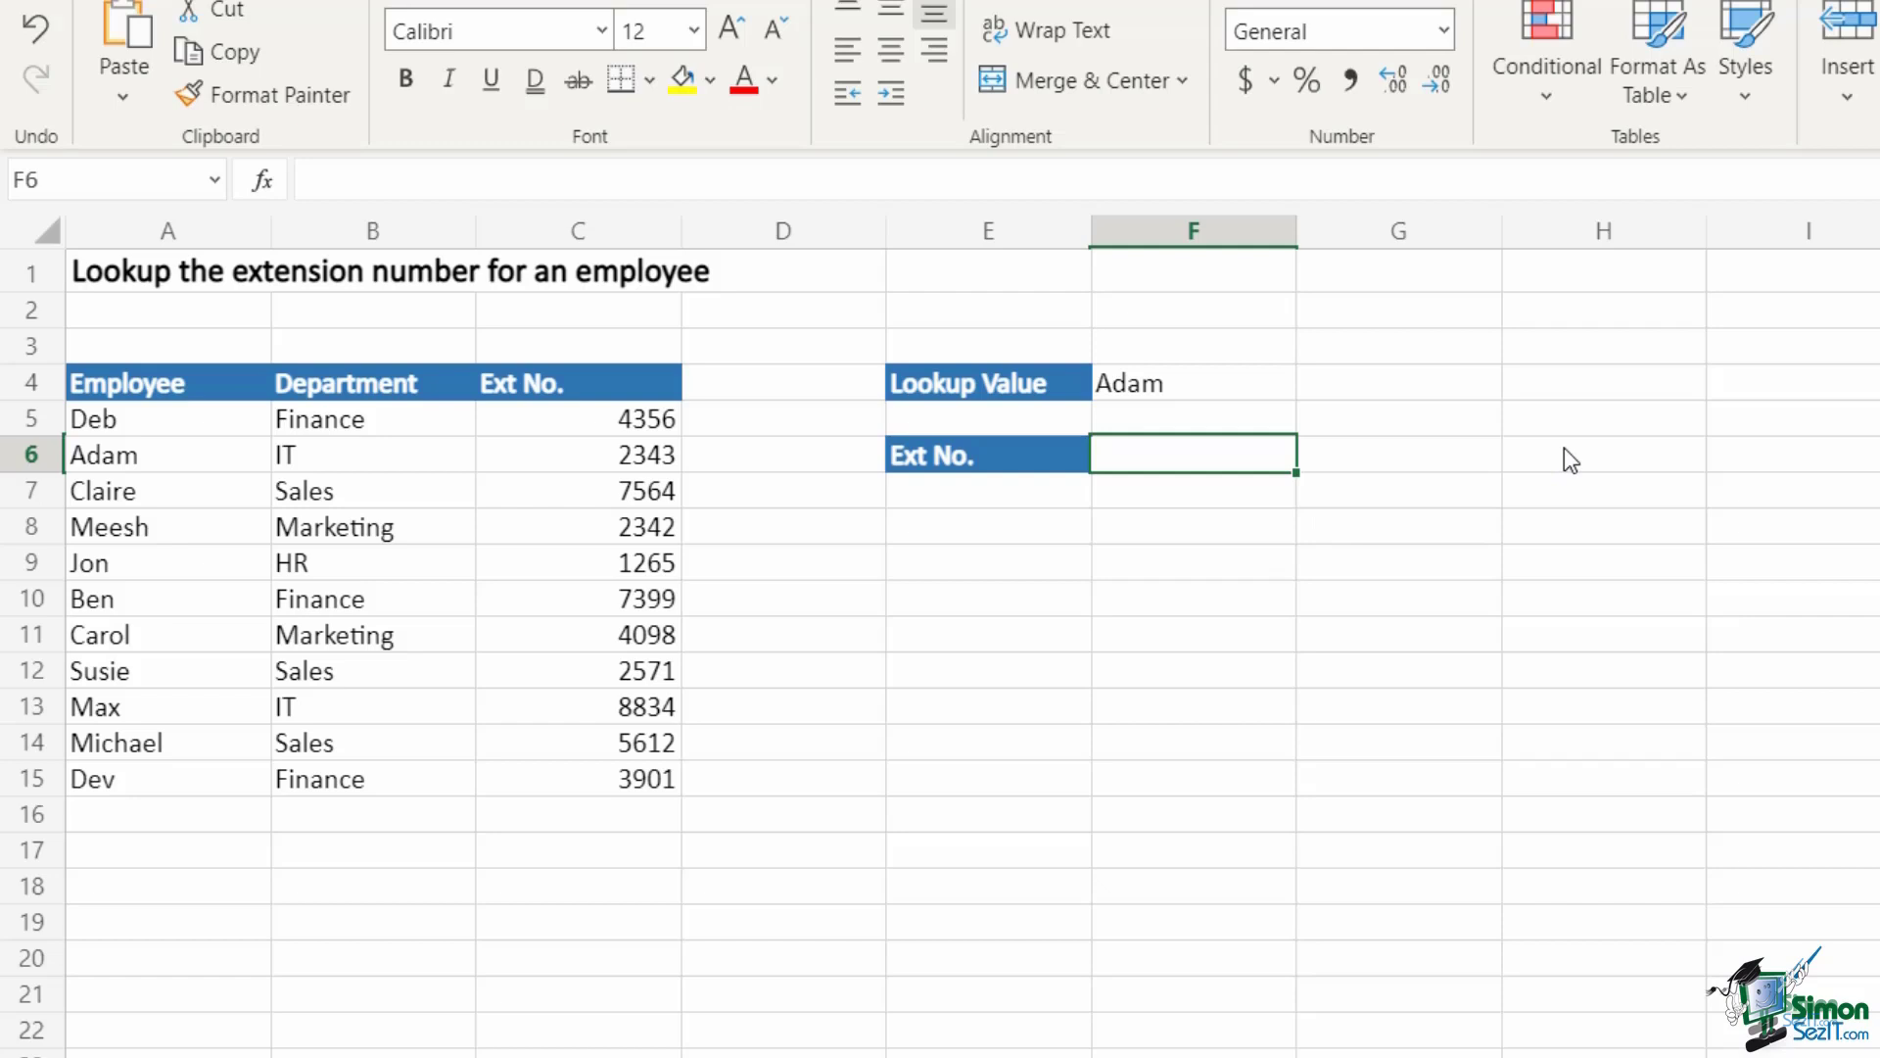
pyautogui.write('=XLOOKUP')
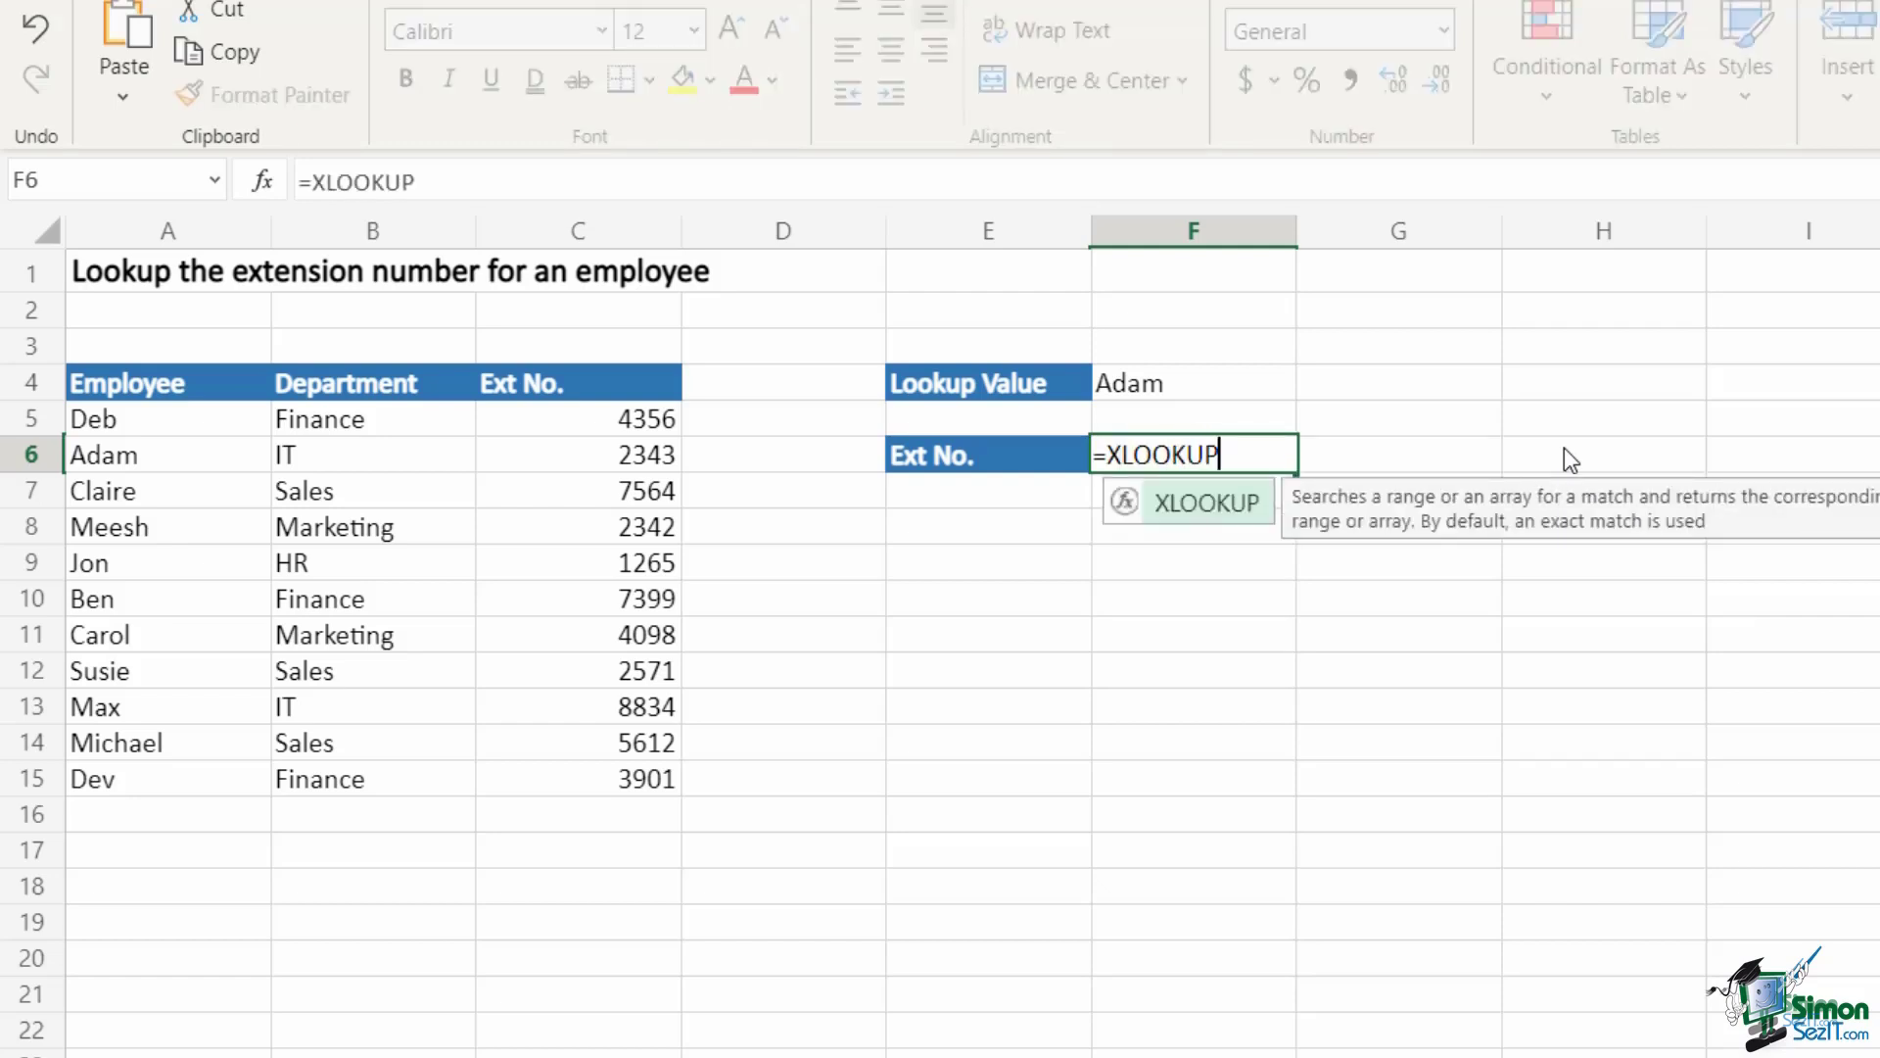
pyautogui.write('(')
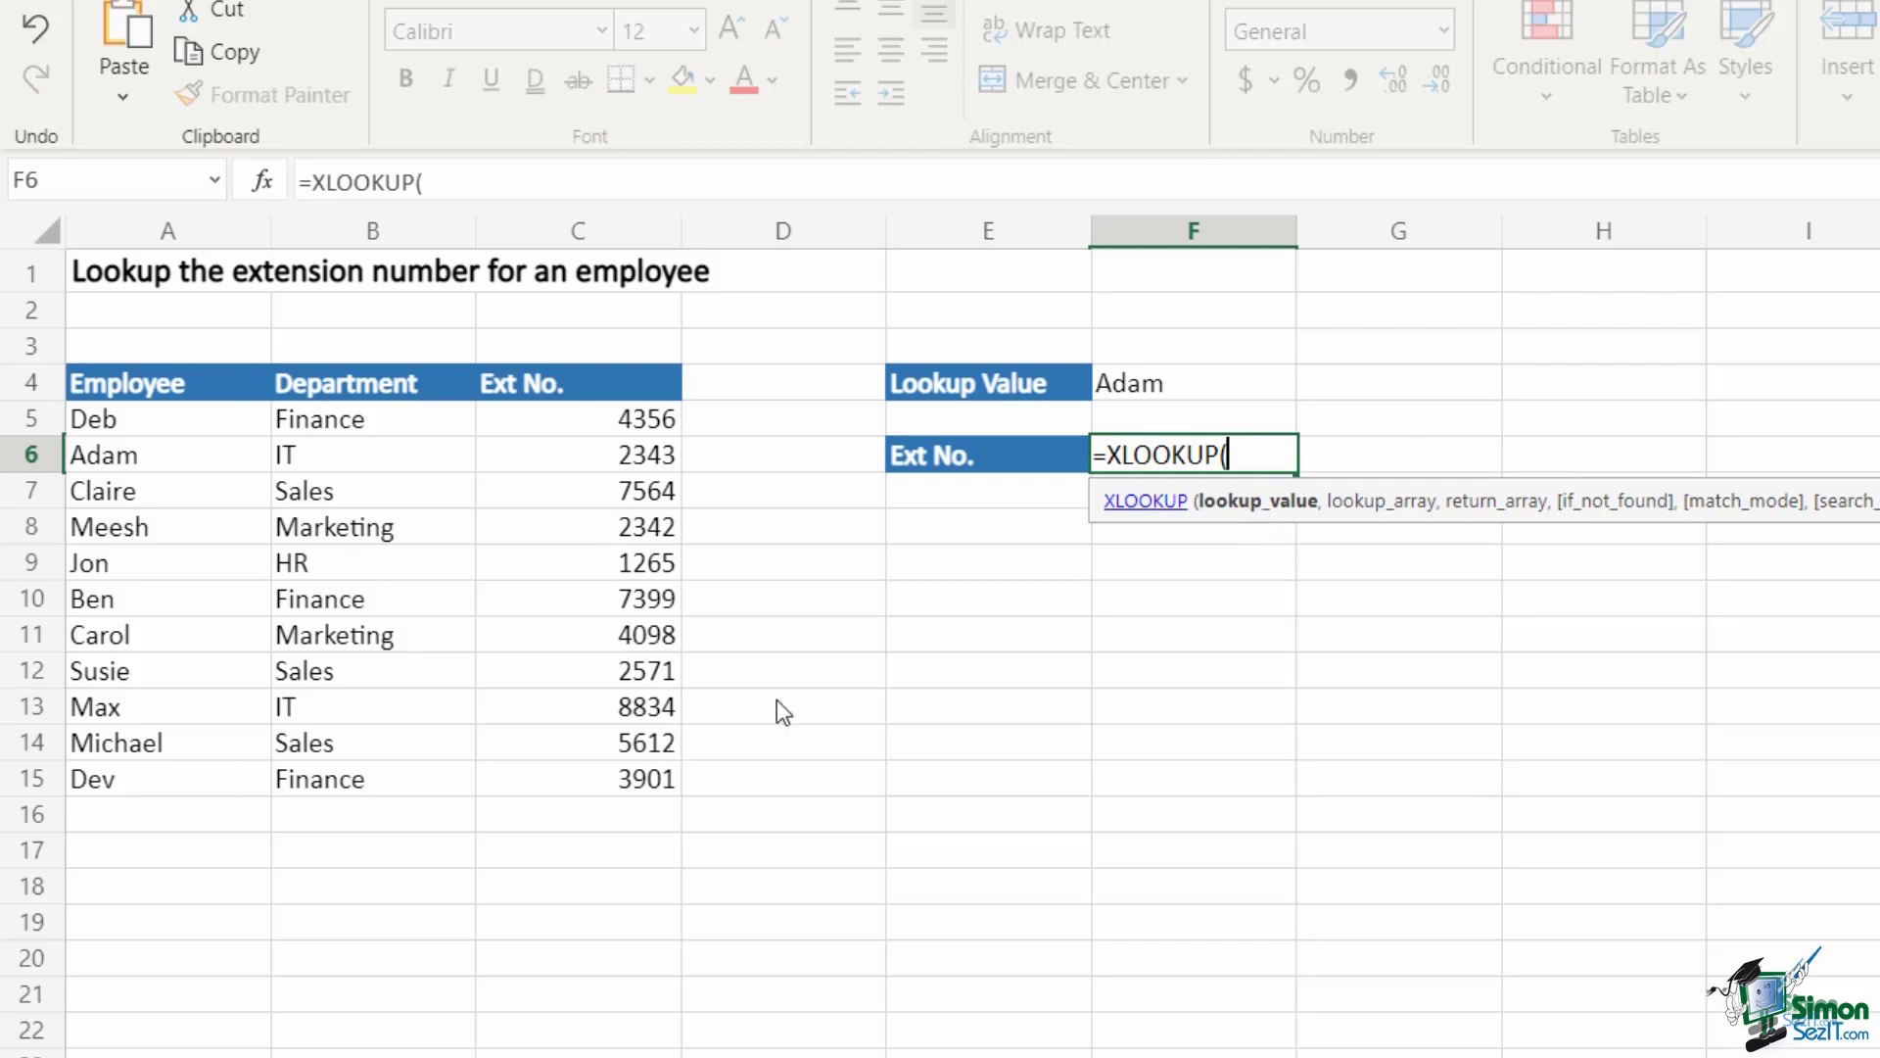
pyautogui.click(1208, 380)
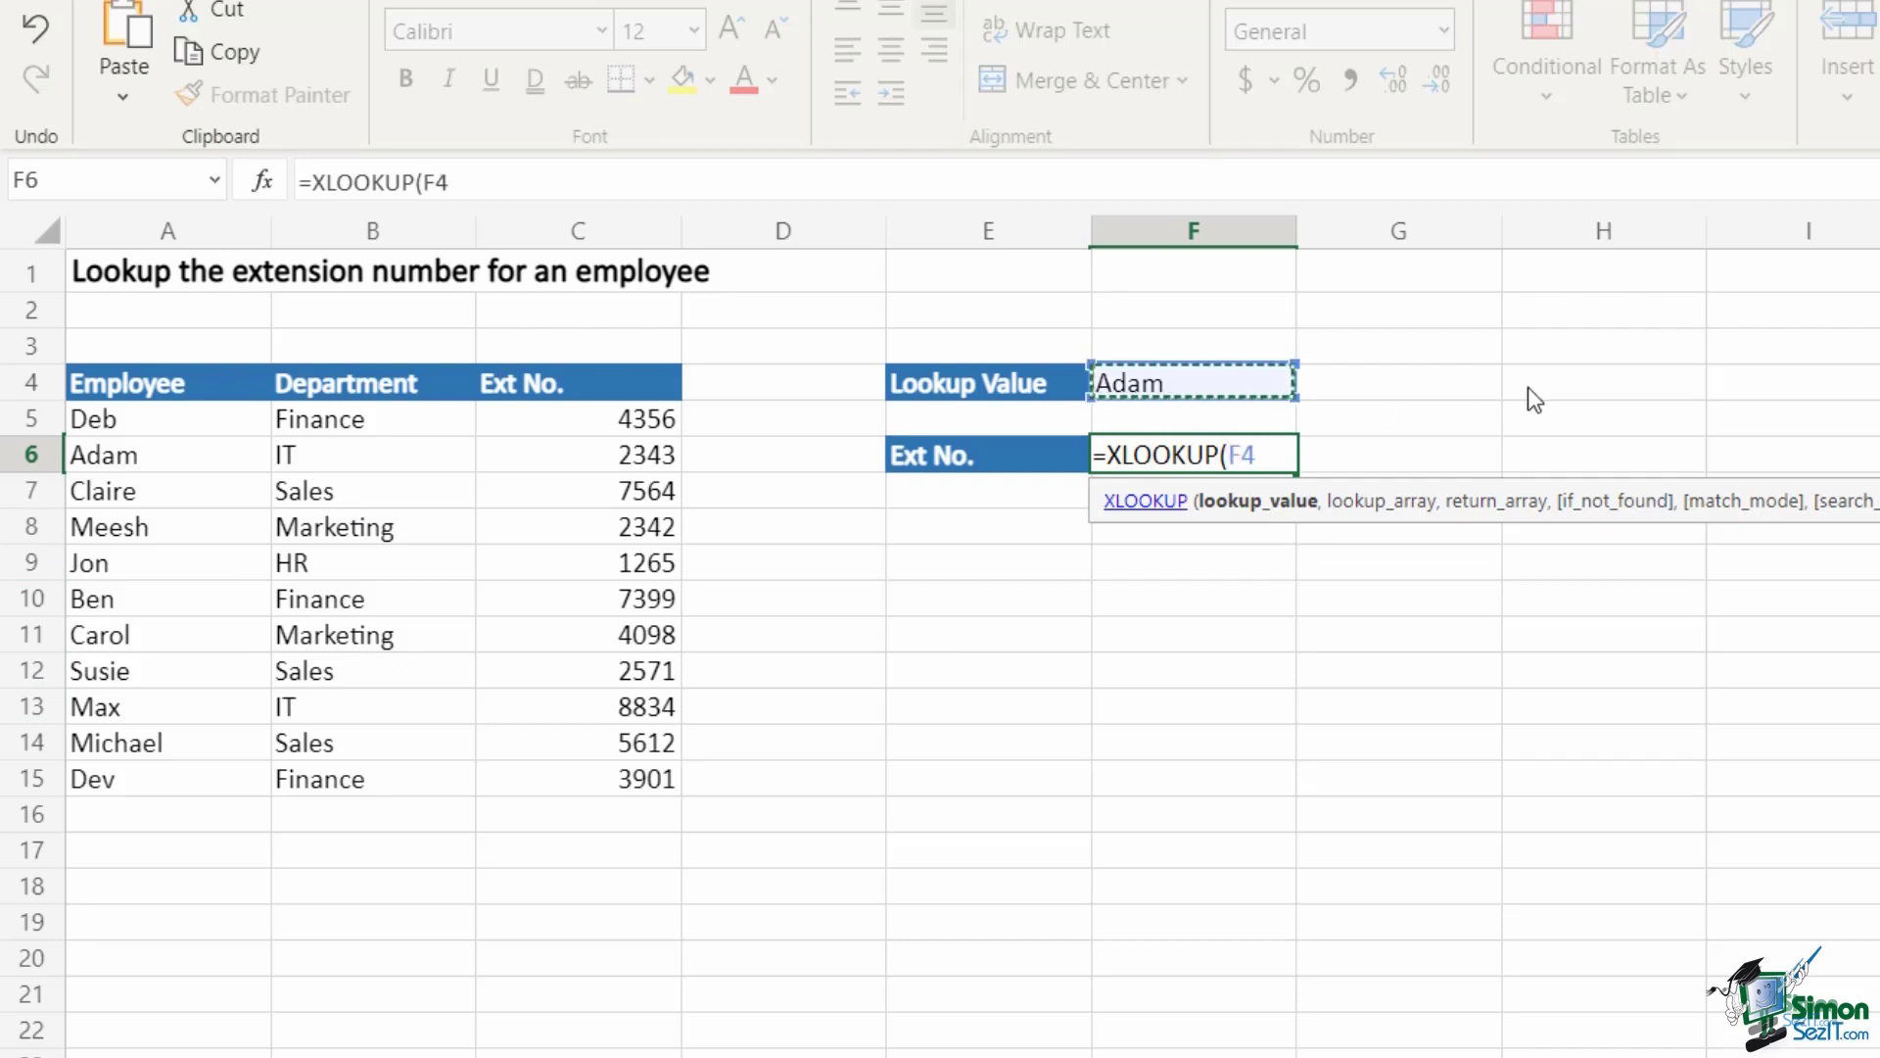
pyautogui.write(',')
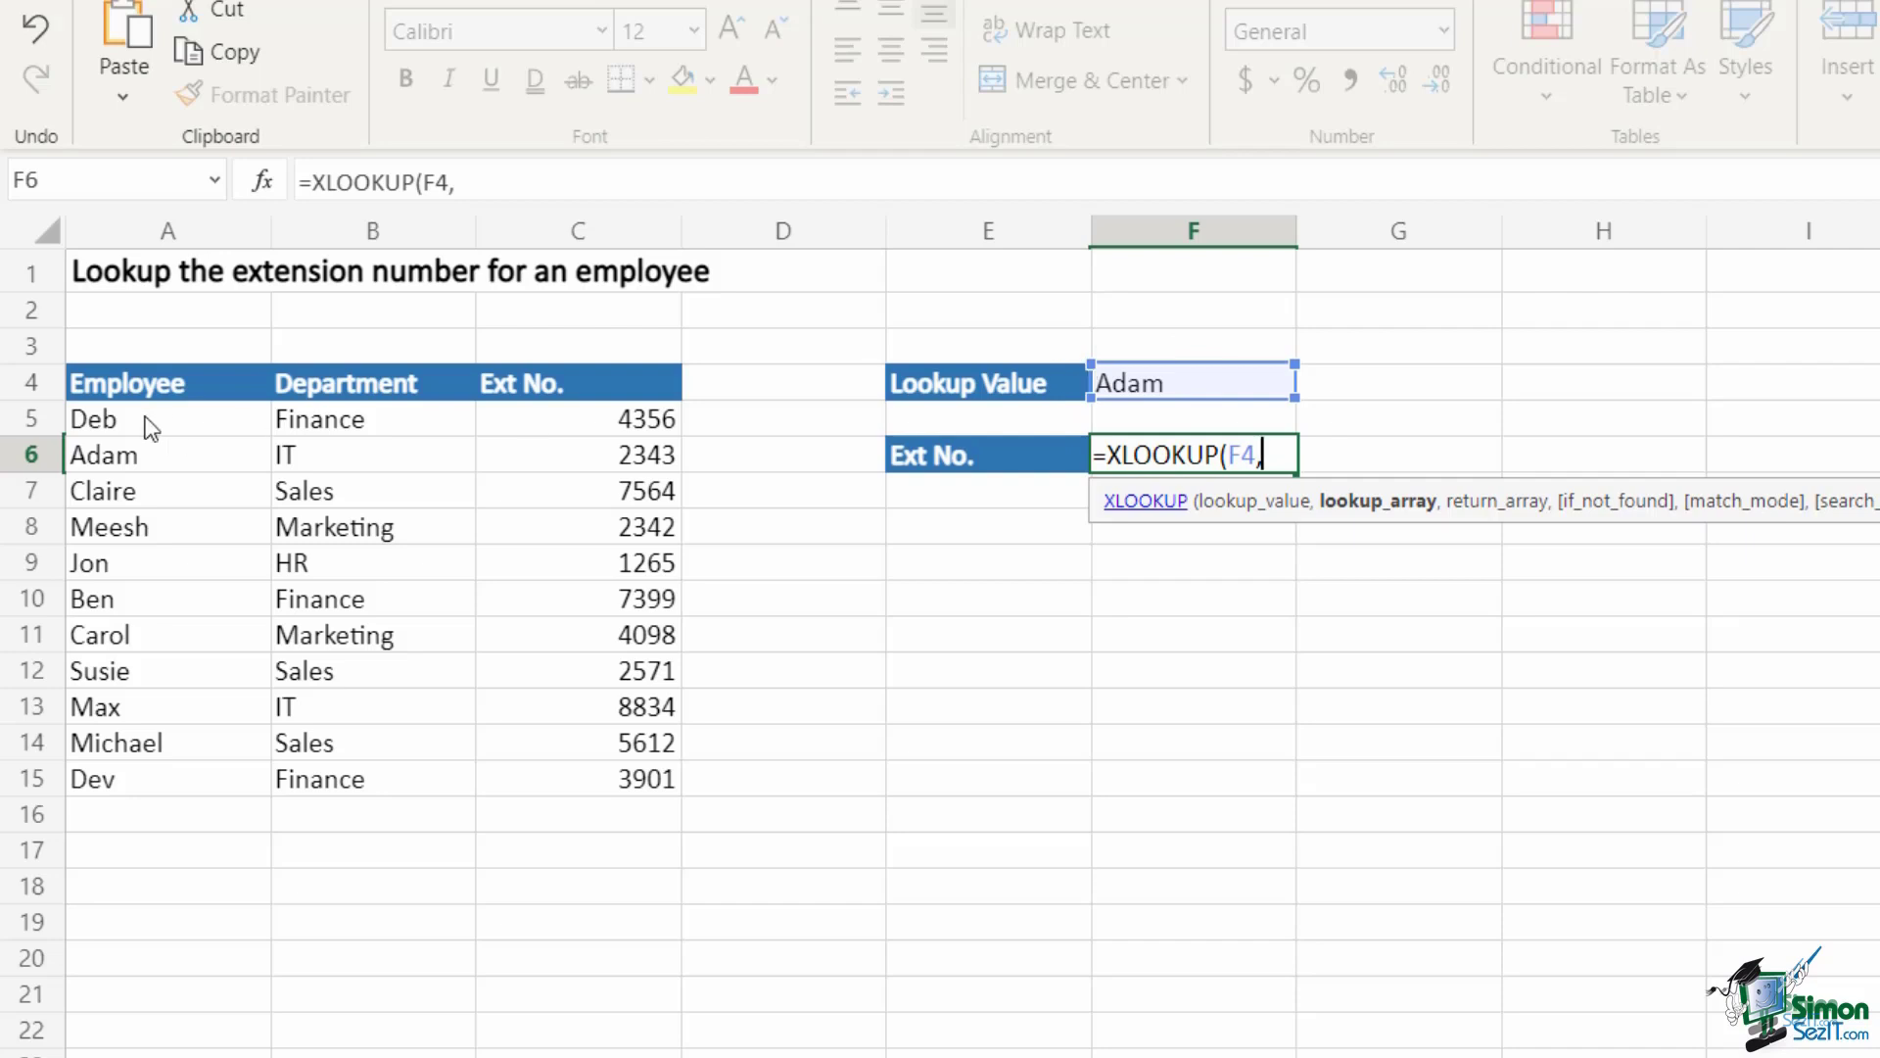
pyautogui.moveTo(169, 428); pyautogui.dragTo(138, 779)
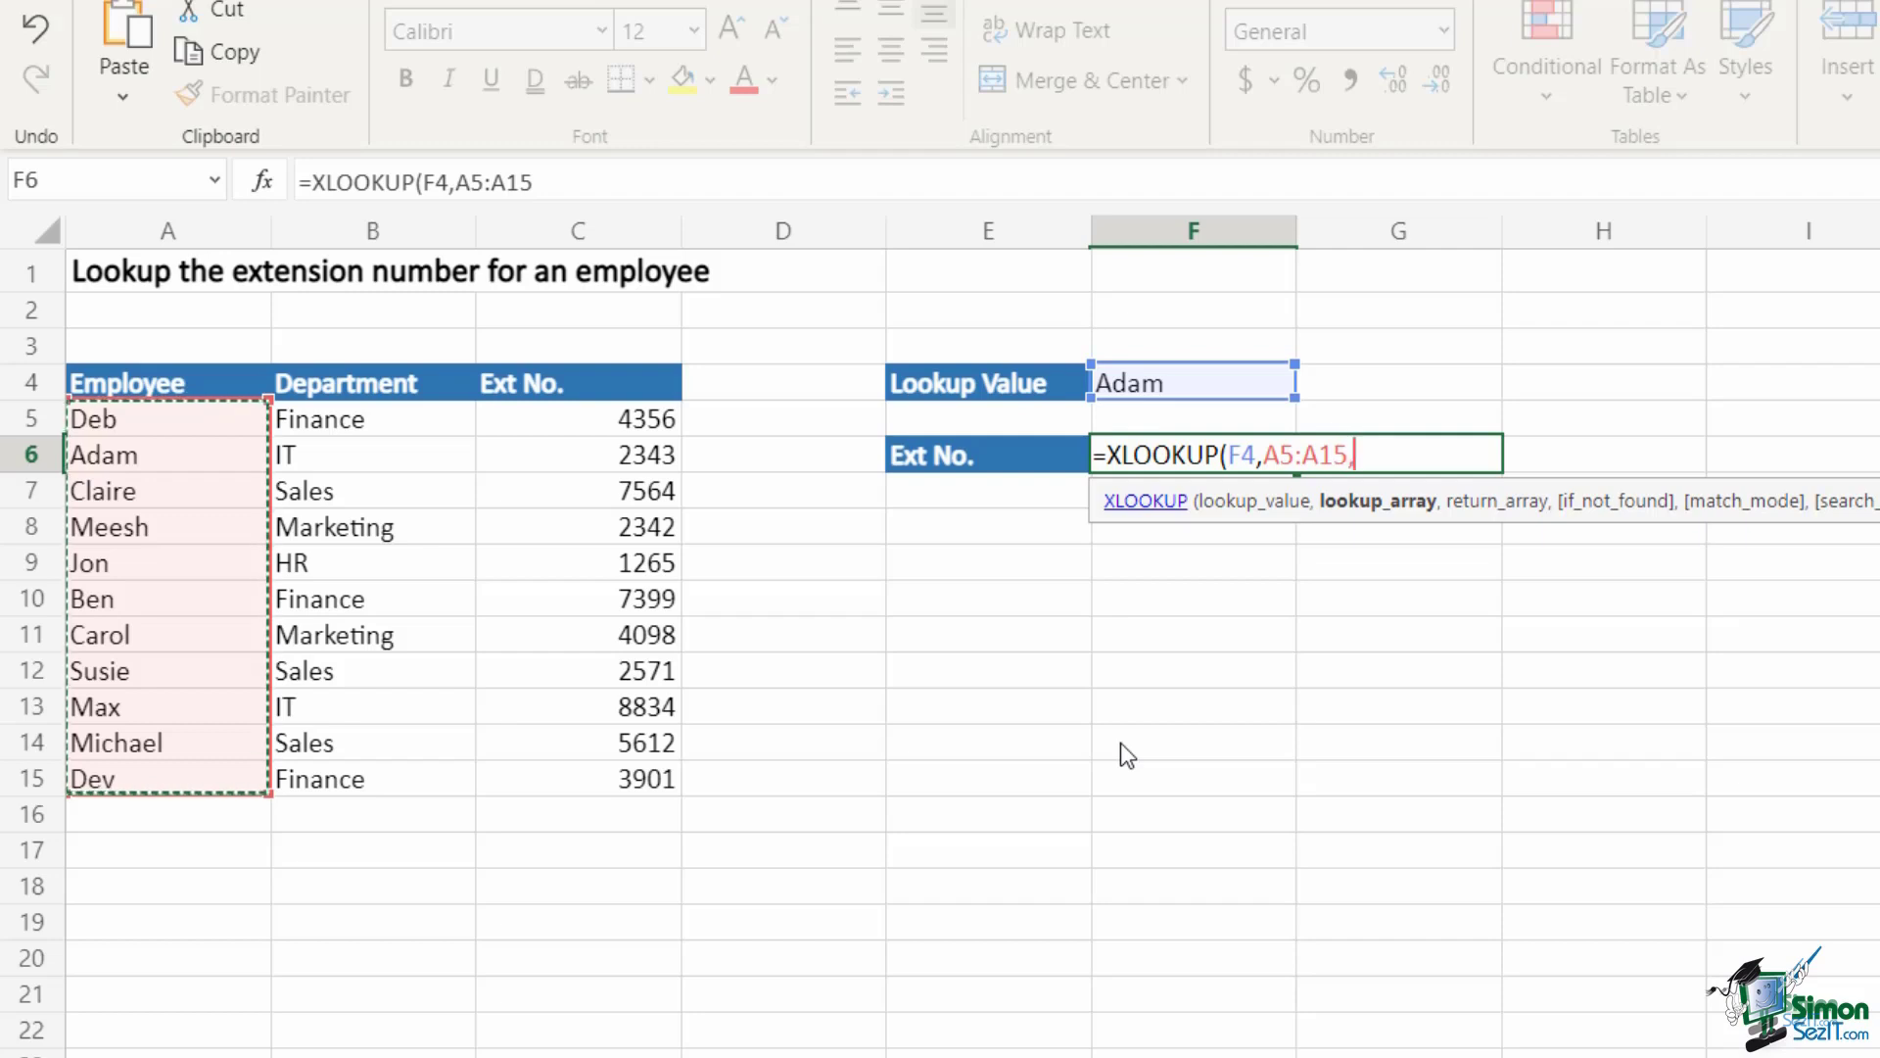
pyautogui.write(',')
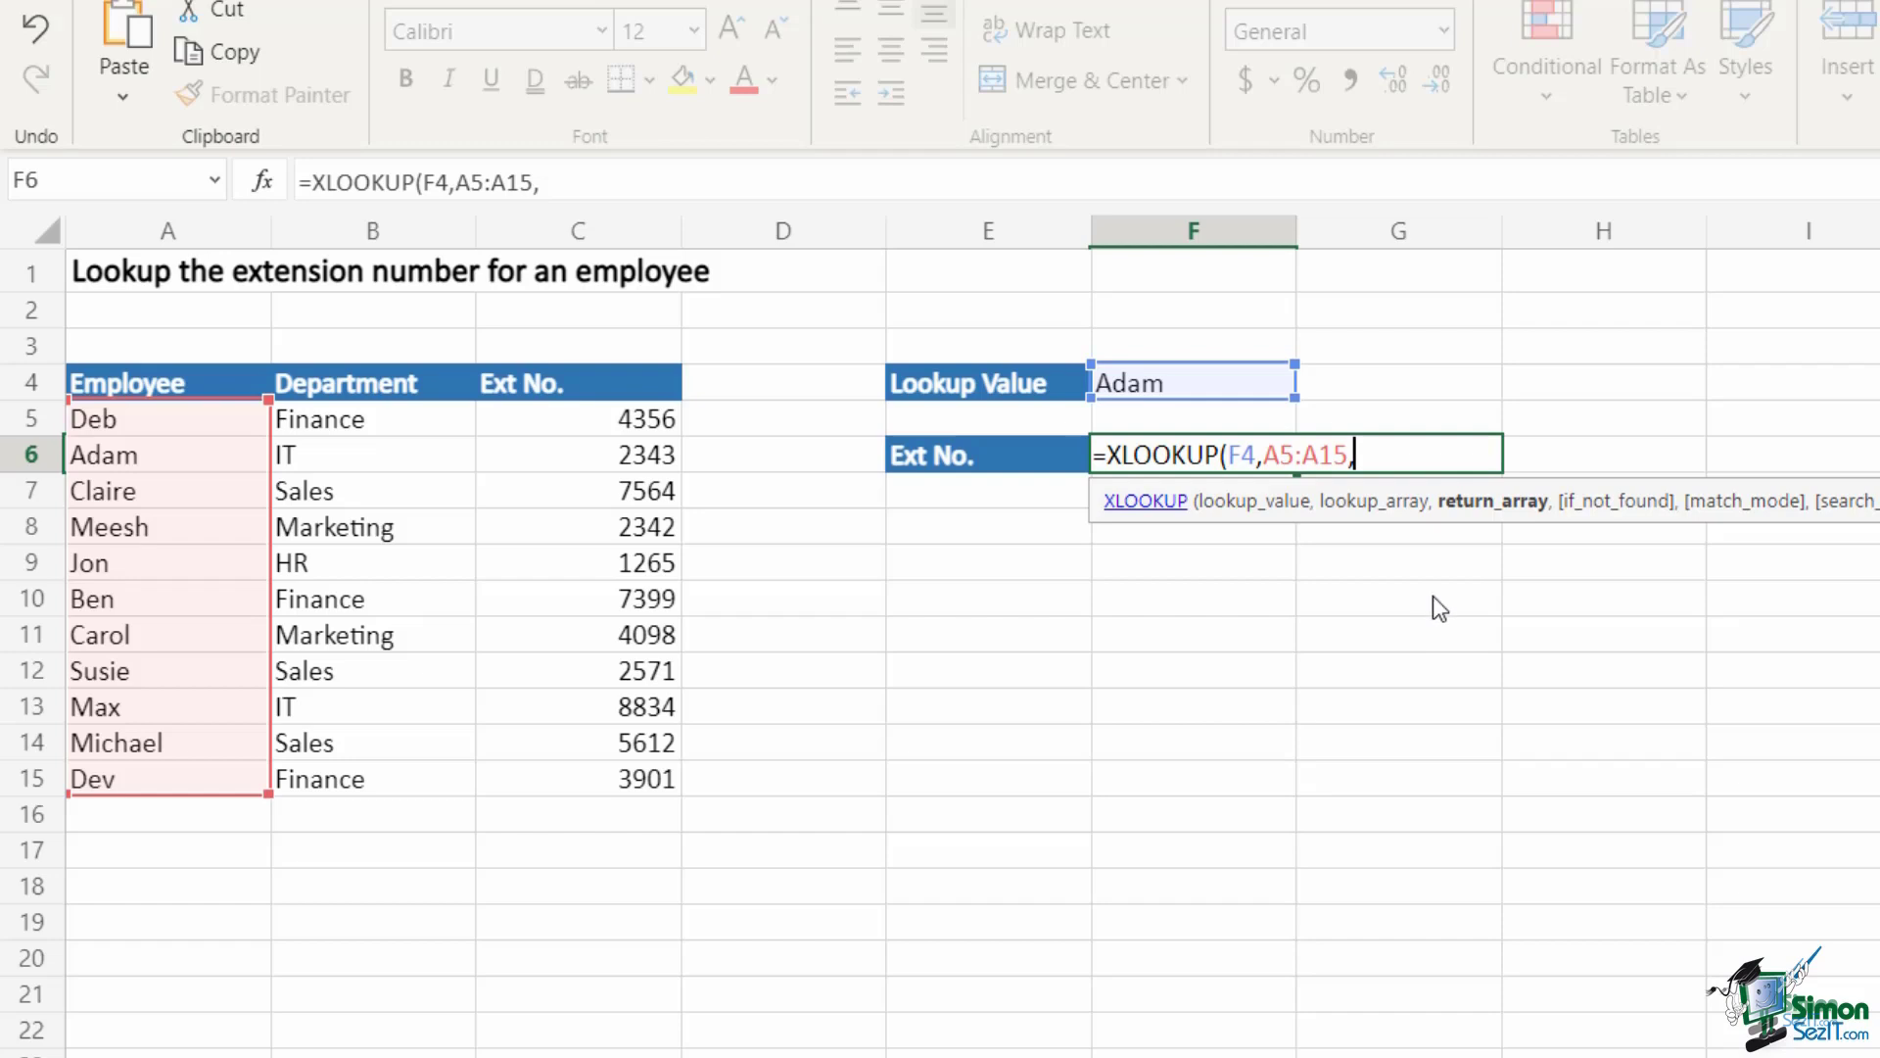
pyautogui.moveTo(634, 424); pyautogui.dragTo(592, 781)
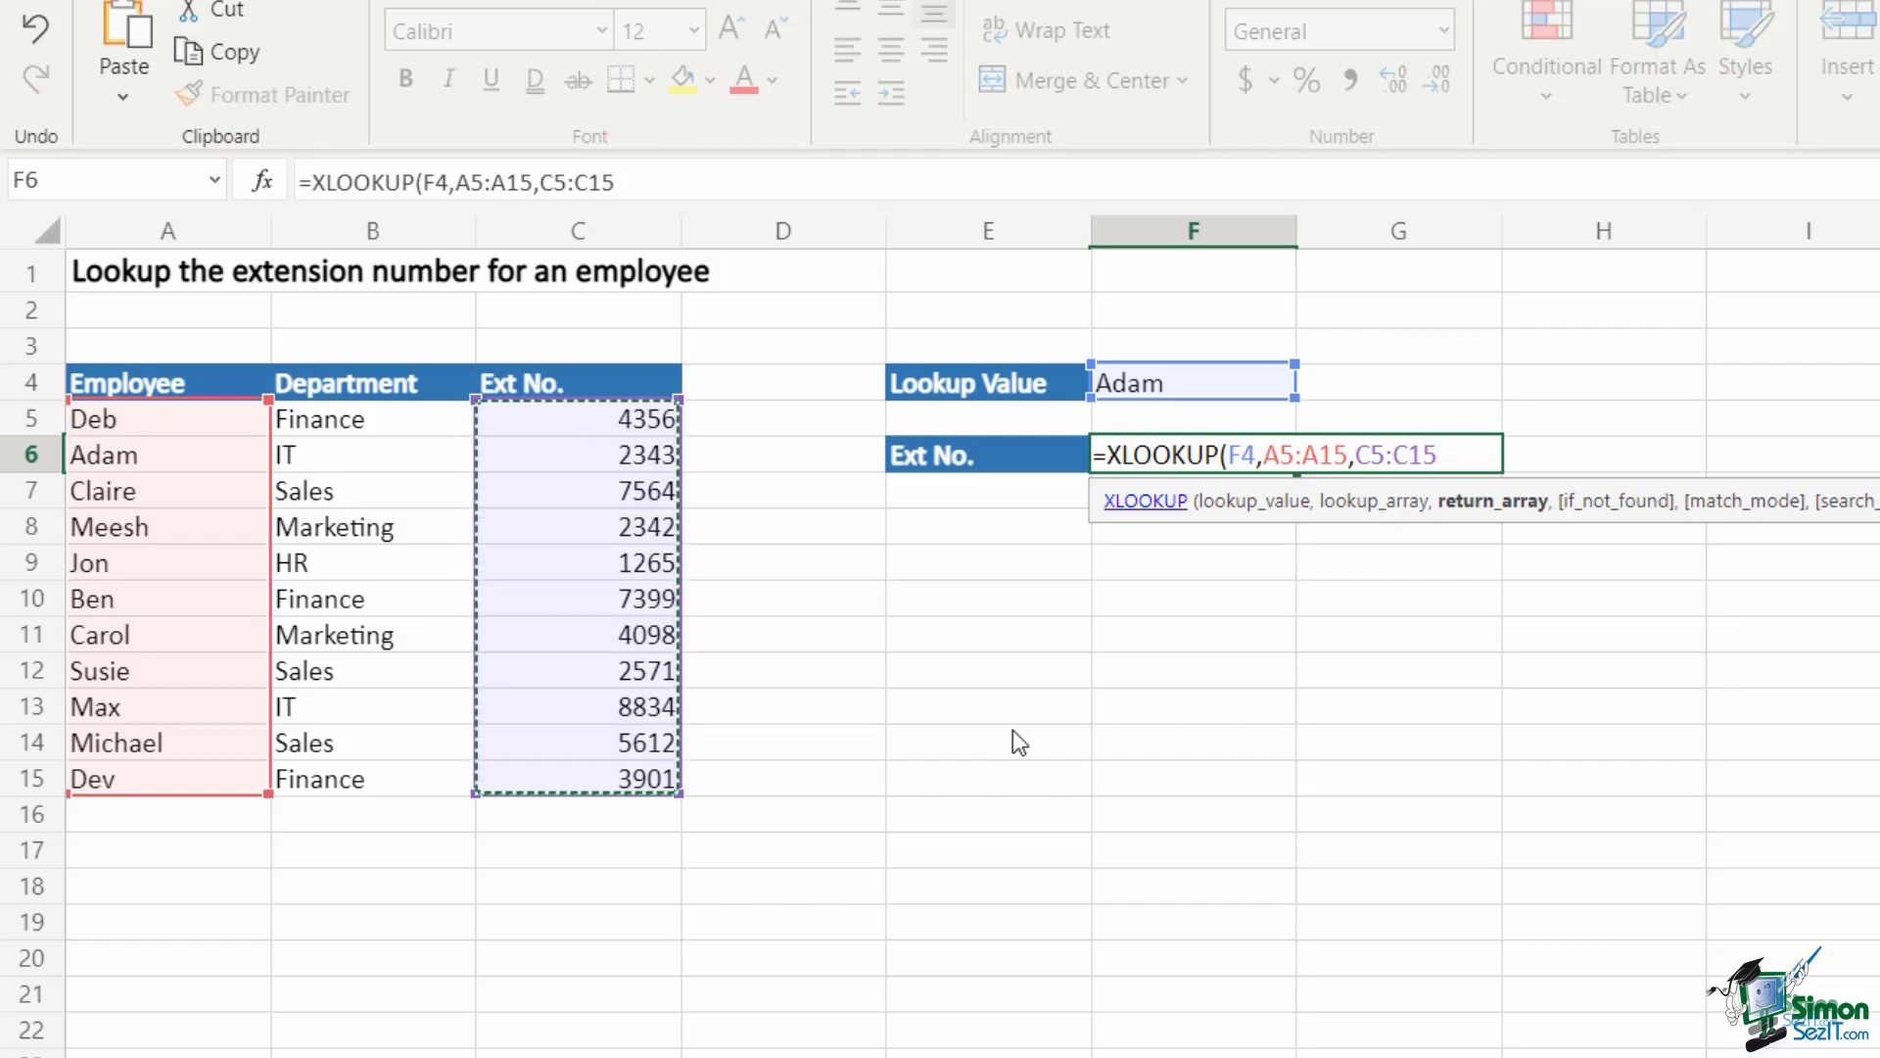
pyautogui.write(')')
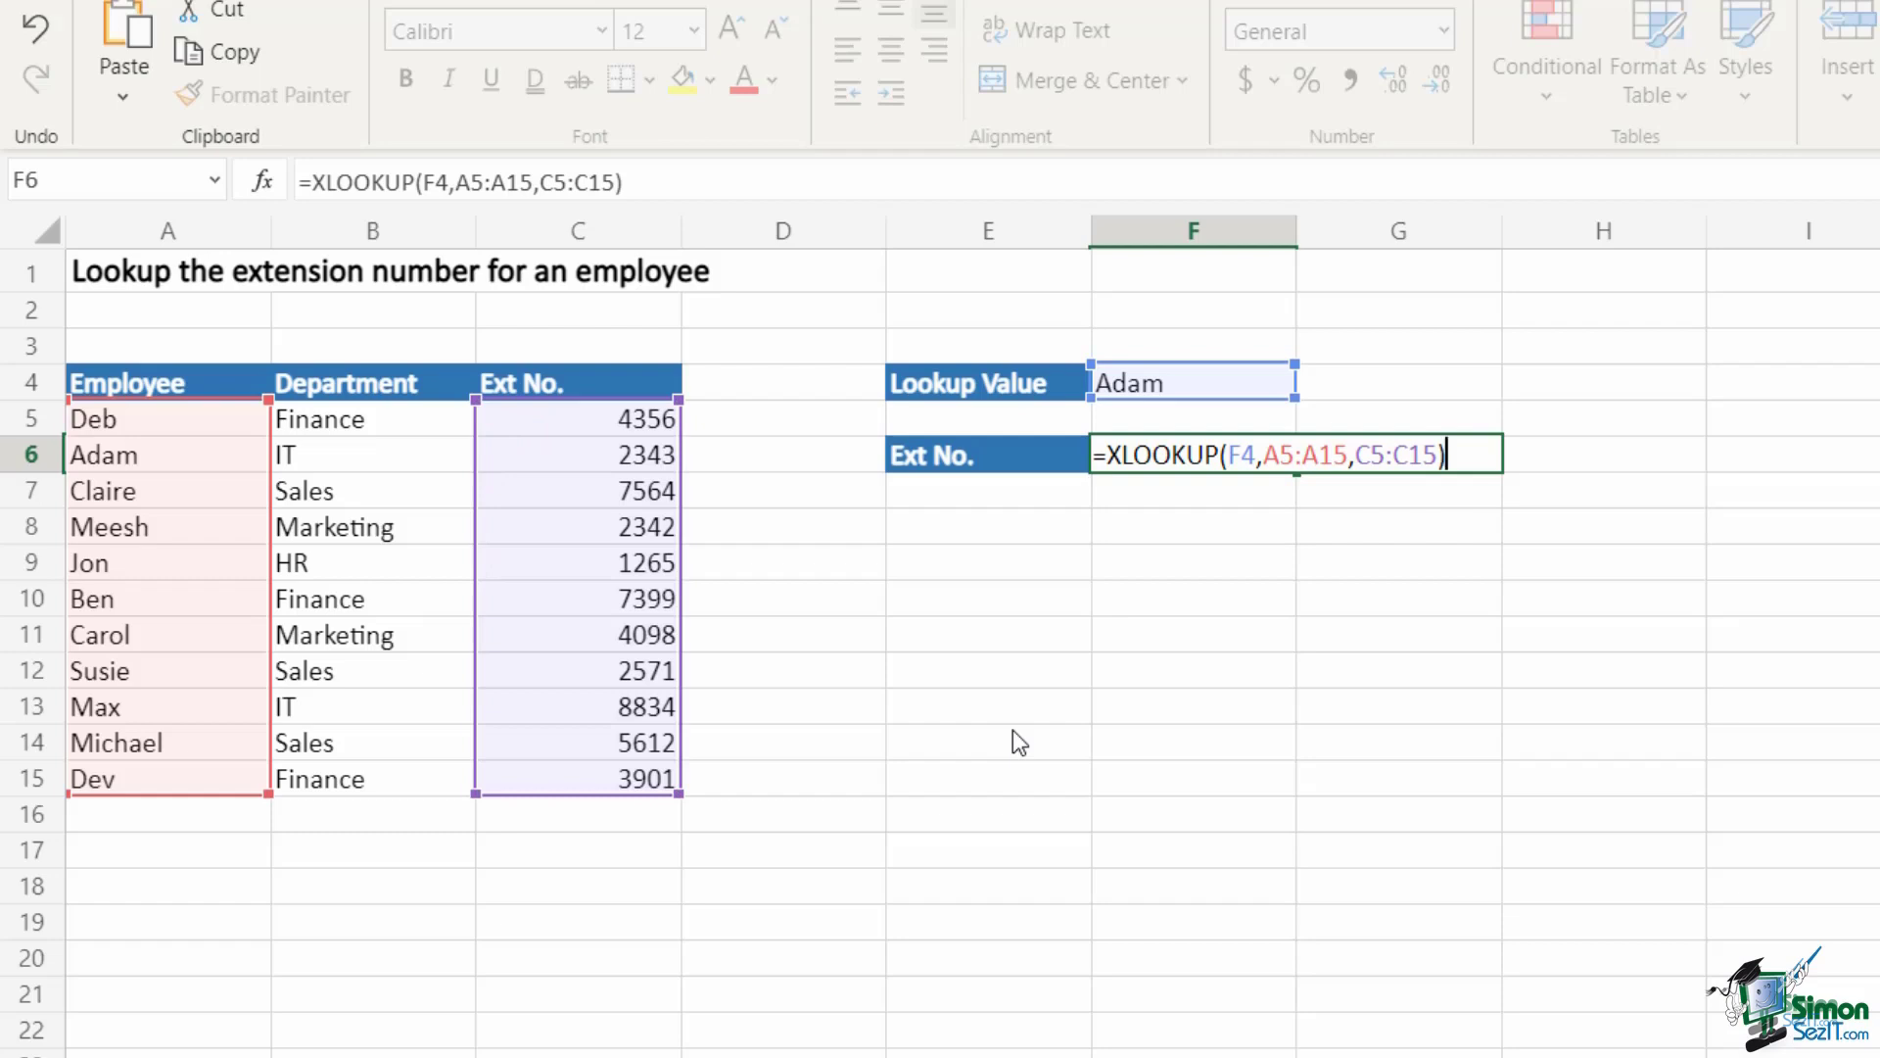
pyautogui.press('Return')
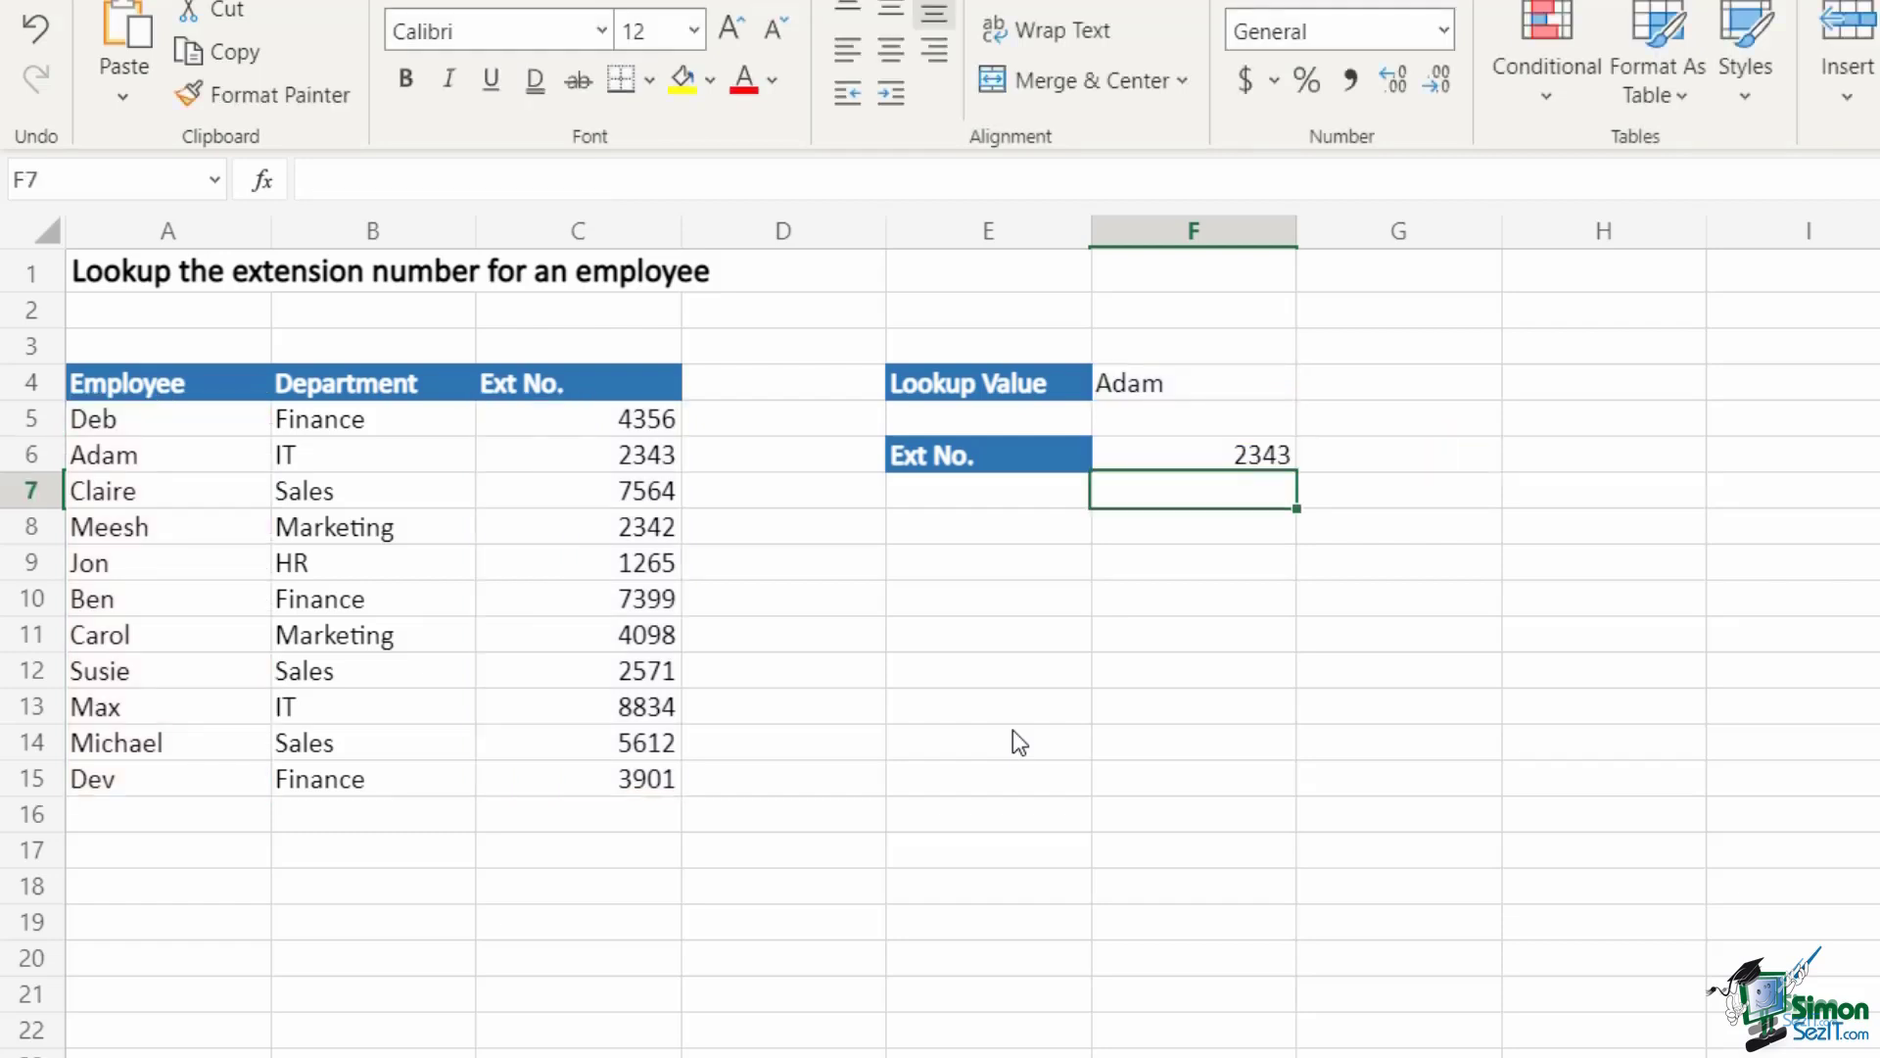
pyautogui.click(1178, 460)
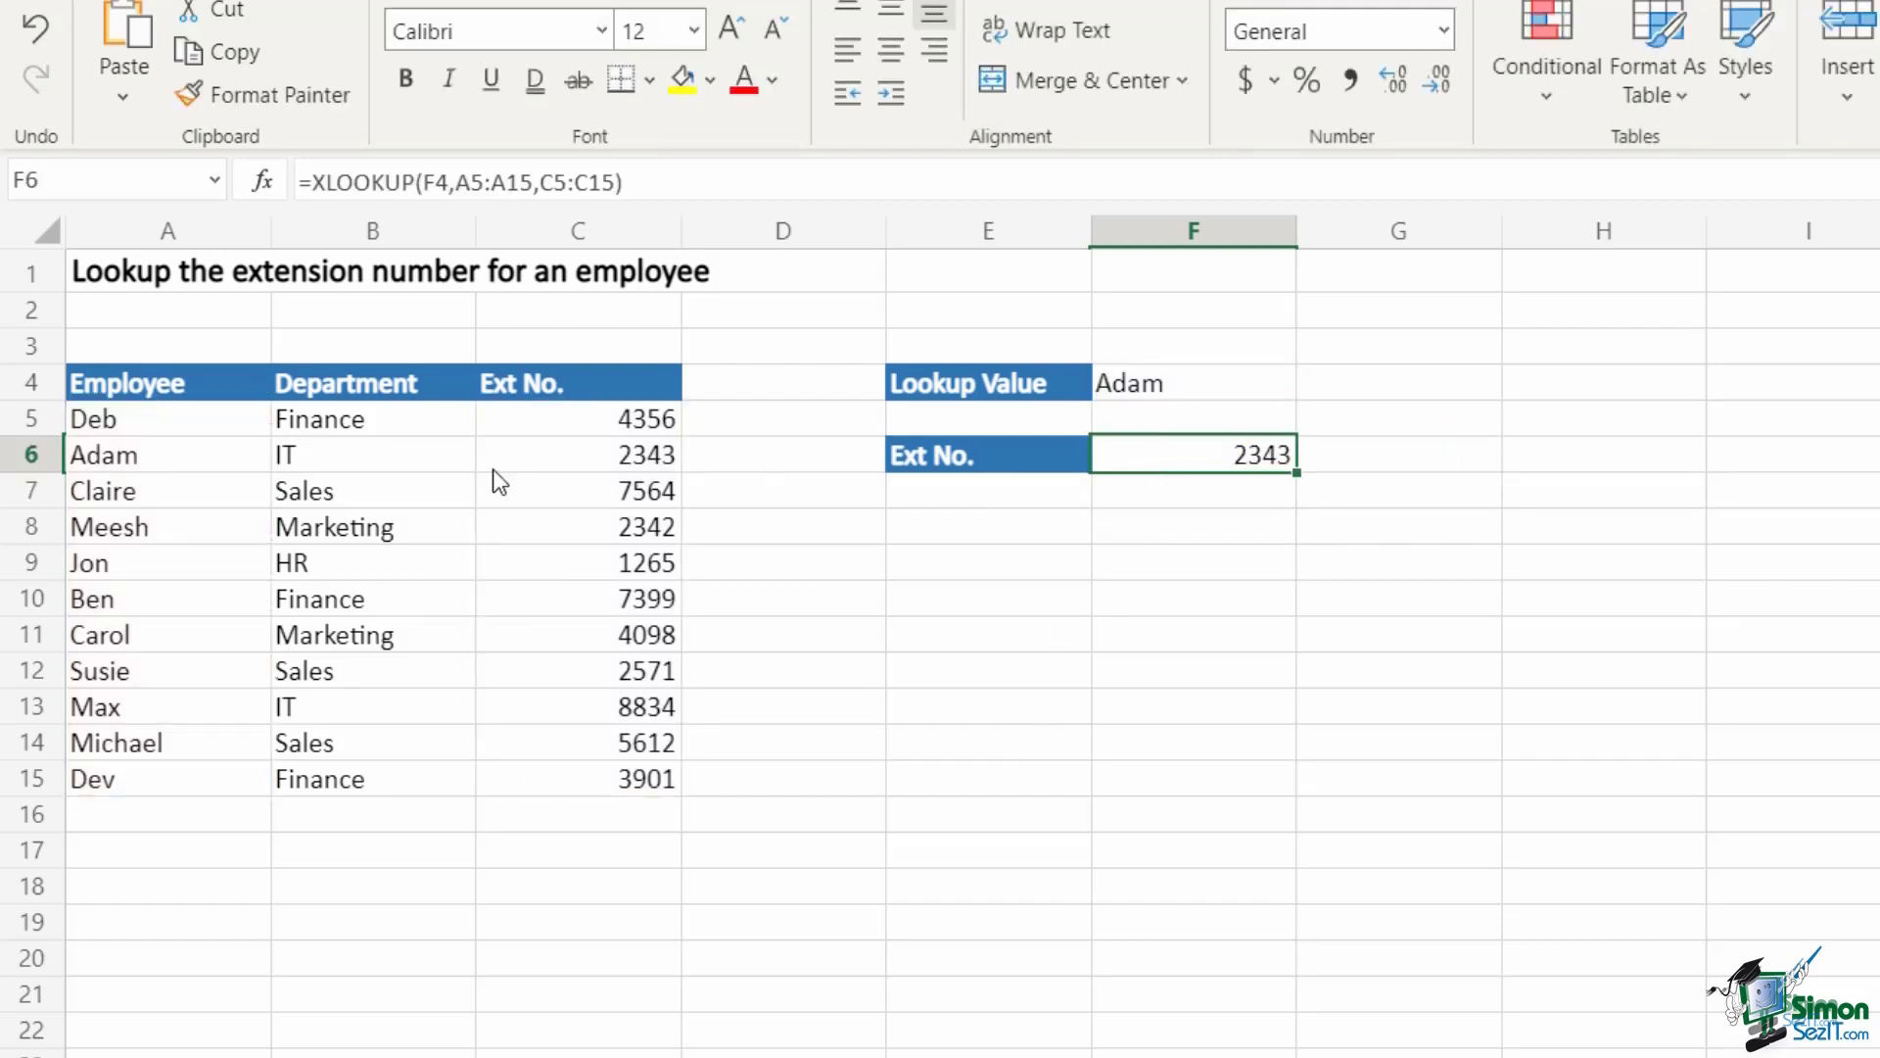
pyautogui.click(612, 468)
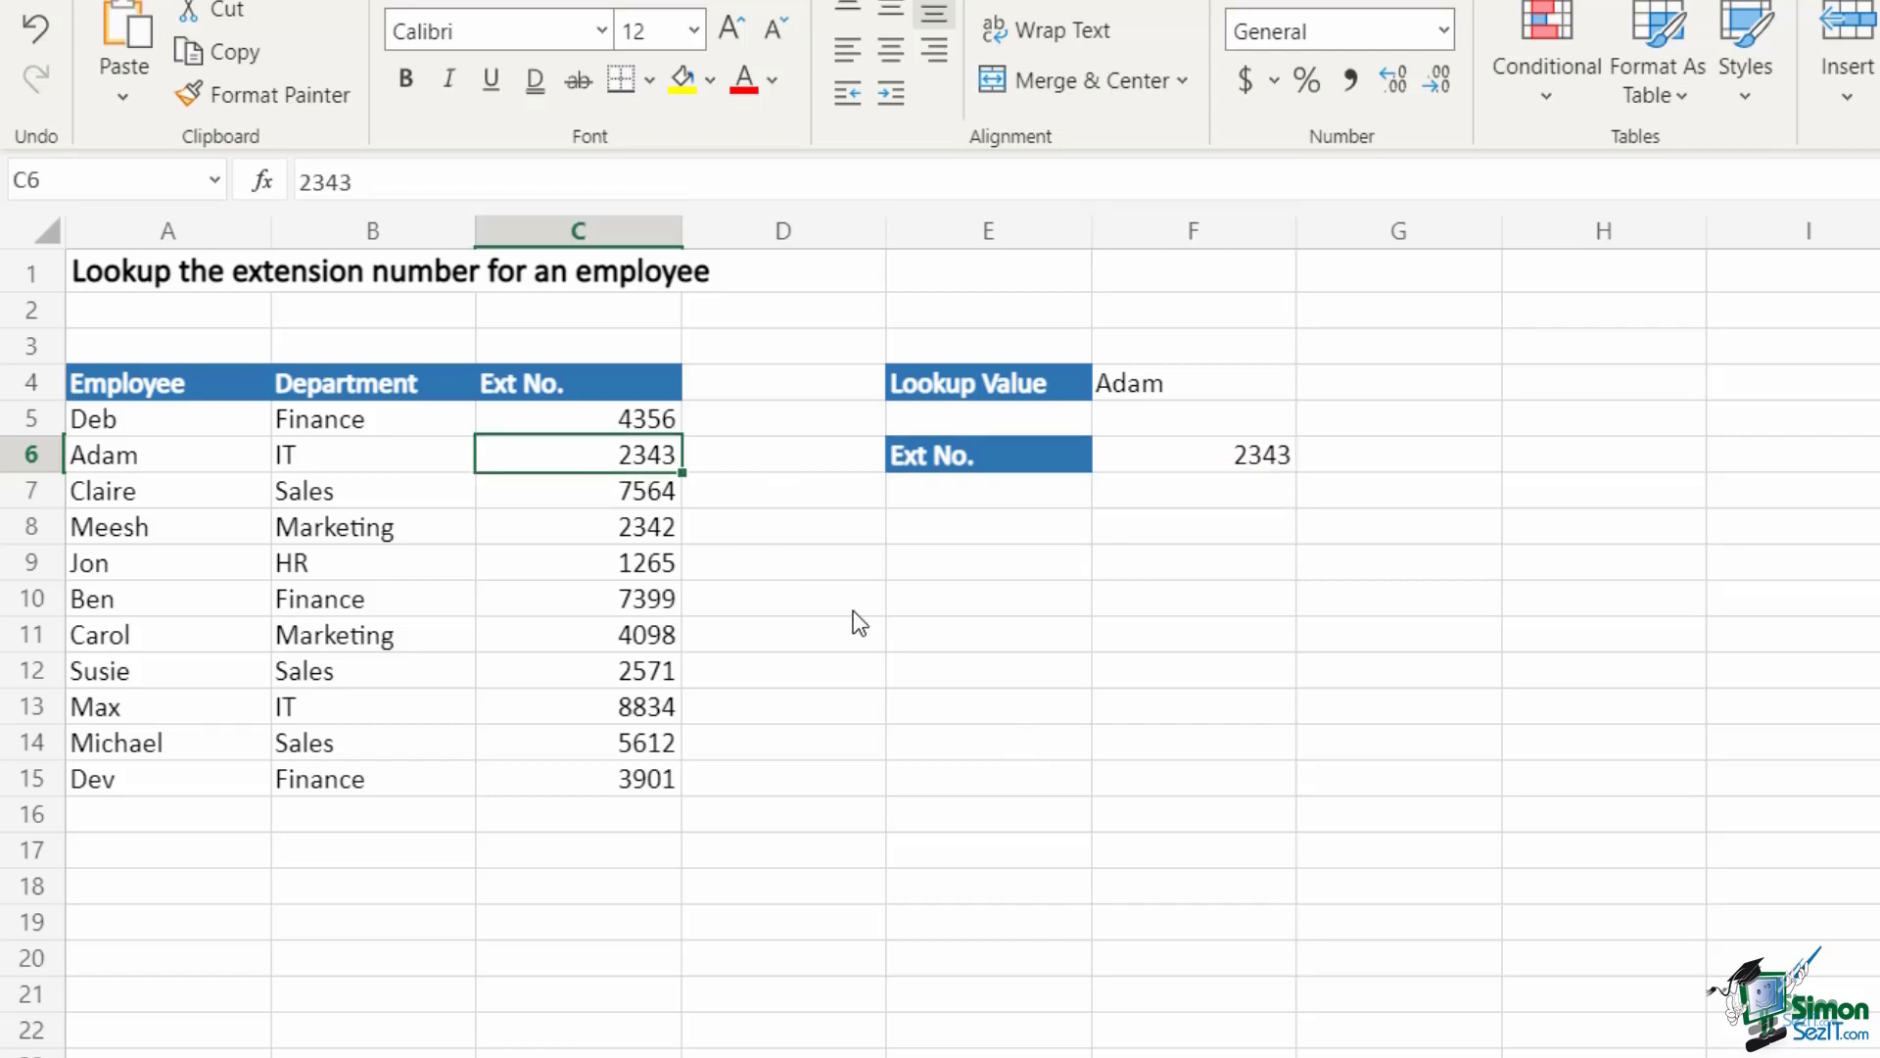
# Step: Set the lookup value in F4 to the employee listed in A8 and check the result against C8
pyautogui.click(1221, 386)
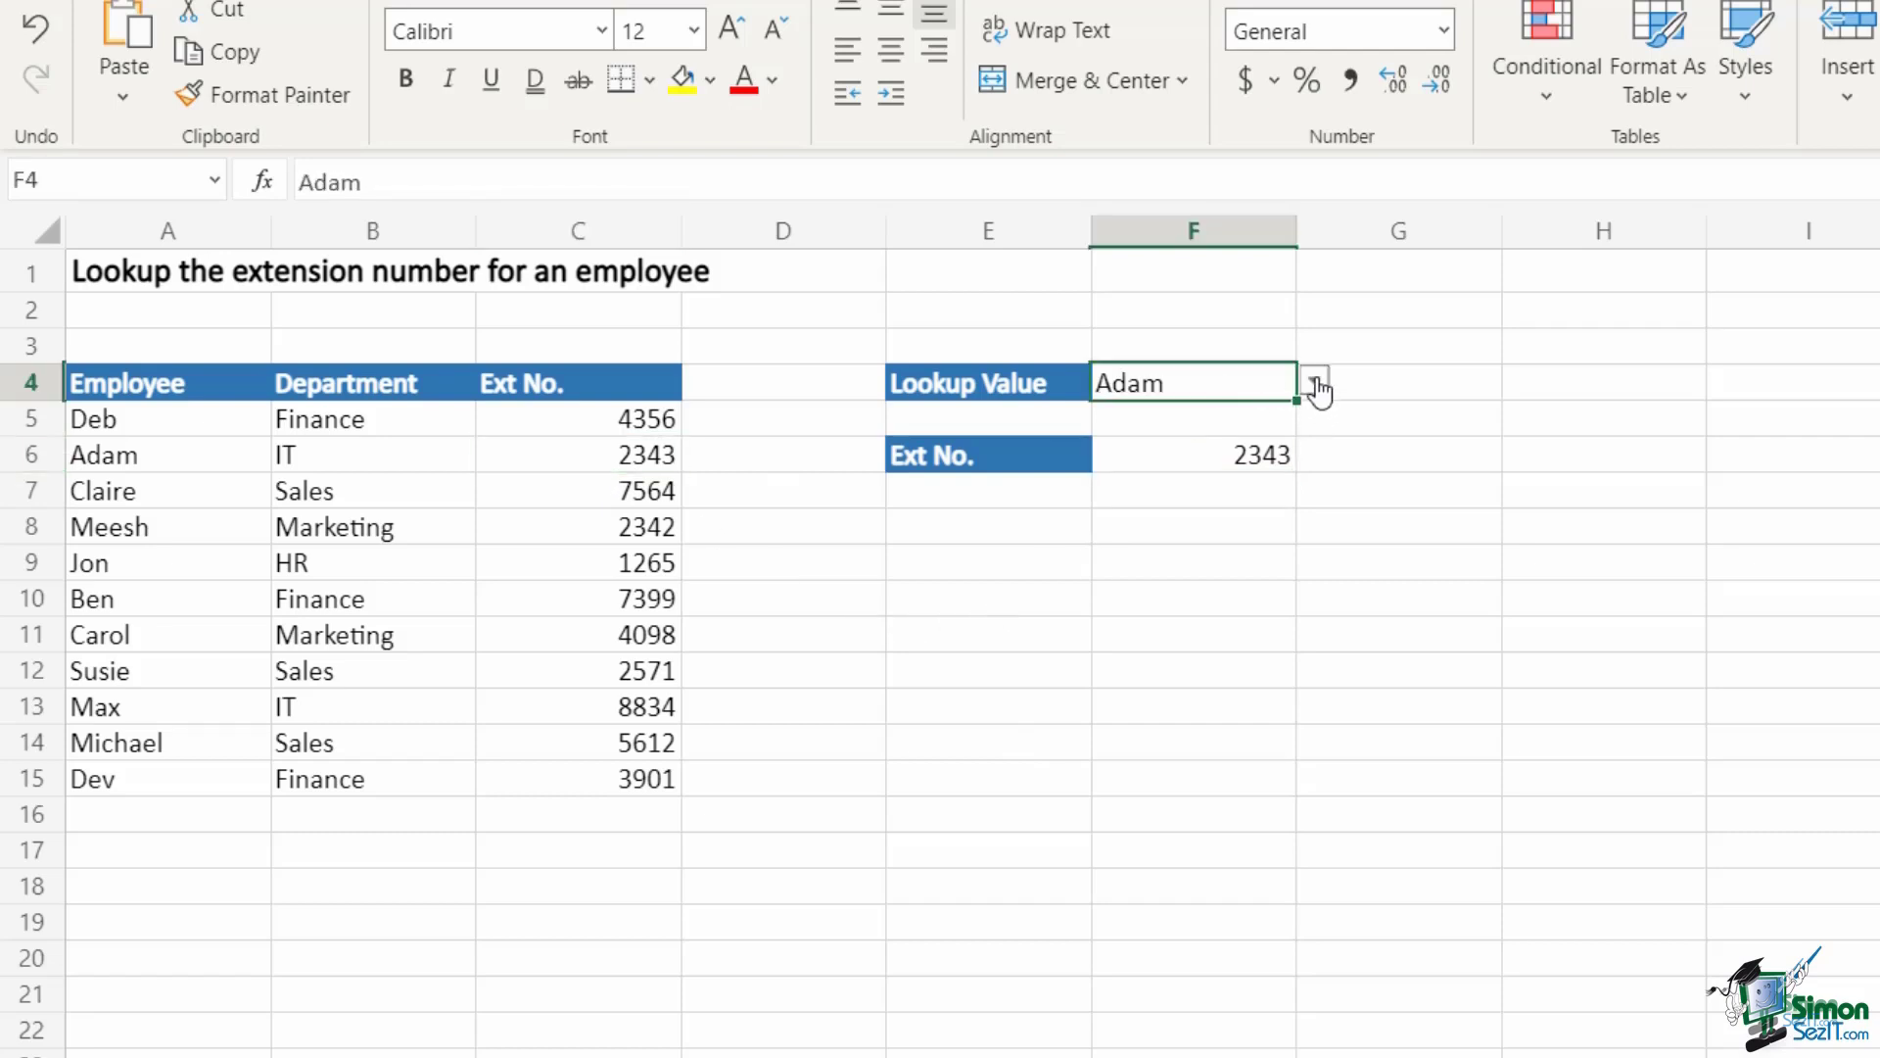
pyautogui.click(1315, 384)
pyautogui.click(1149, 568)
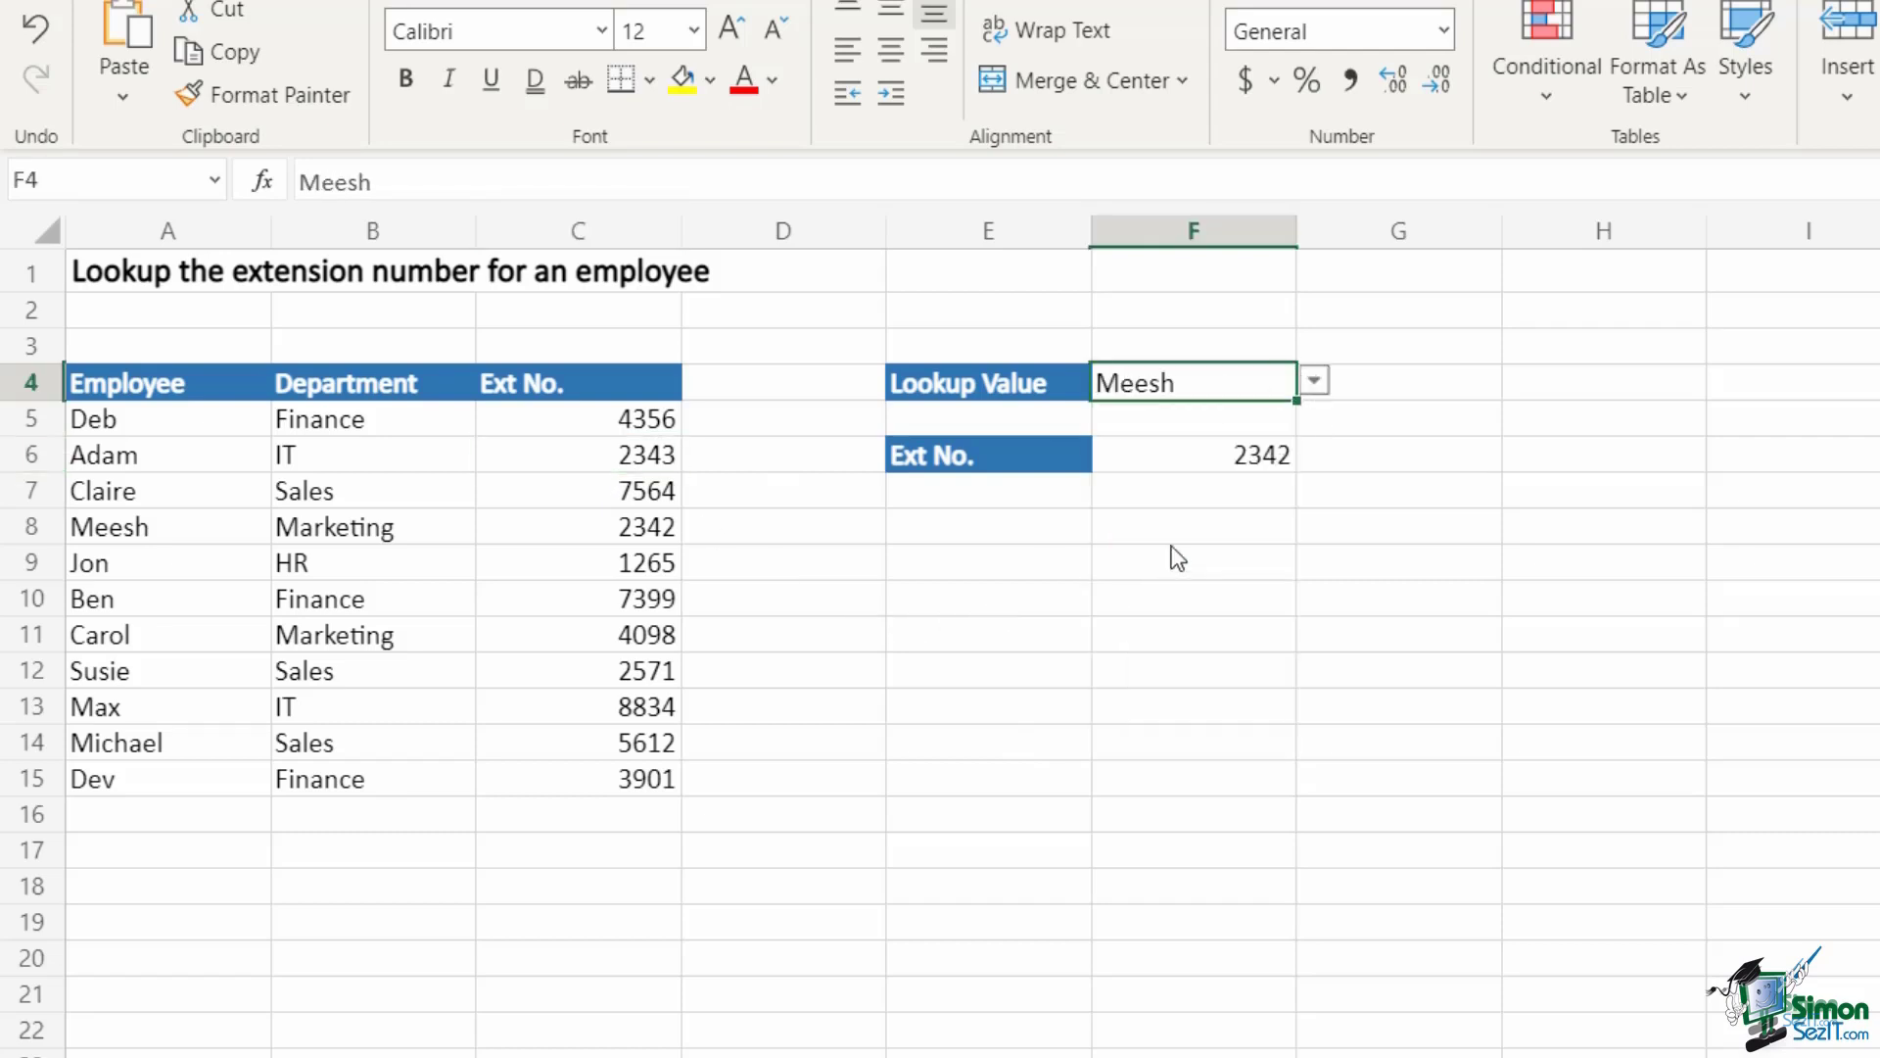
pyautogui.click(620, 532)
# Step: Set the lookup value in F4 to the employee listed in A11 and check the result against C11
pyautogui.click(1171, 394)
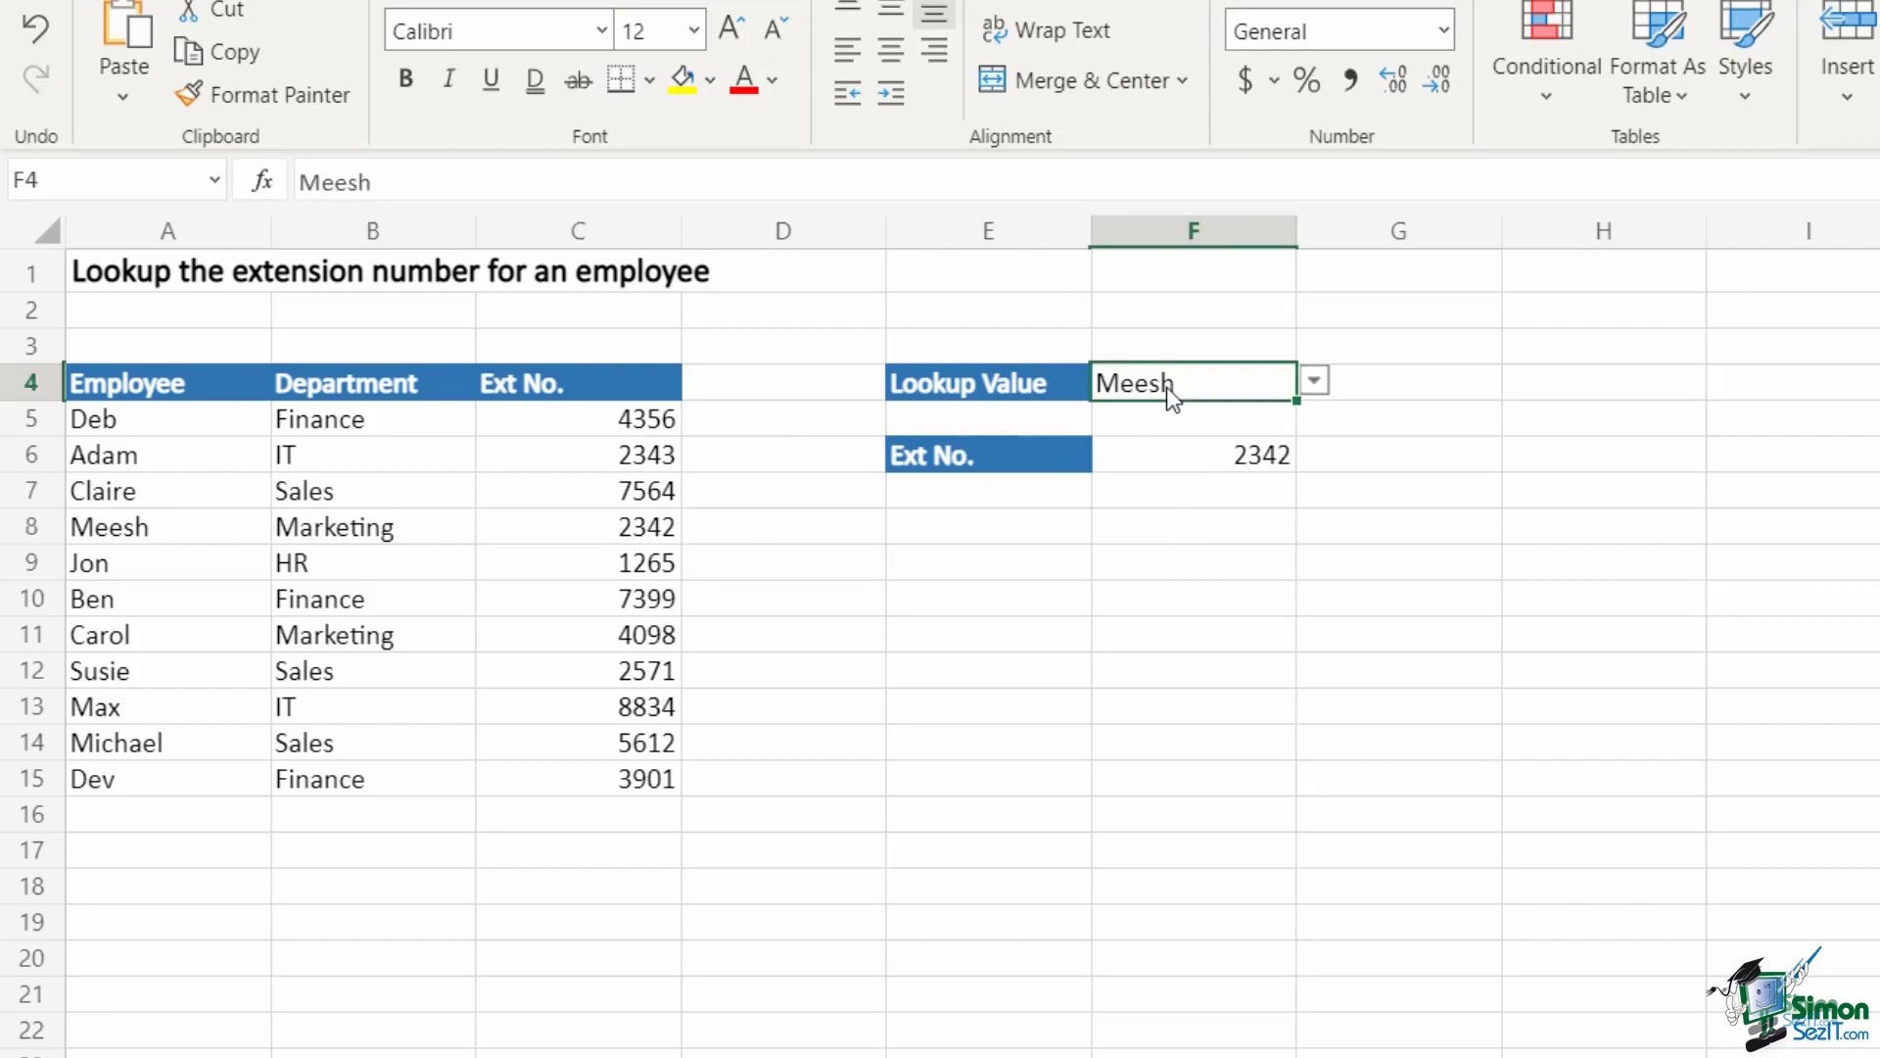
pyautogui.click(1313, 381)
pyautogui.click(1145, 691)
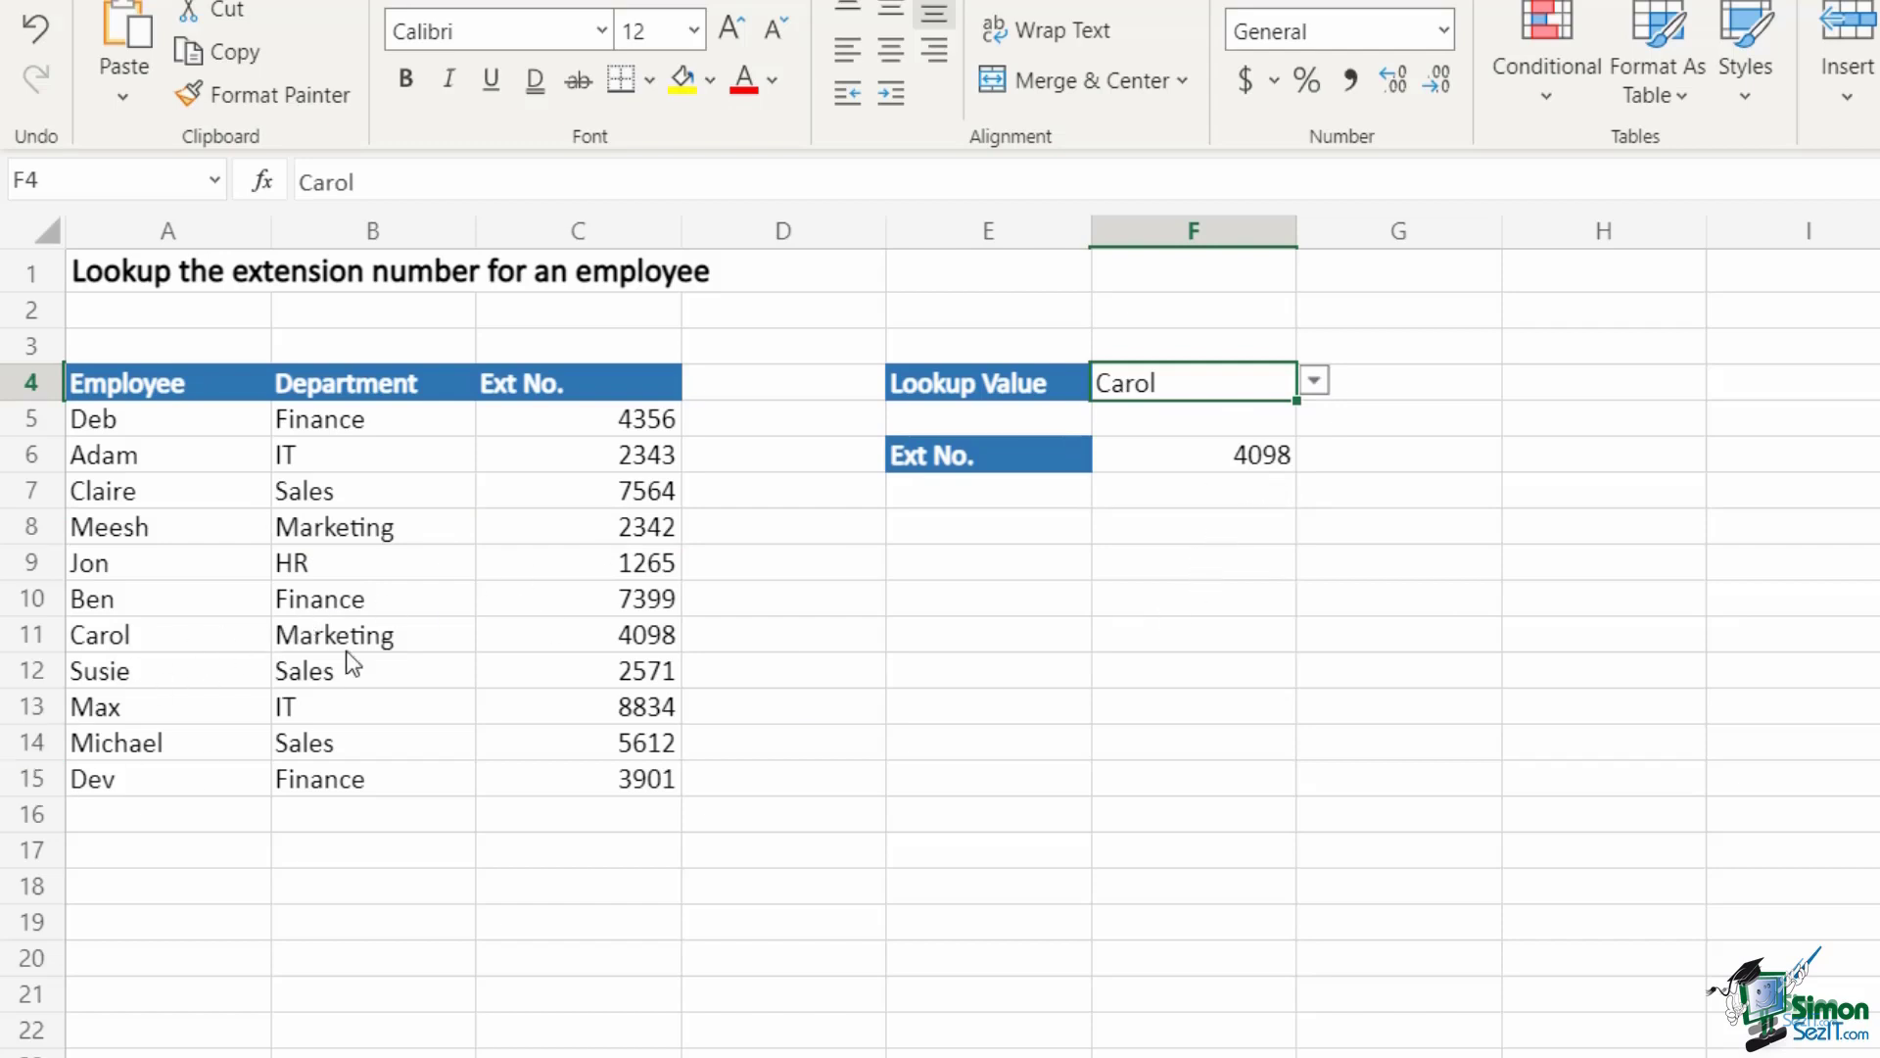
pyautogui.click(597, 646)
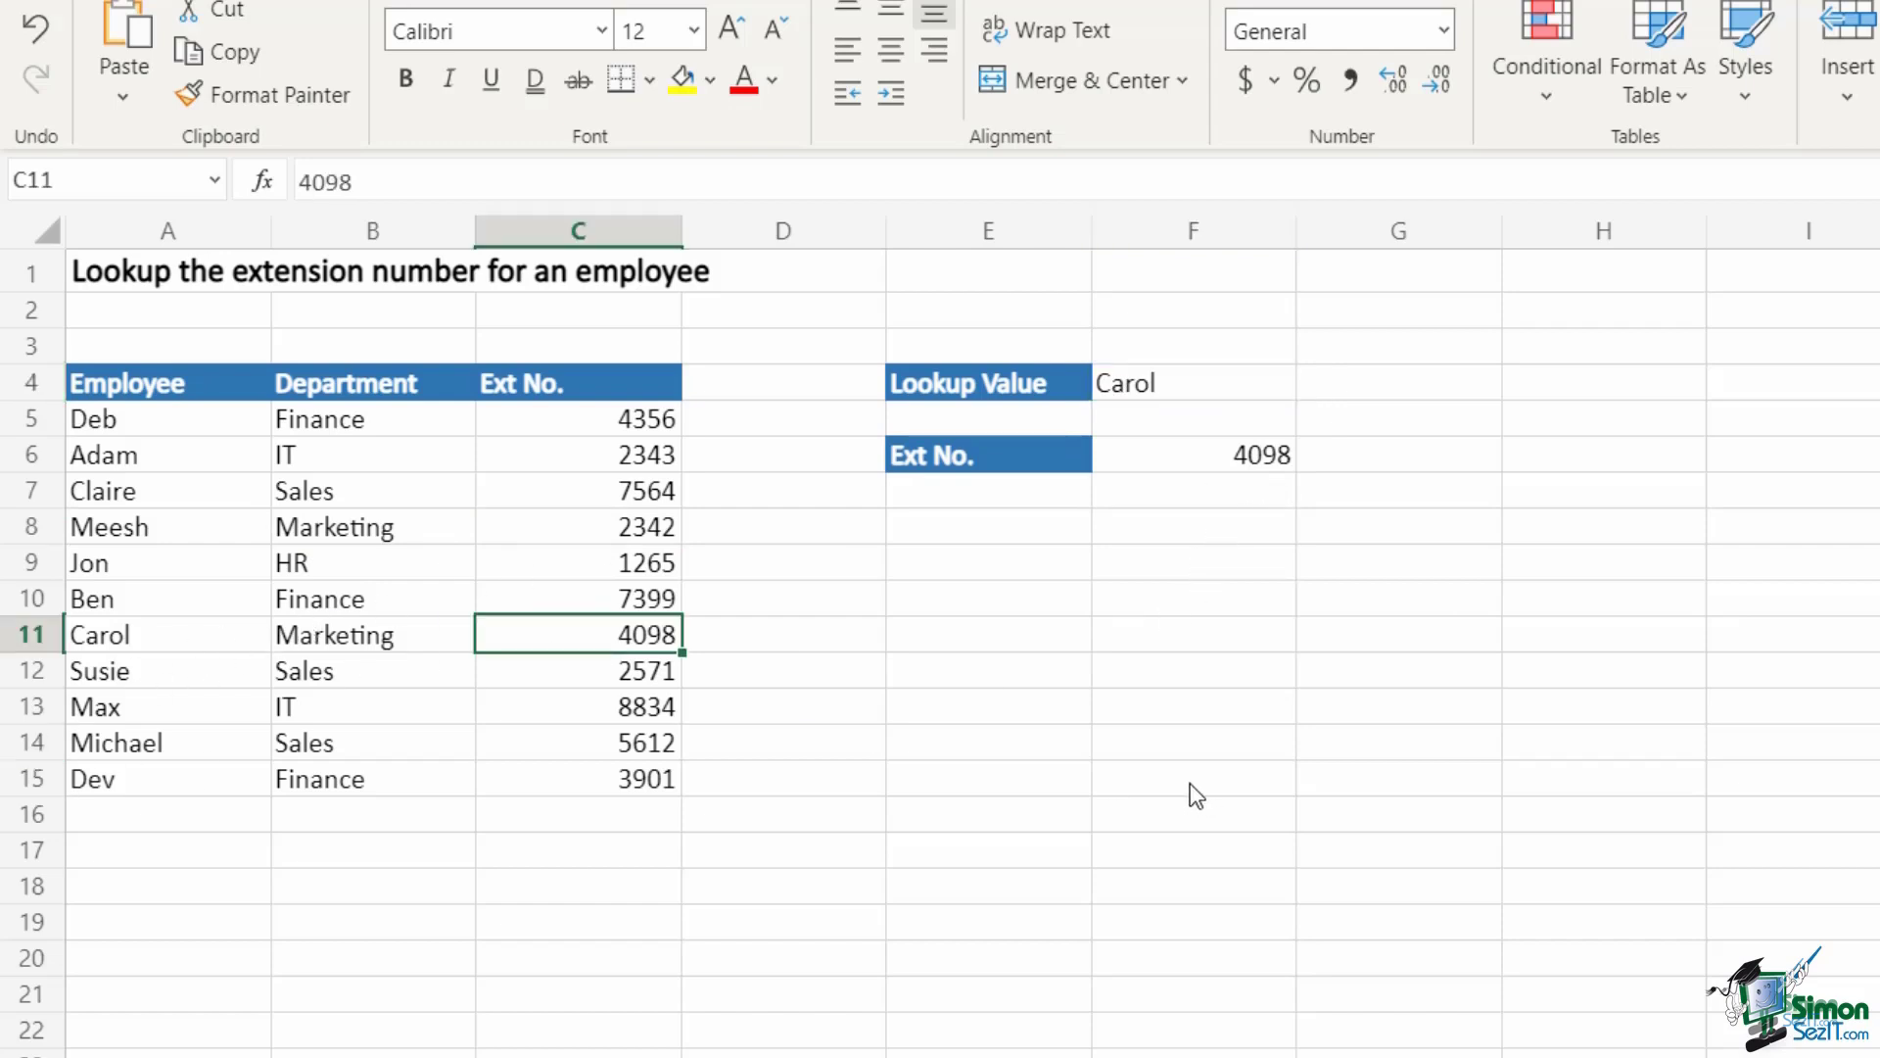
# Step: Review the XLOOKUP formula in F6 and the ranges it references
pyautogui.click(1215, 391)
pyautogui.doubleClick(1200, 460)
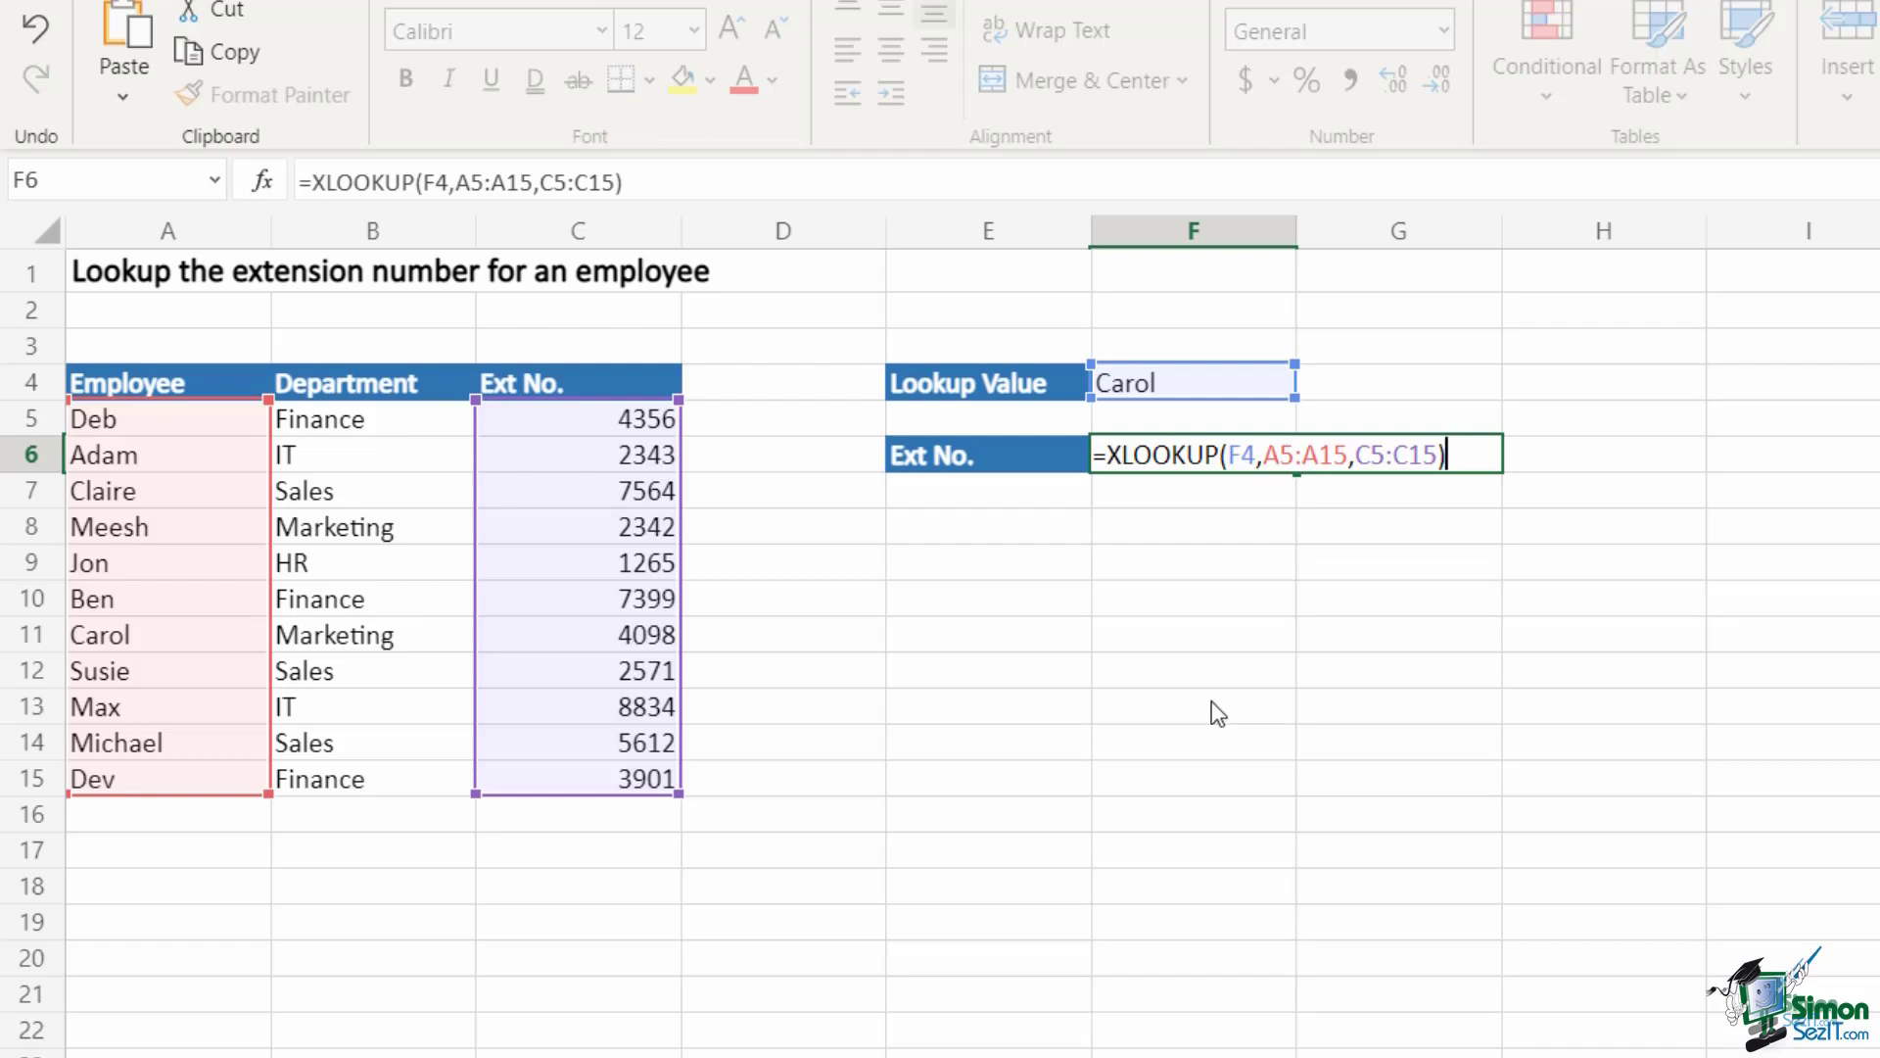
pyautogui.press('Return')
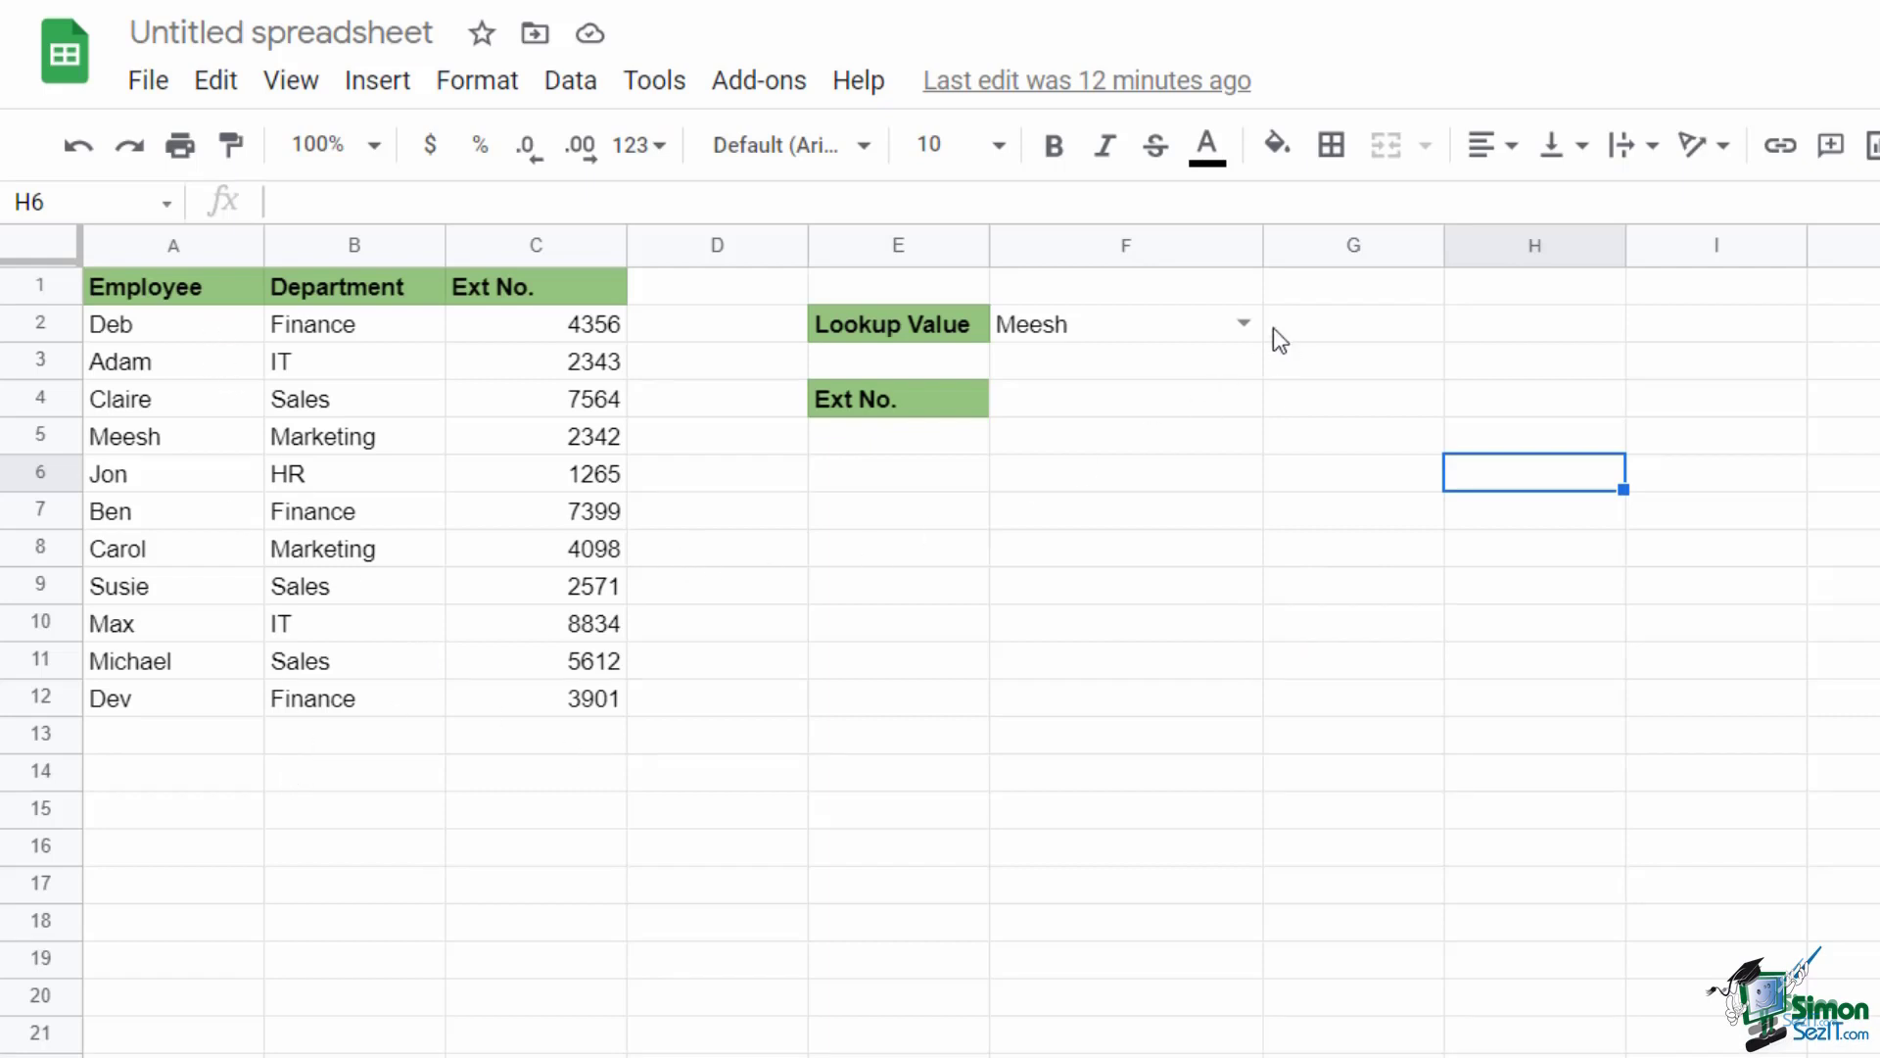
# Step: In the Google Sheets copy, view the lookup choices in F2 and try to start an XLOOKUP formula in F4
pyautogui.click(1238, 321)
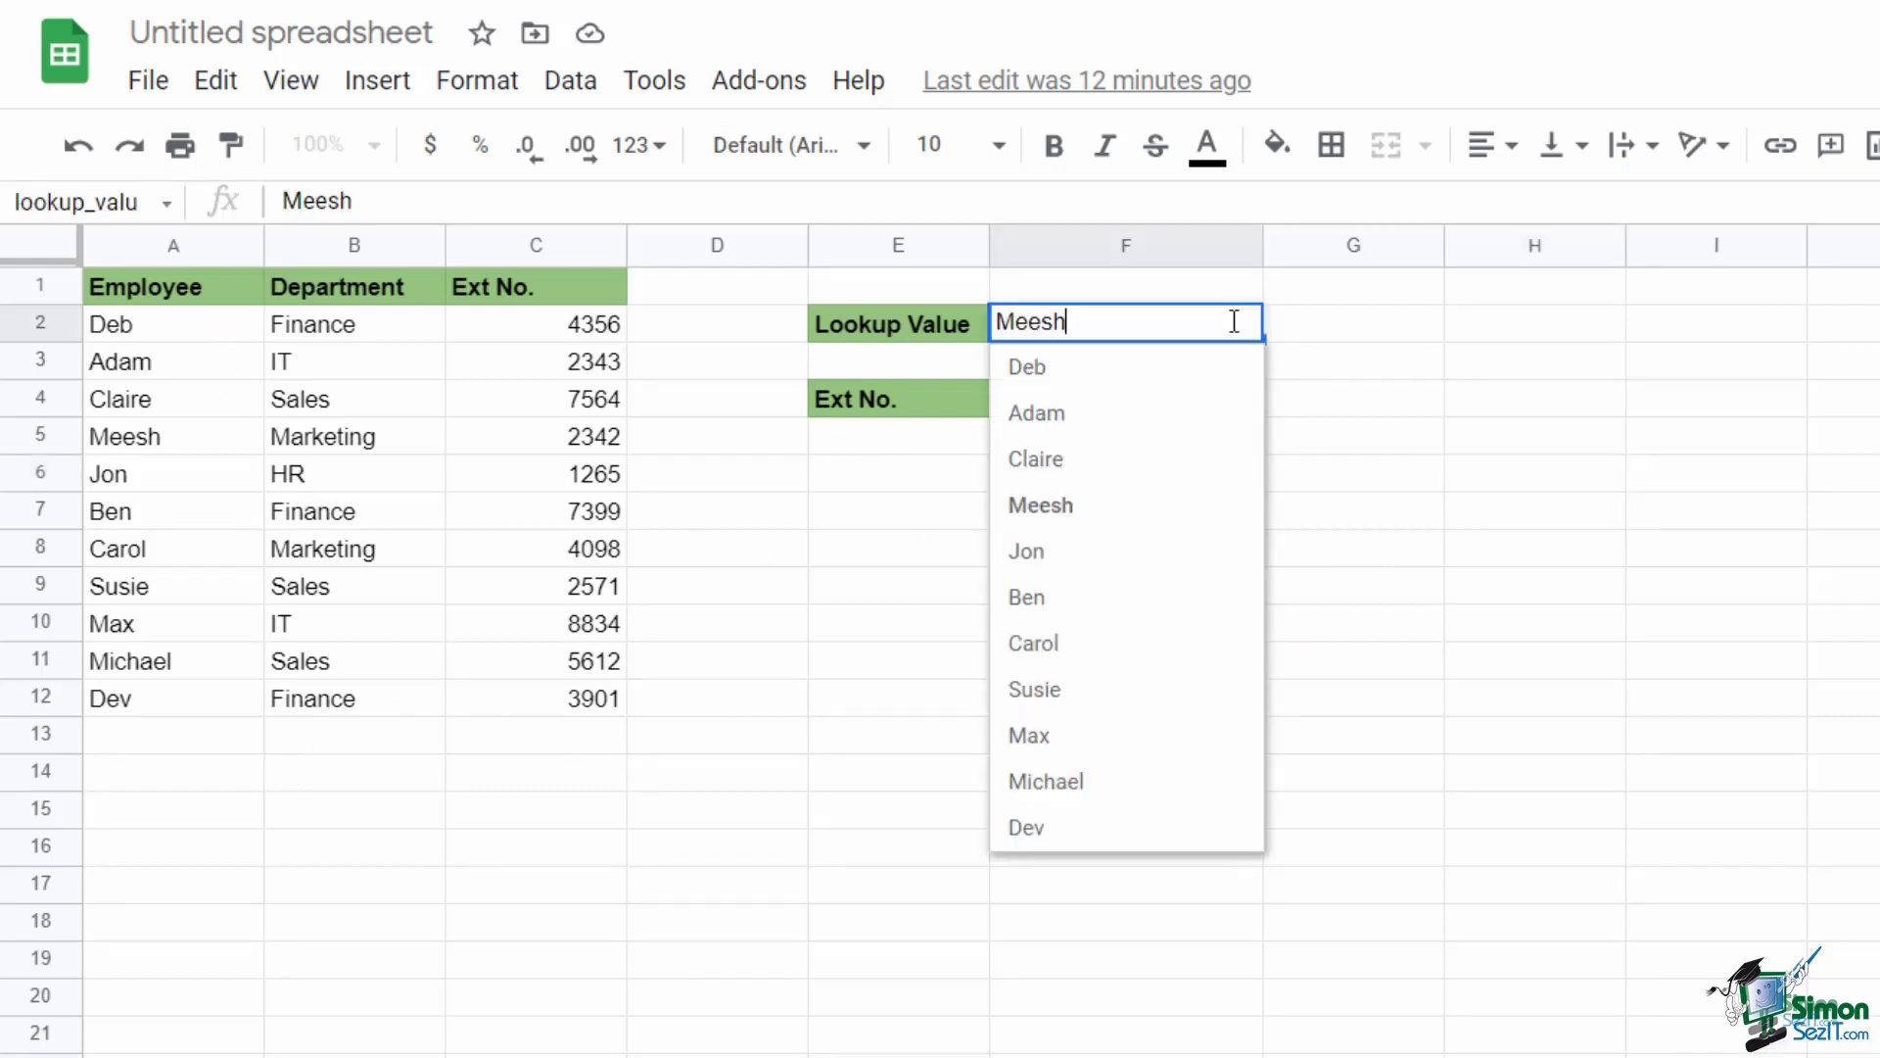
pyautogui.click(1518, 524)
pyautogui.click(1113, 402)
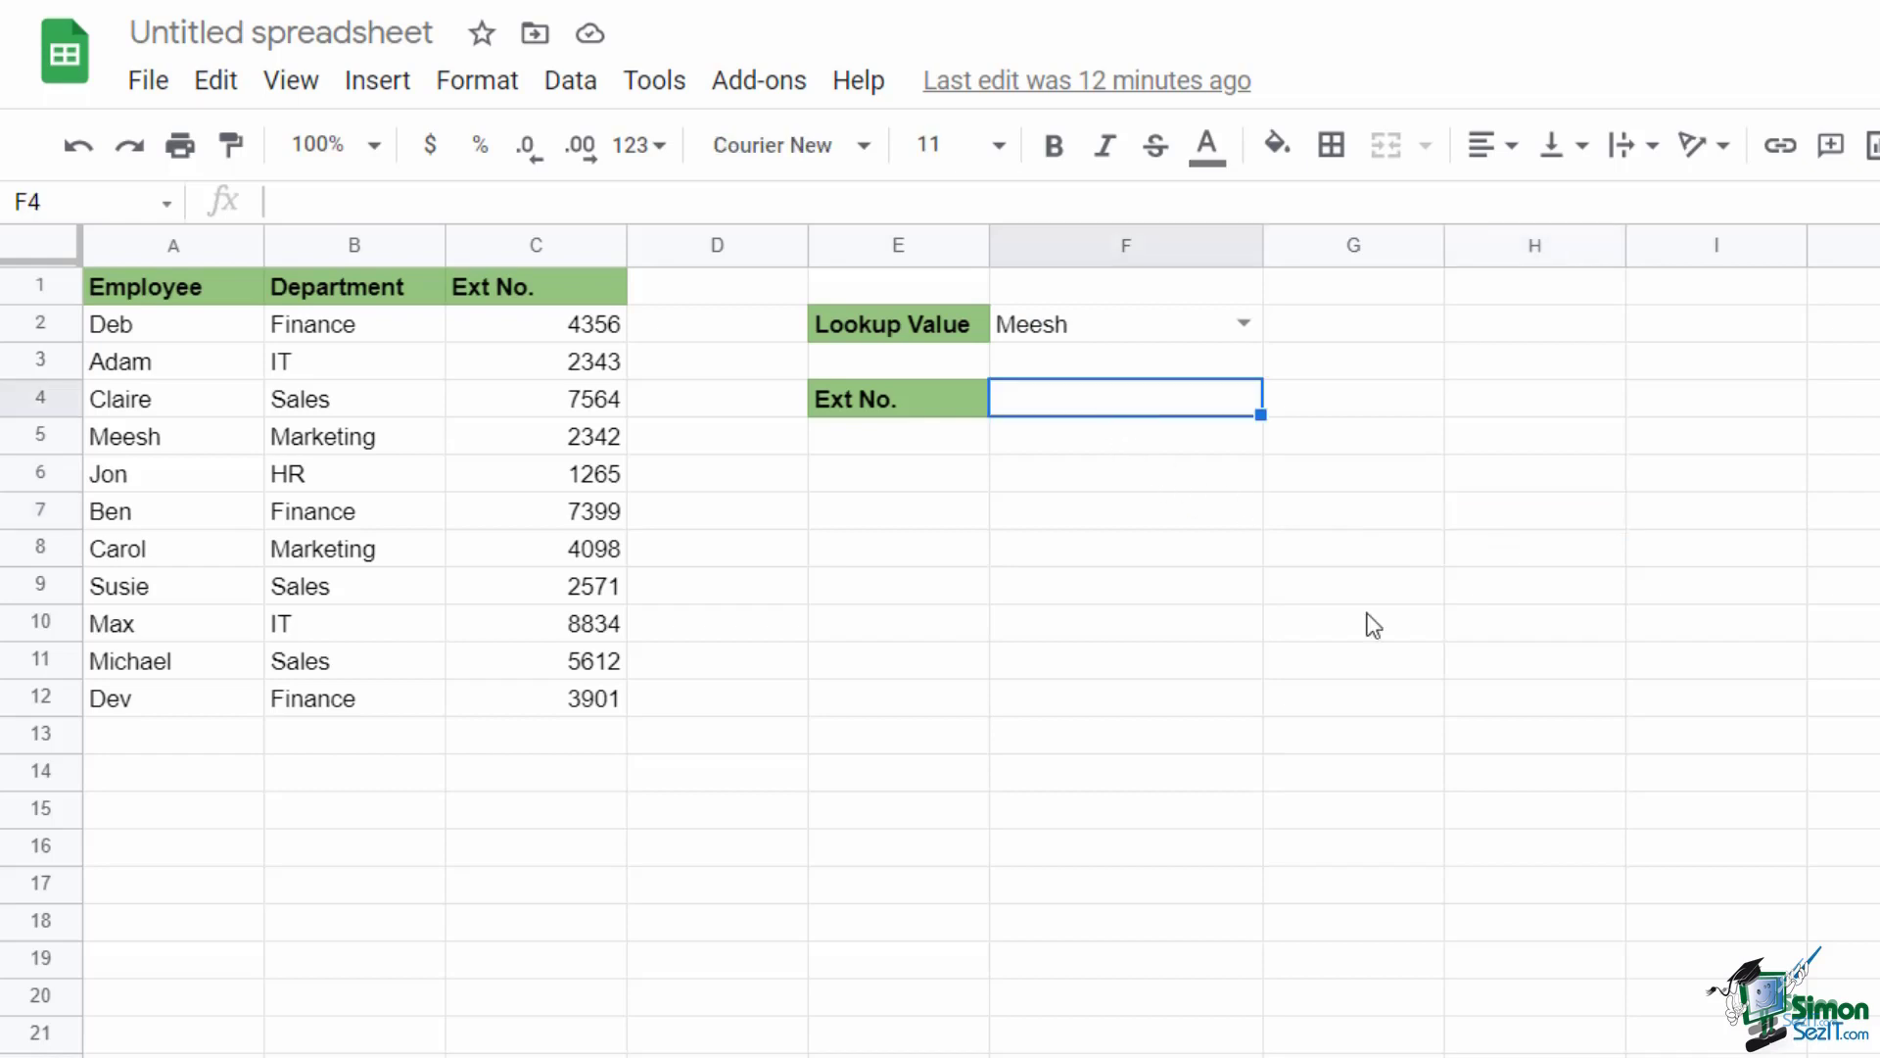
pyautogui.write('=XLOOKUP(')
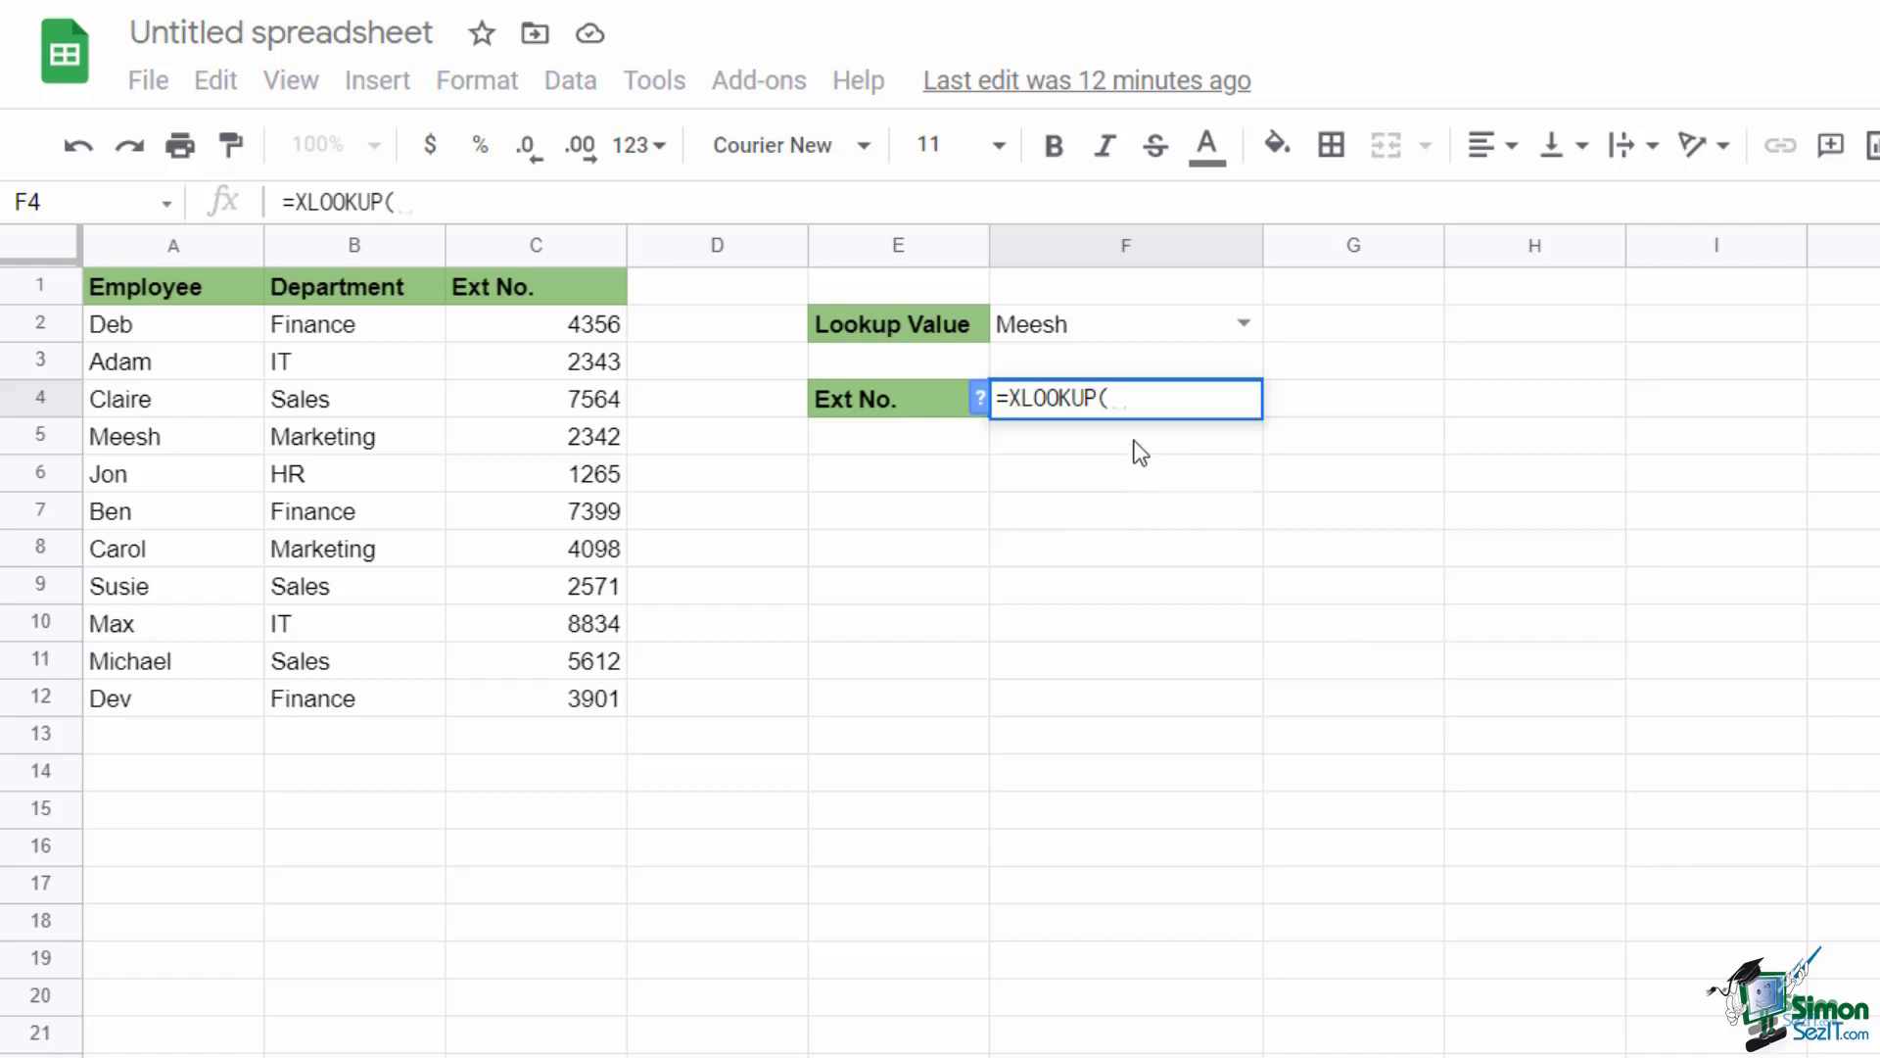
pyautogui.press('Home')
pyautogui.press('Delete')
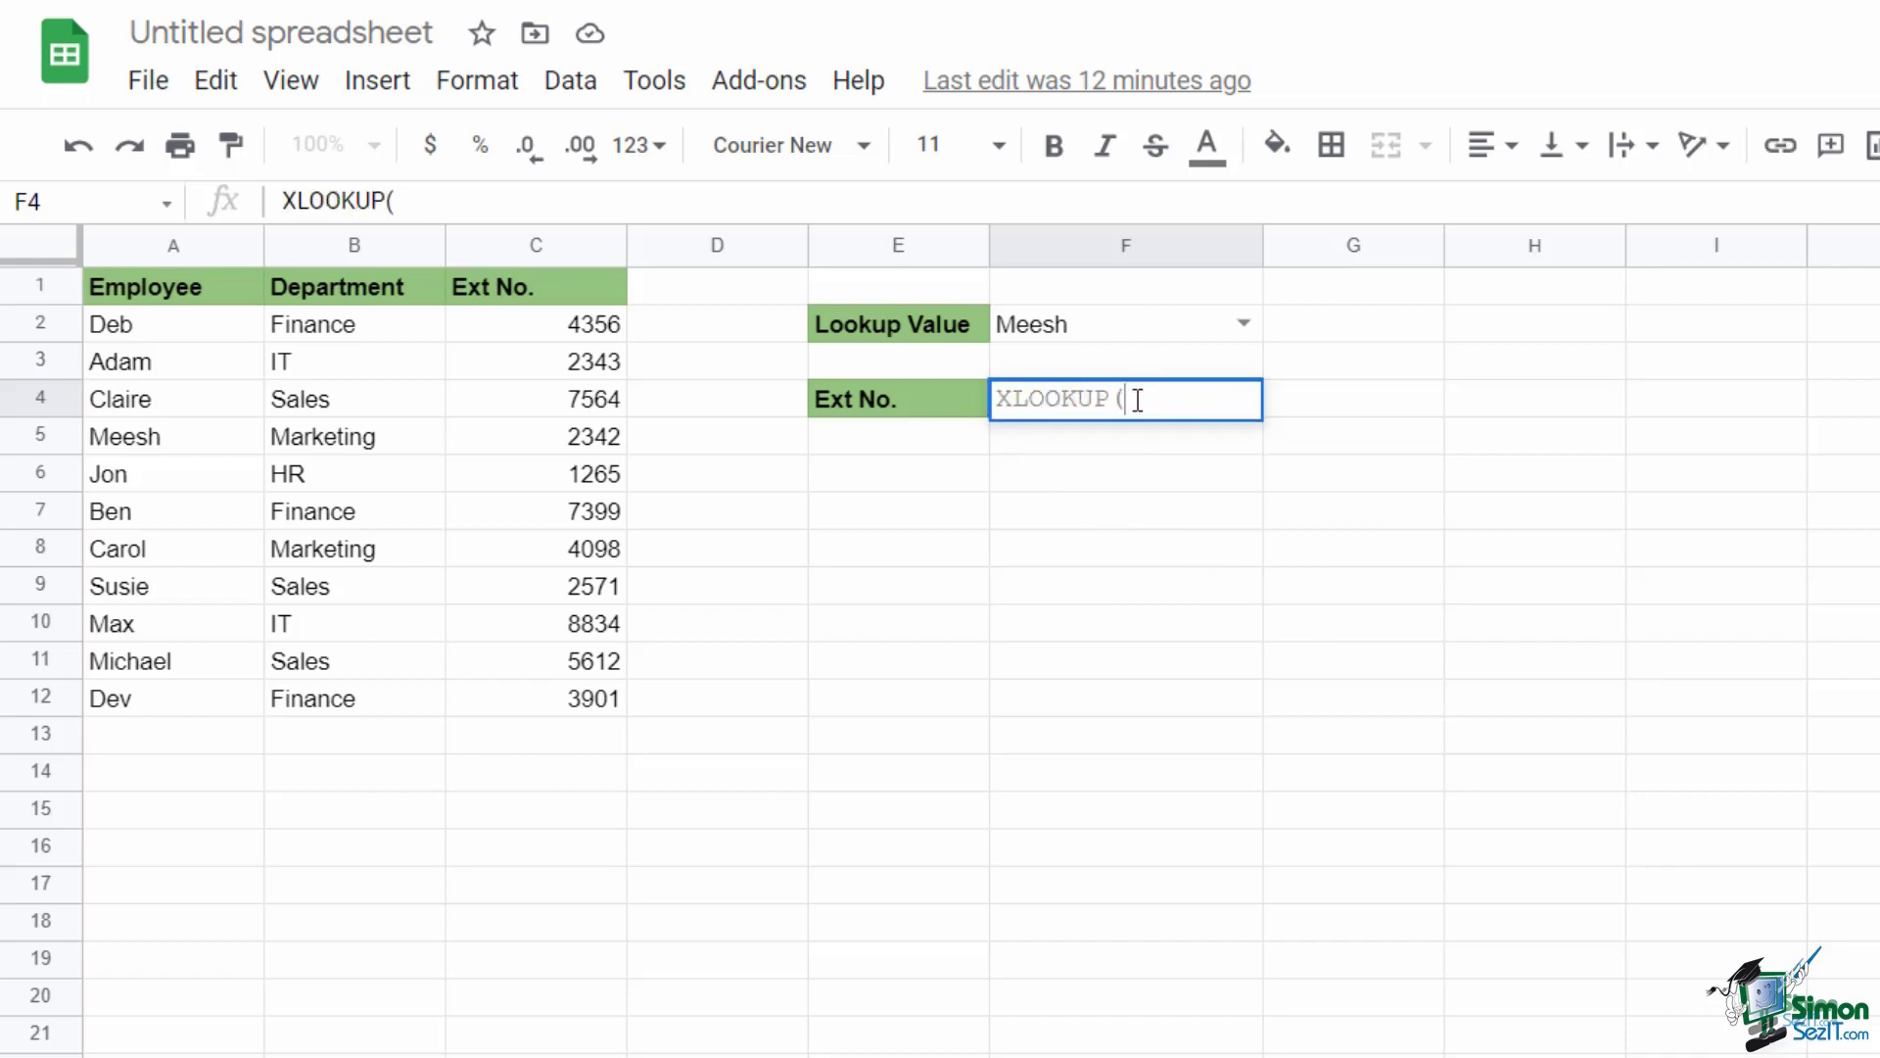
pyautogui.press('Escape')
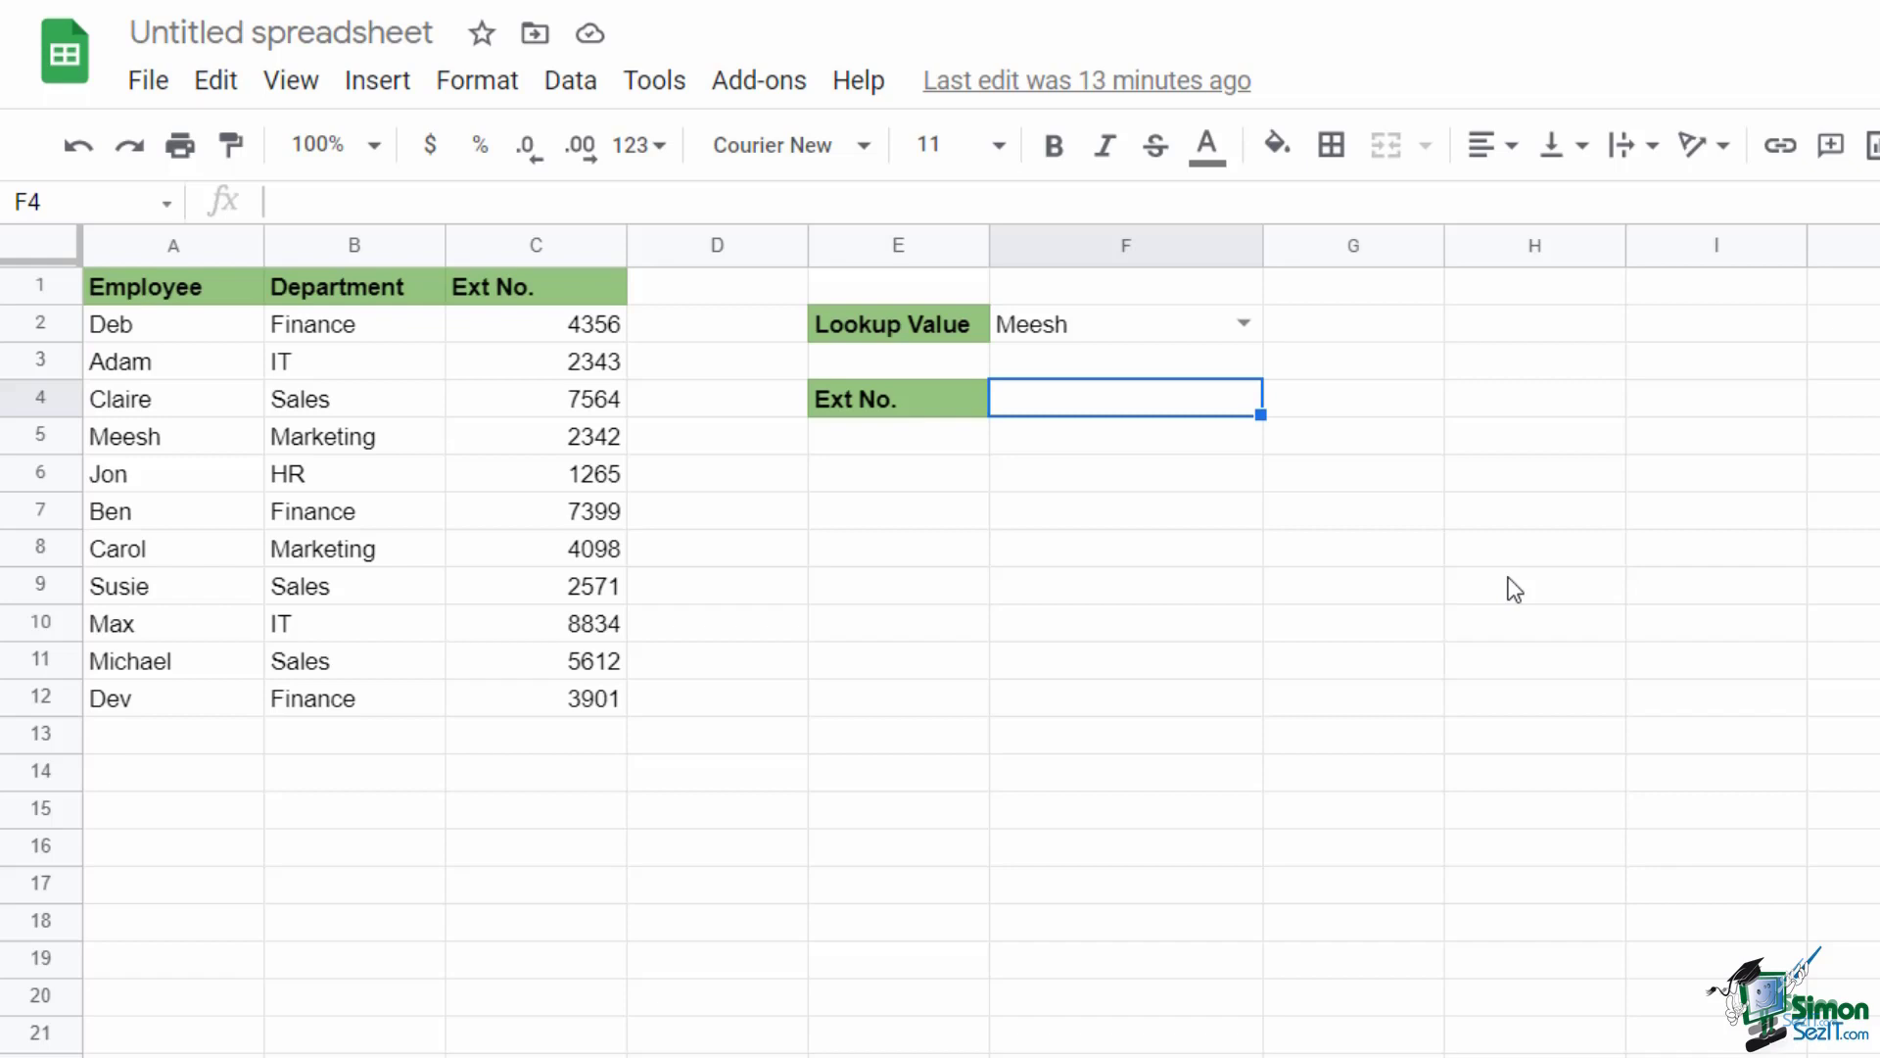
# Step: Start an INDEX formula in F4 with the extension numbers in C2:C12 as its reference
pyautogui.write('=INDEX(')
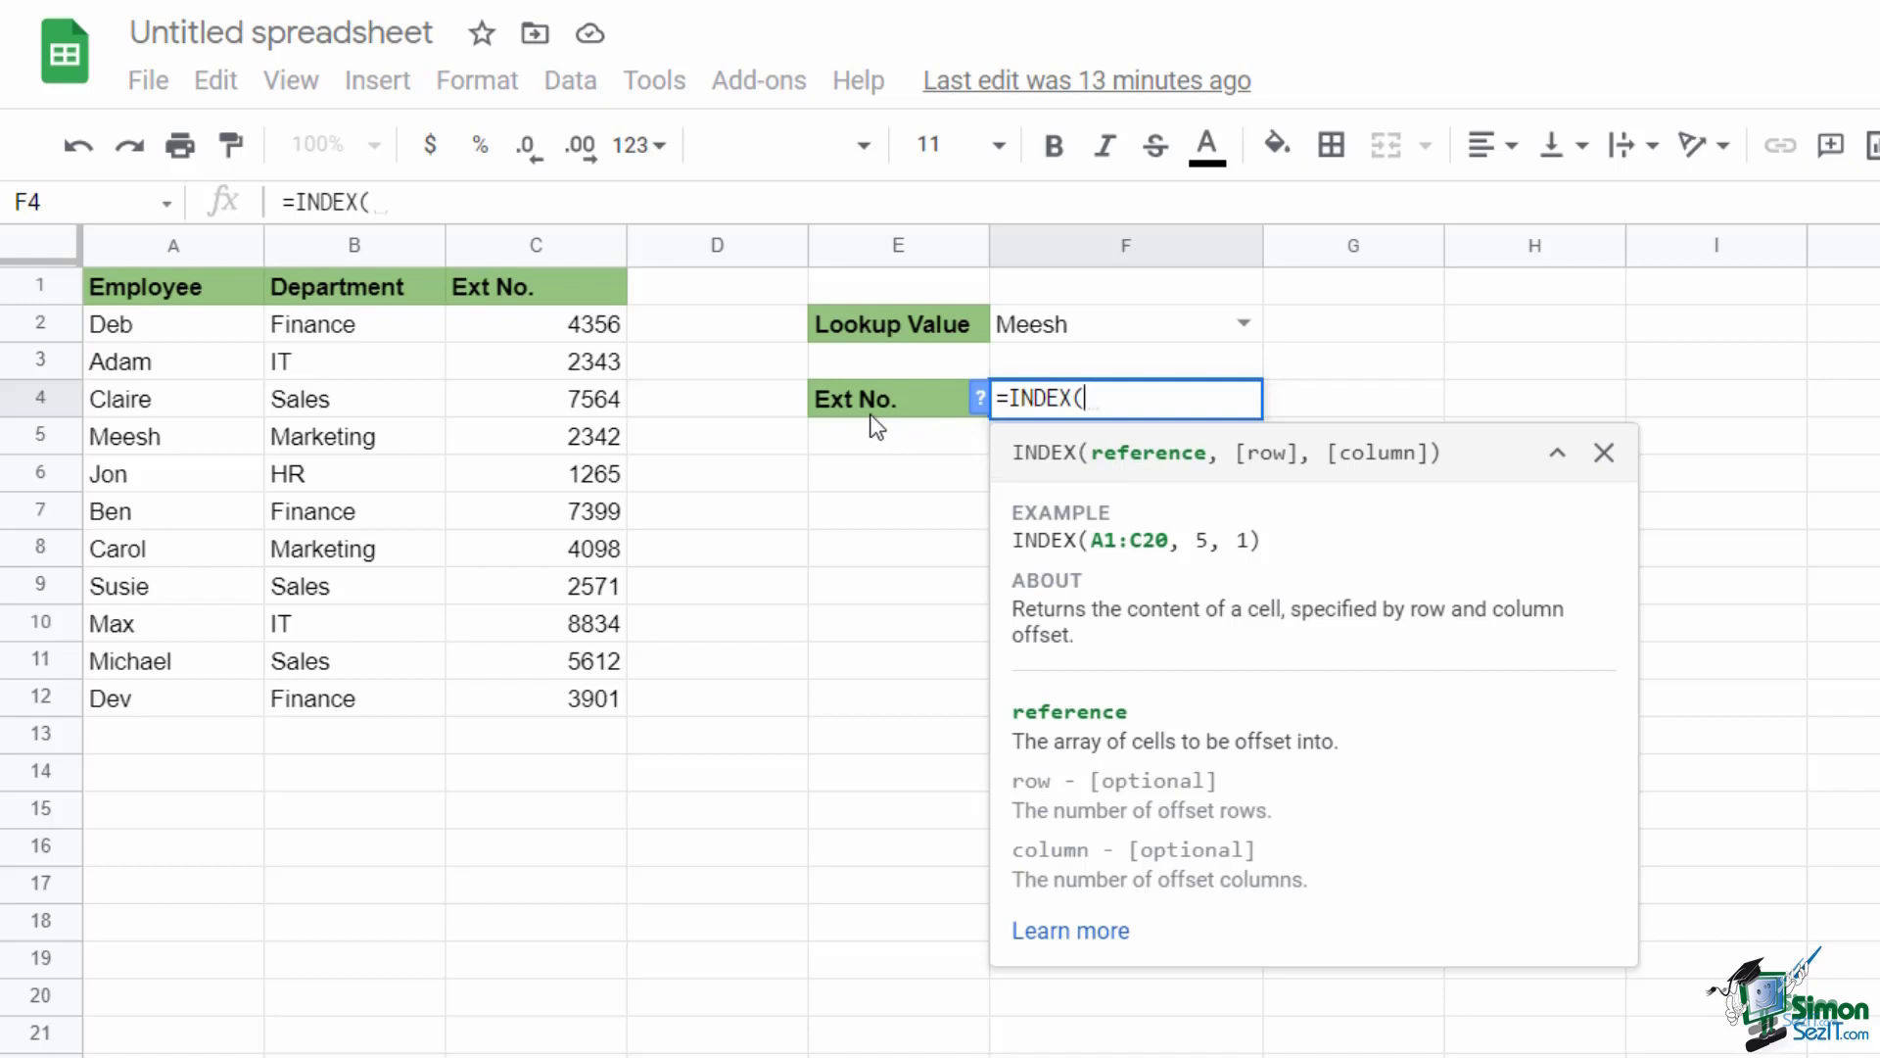
pyautogui.moveTo(549, 323); pyautogui.dragTo(526, 689)
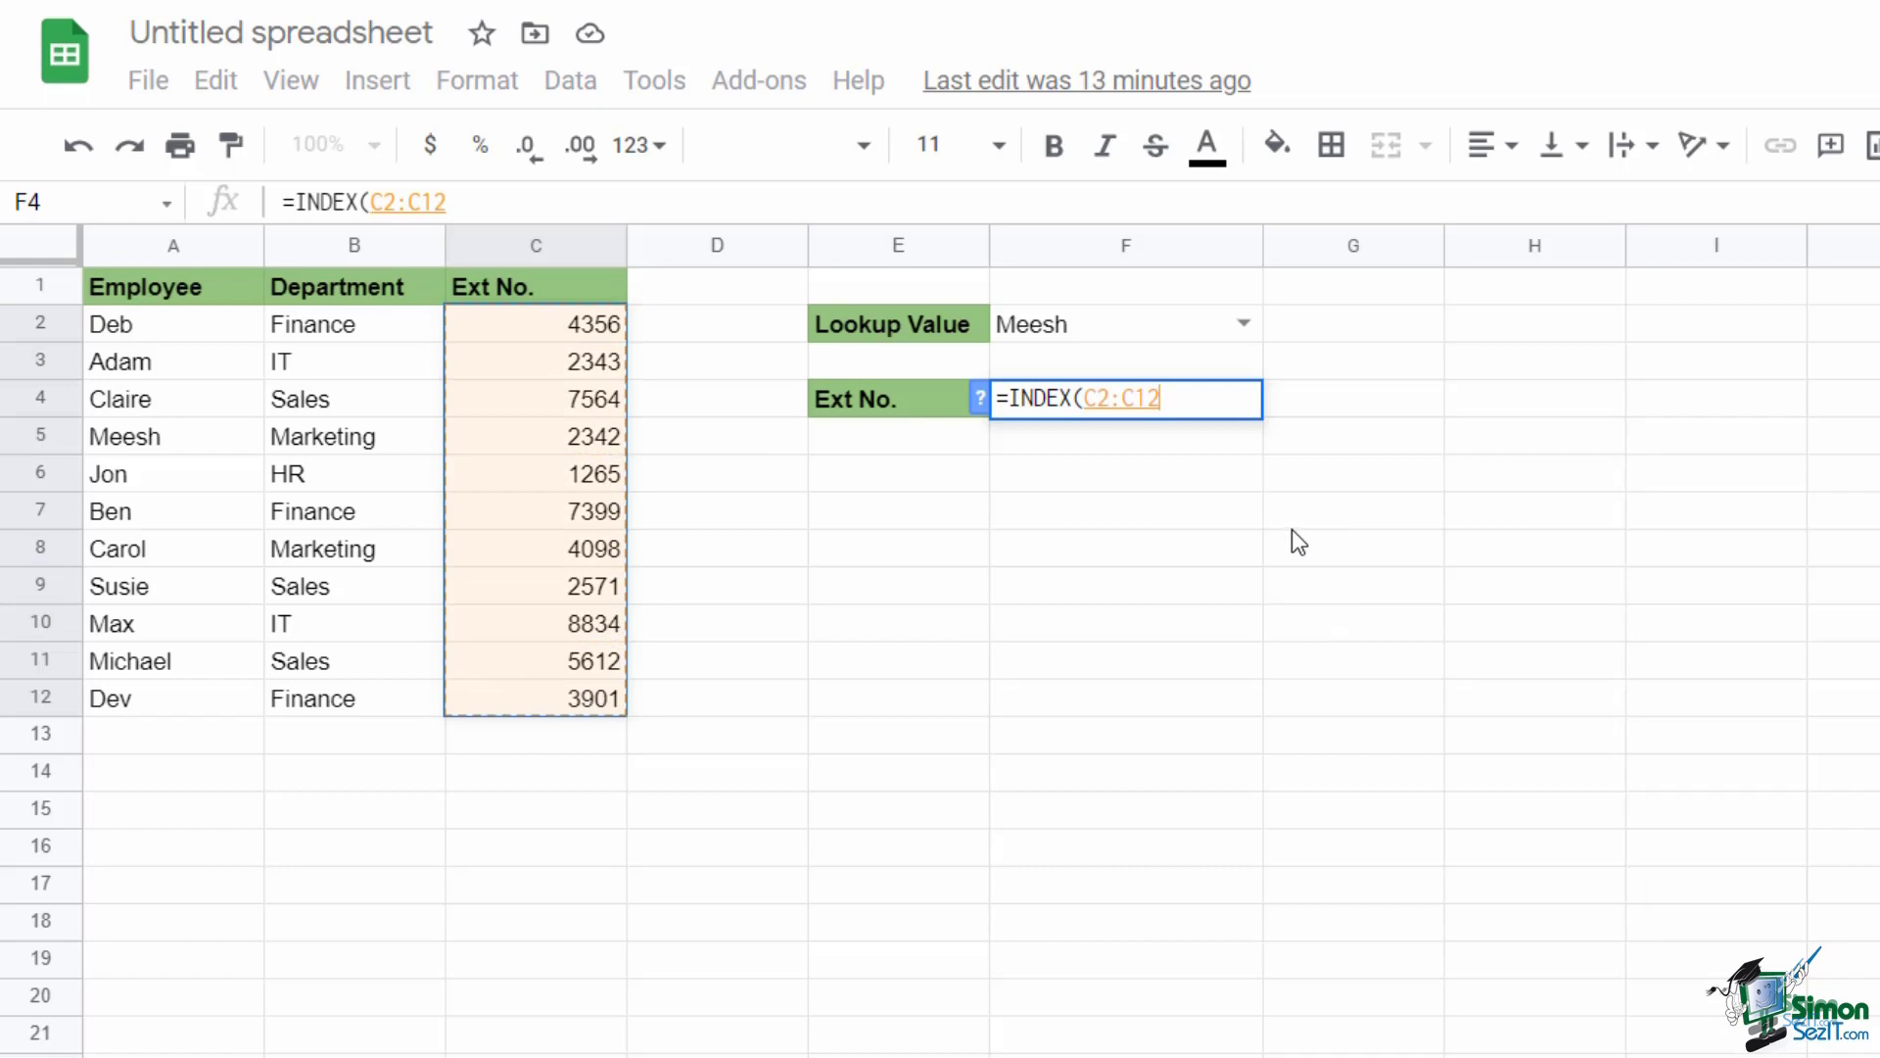
pyautogui.write(',')
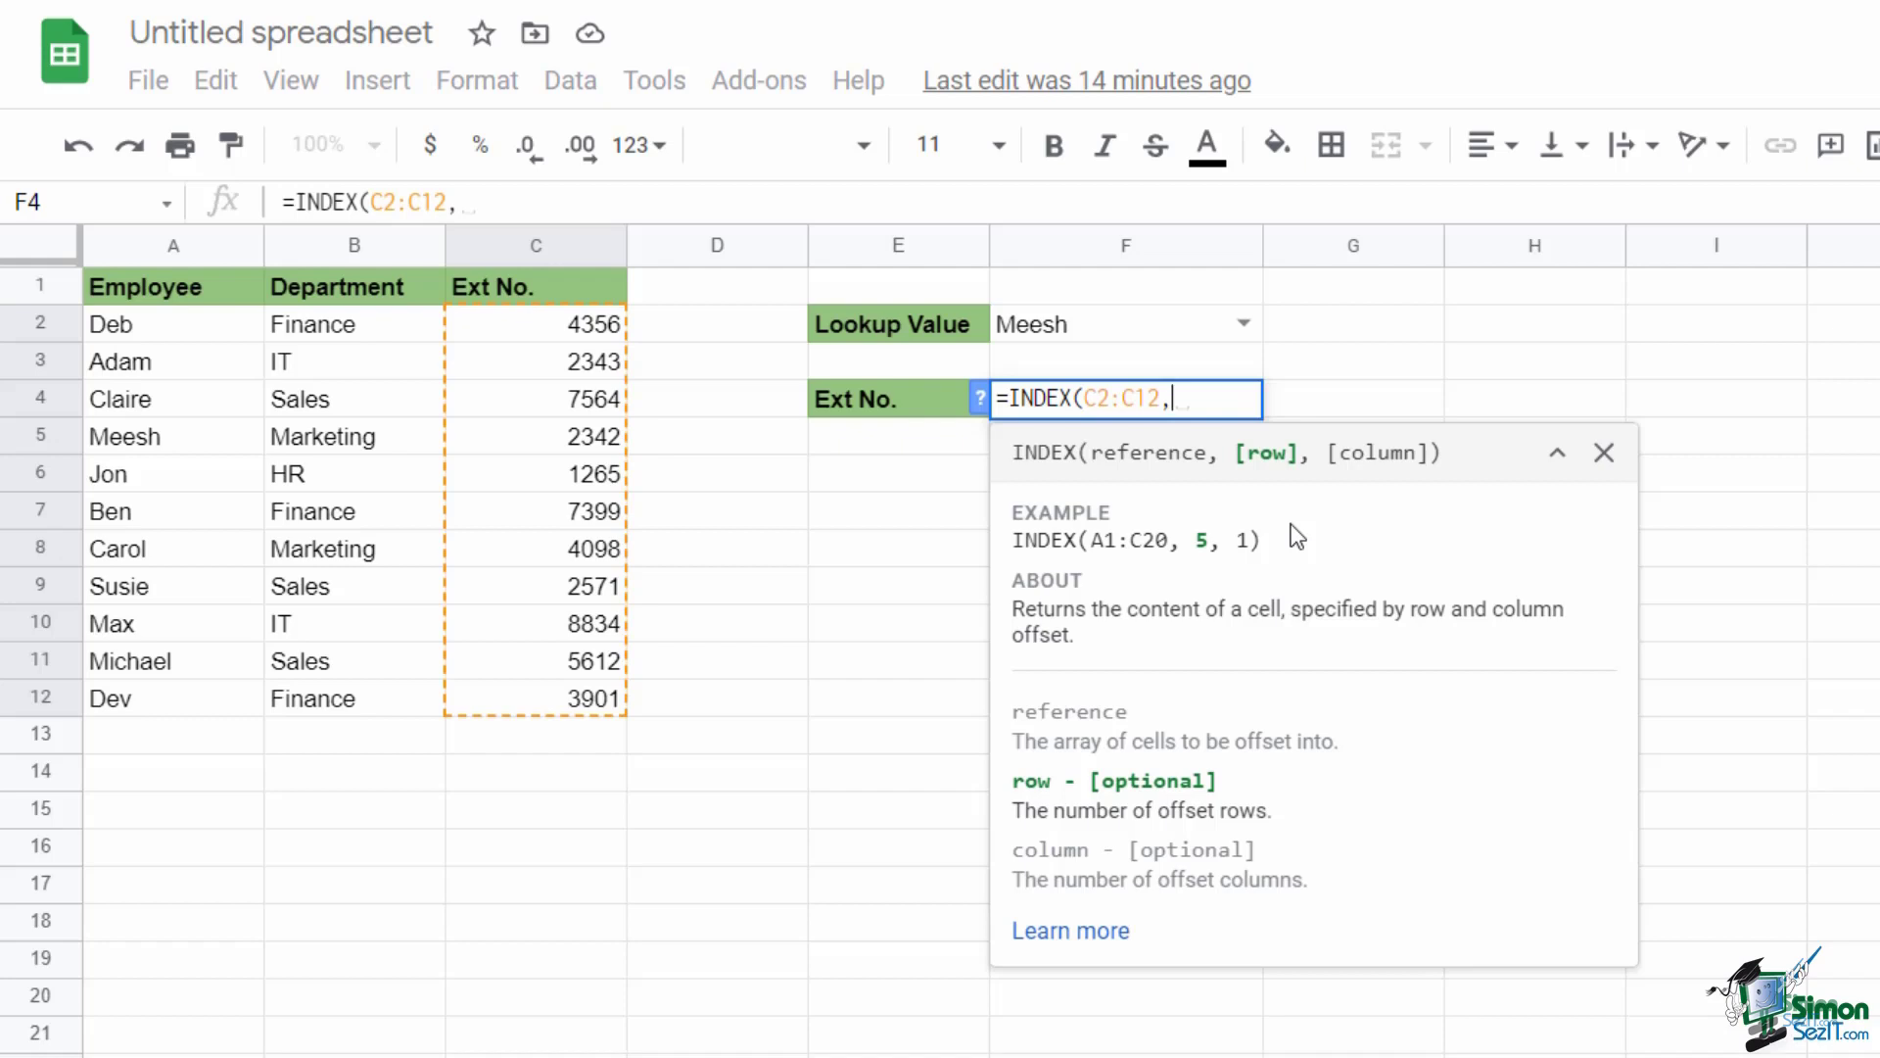
# Step: Nest a MATCH function as the row argument, searching for F2 in the employee range A2:A12
pyautogui.write('match')
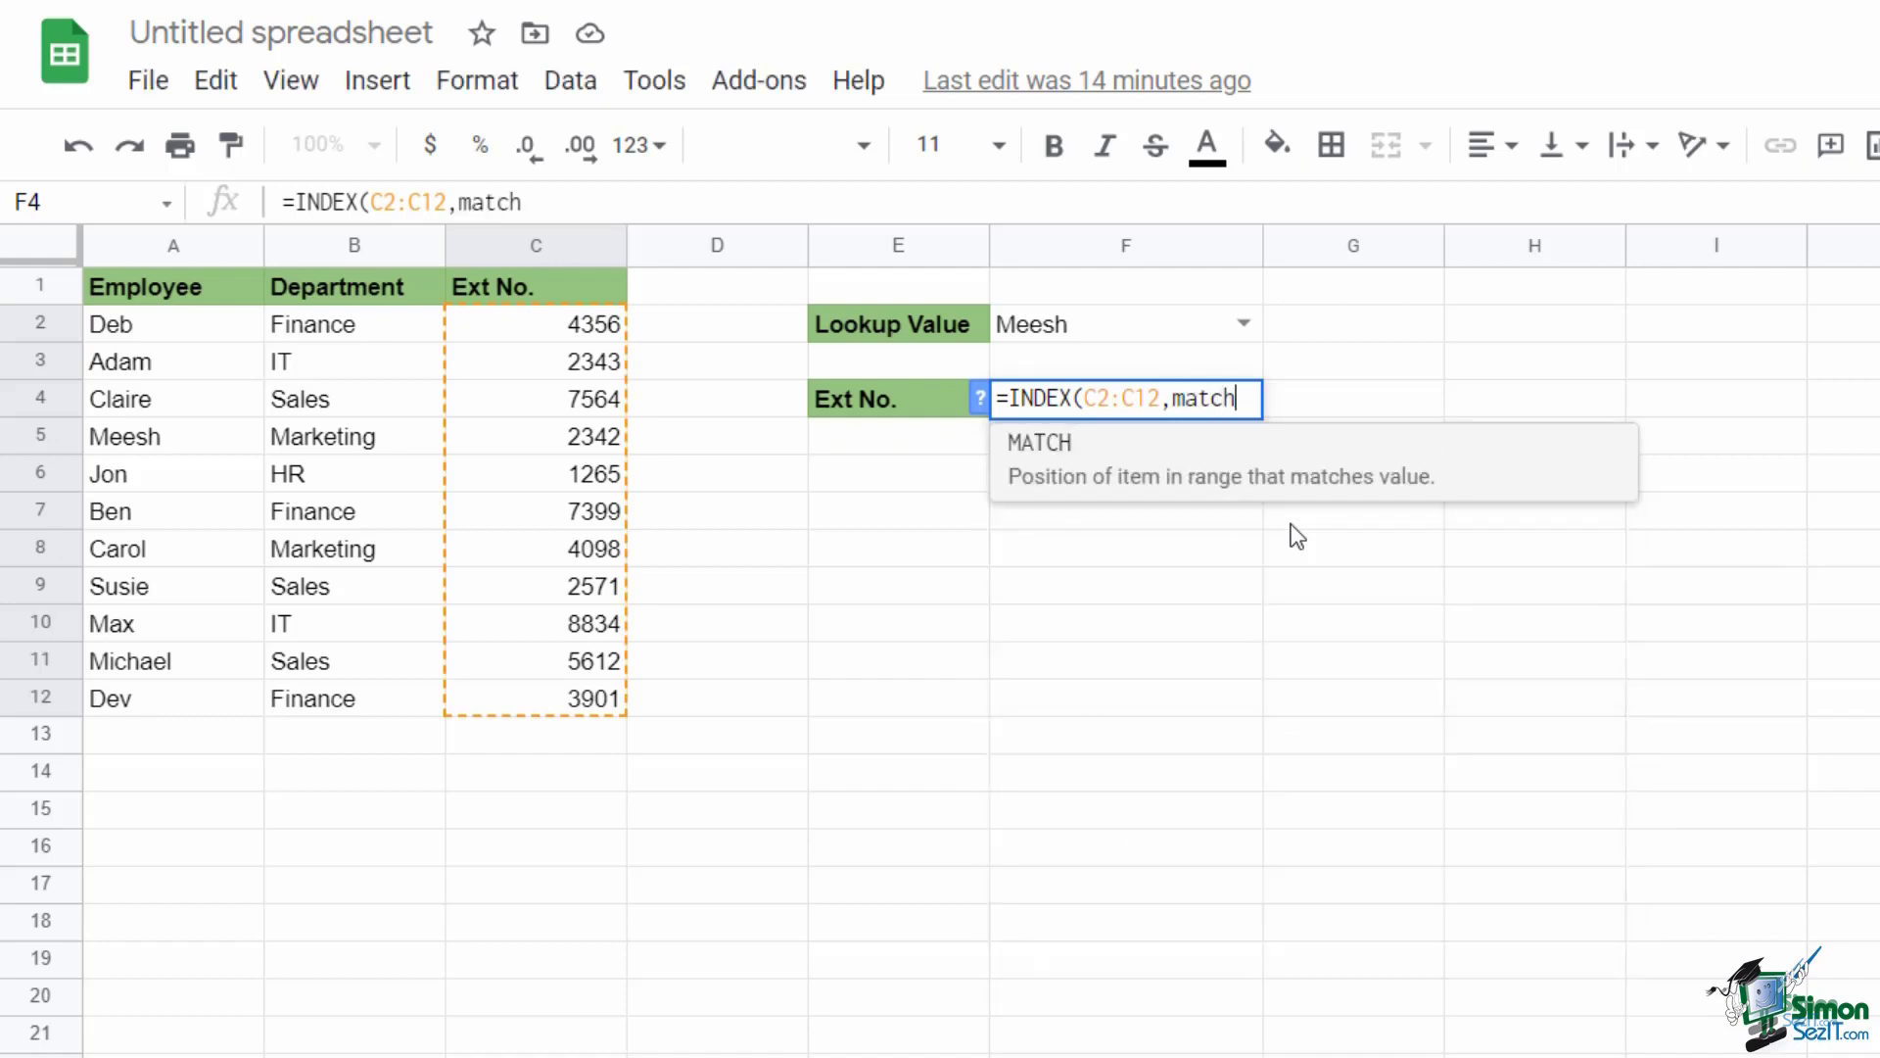
pyautogui.write('(')
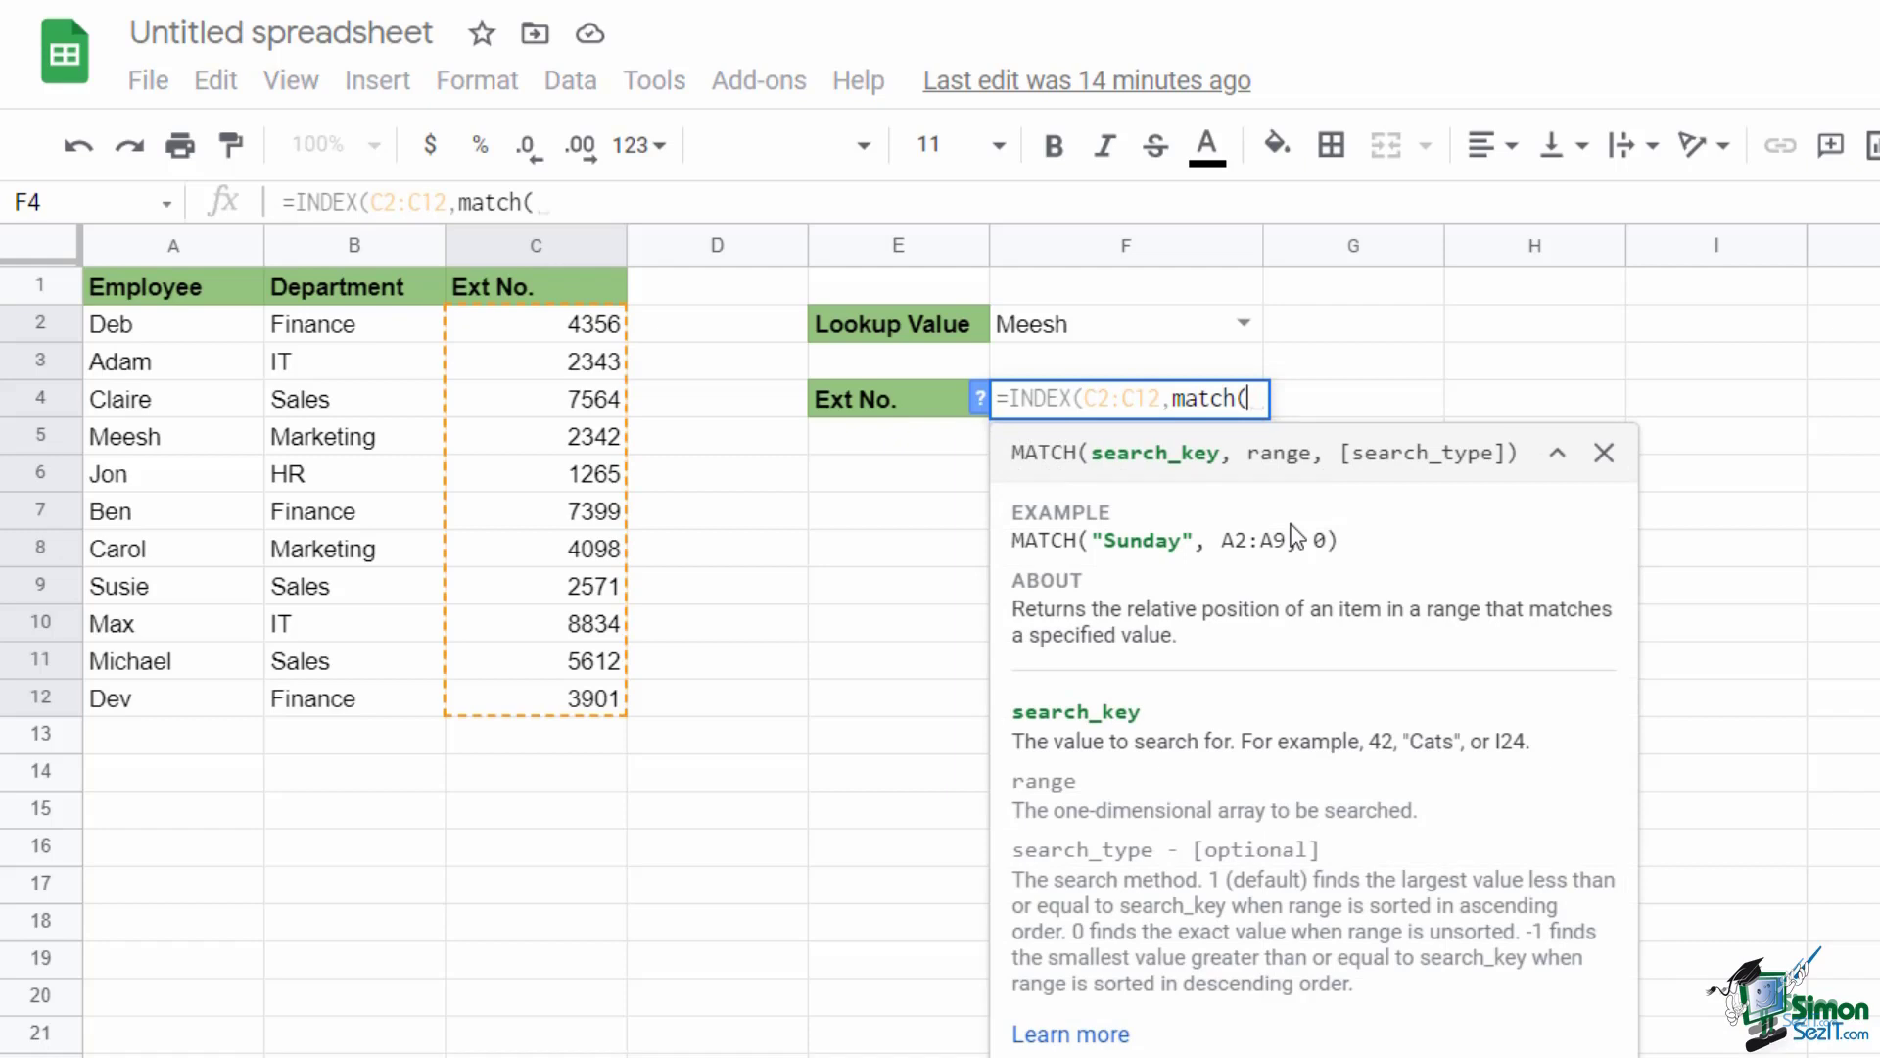
pyautogui.click(1143, 327)
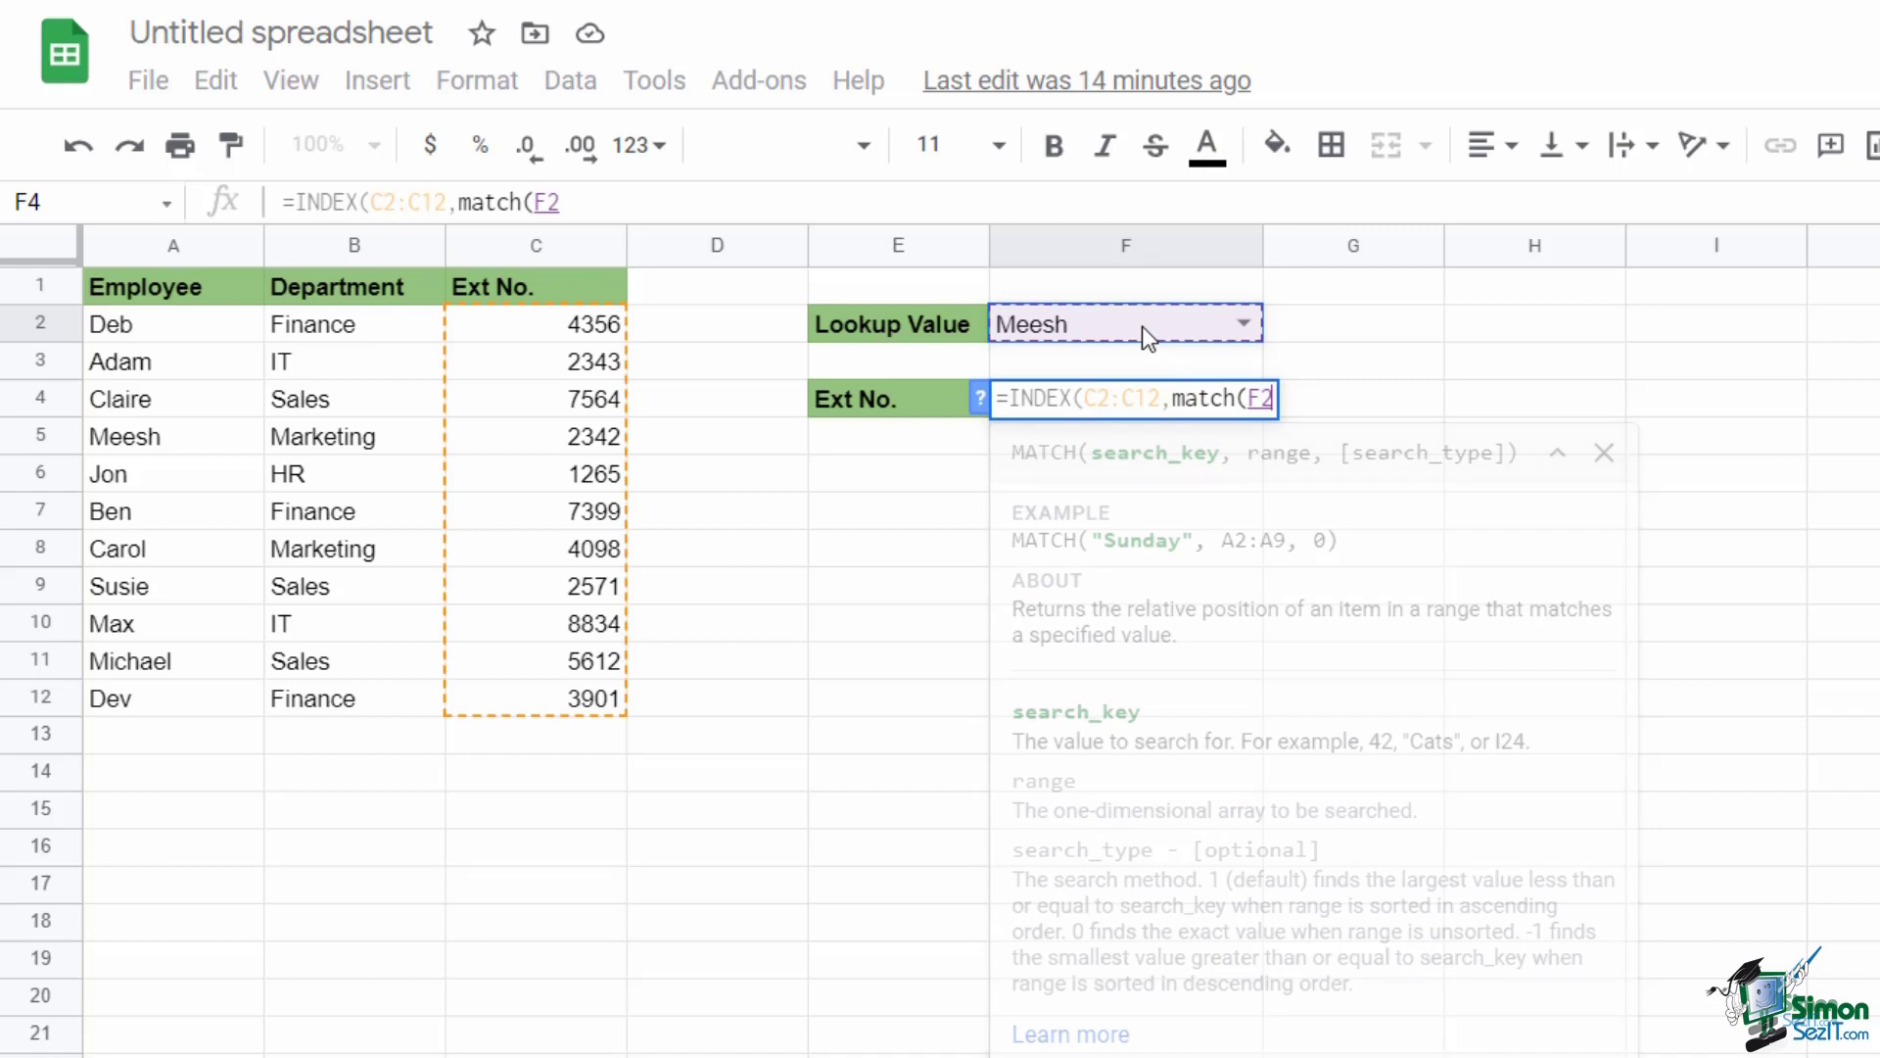
pyautogui.write(',')
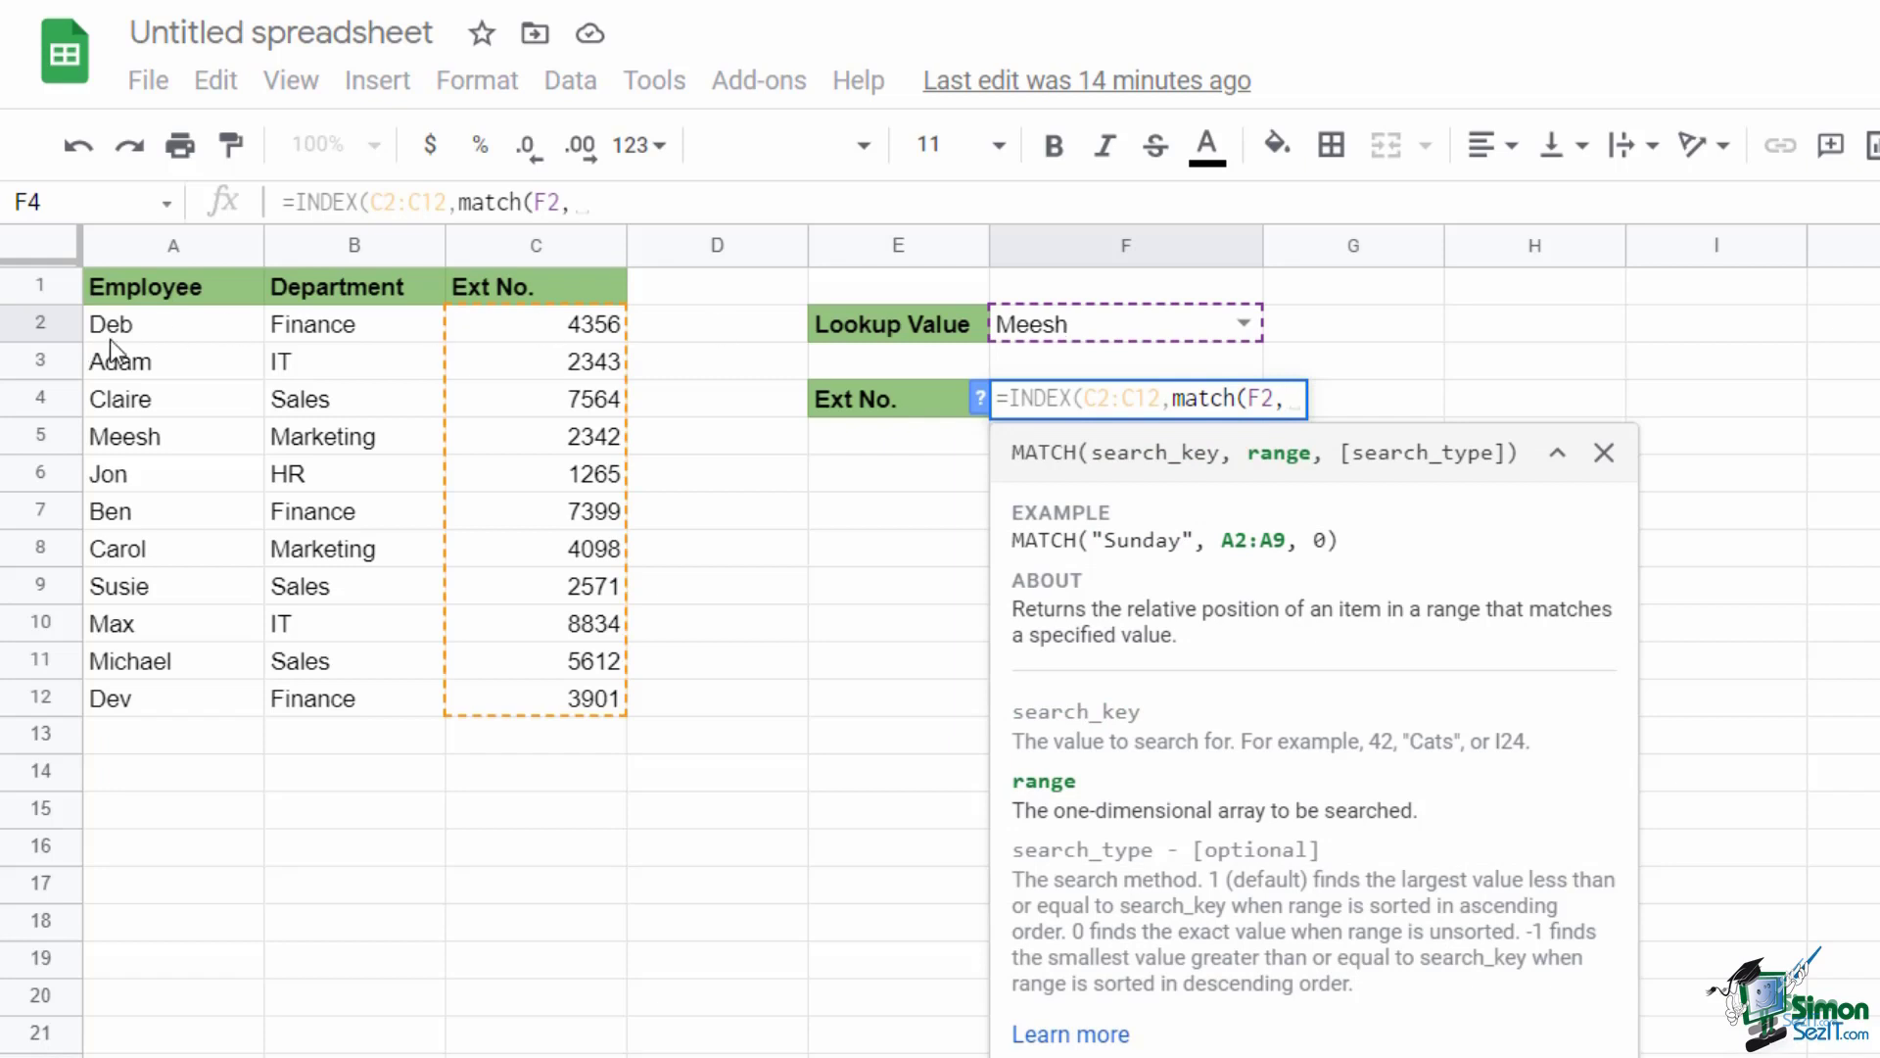
pyautogui.moveTo(191, 328); pyautogui.dragTo(172, 701)
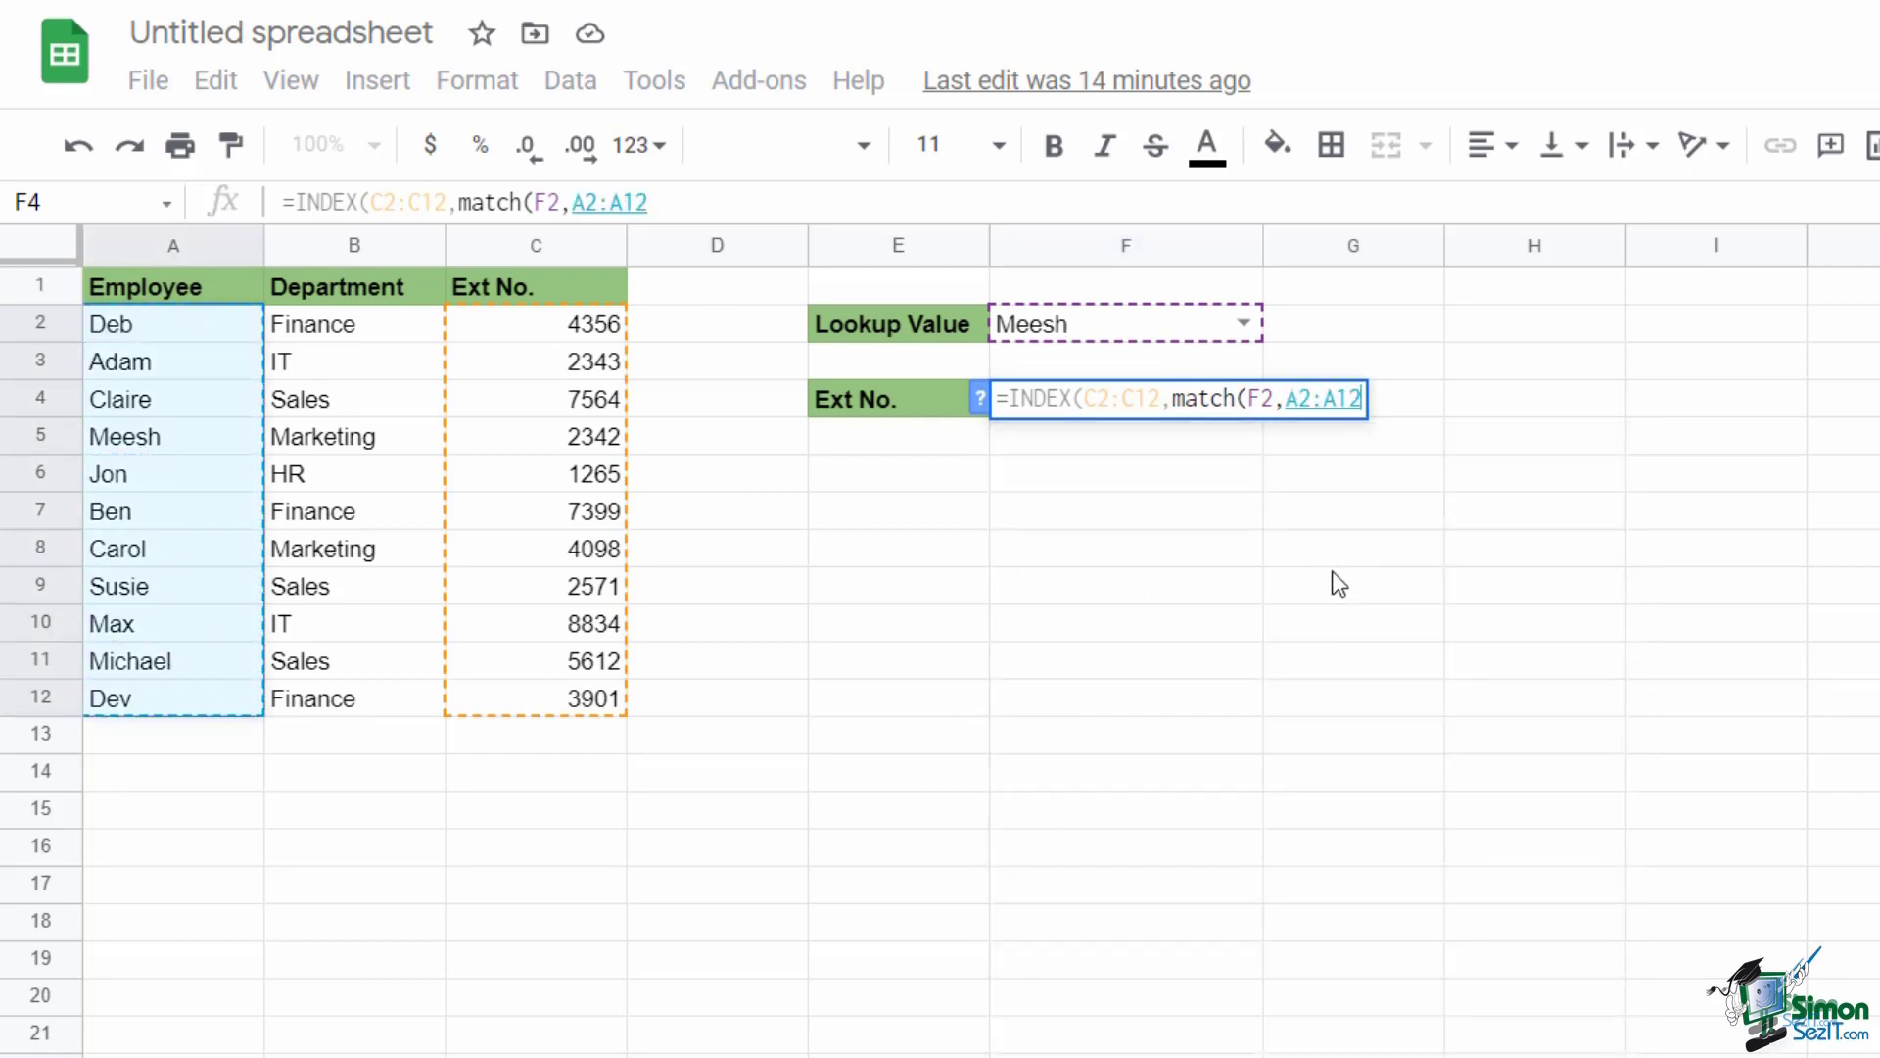
pyautogui.write(',')
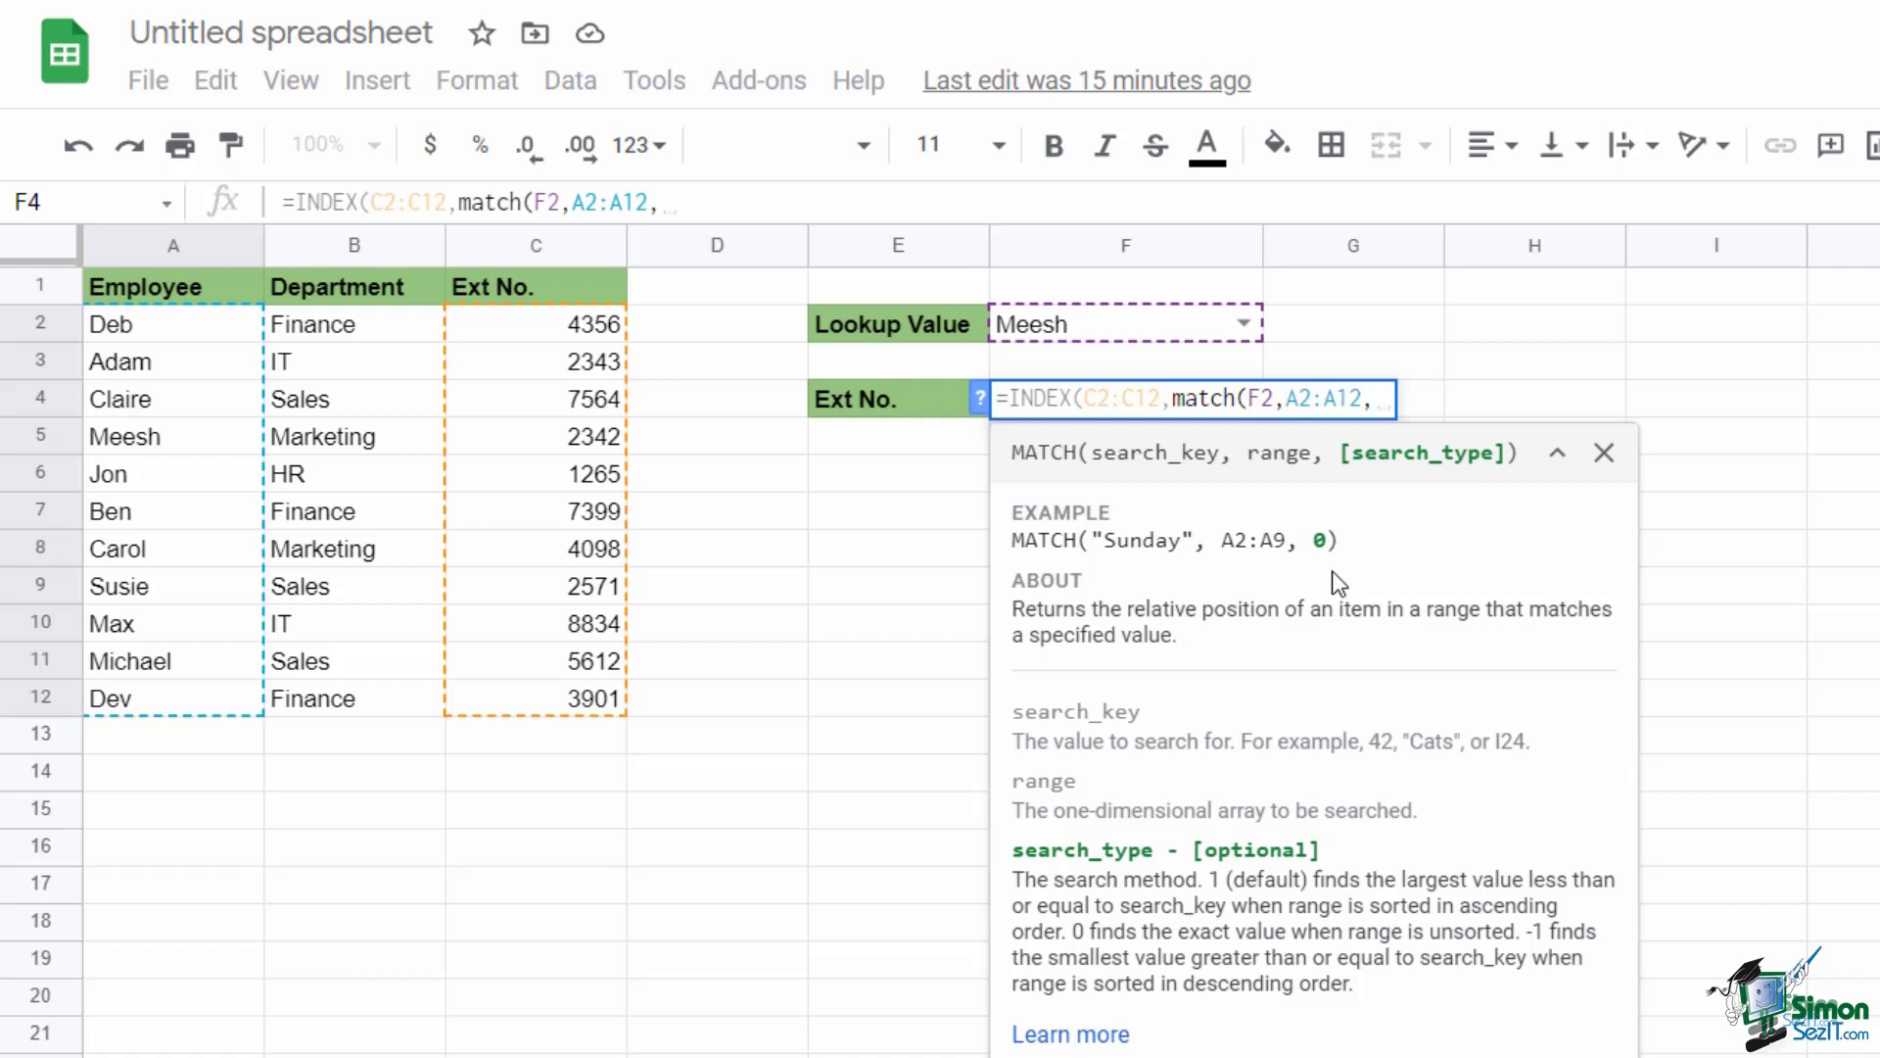
pyautogui.write('FALSE')
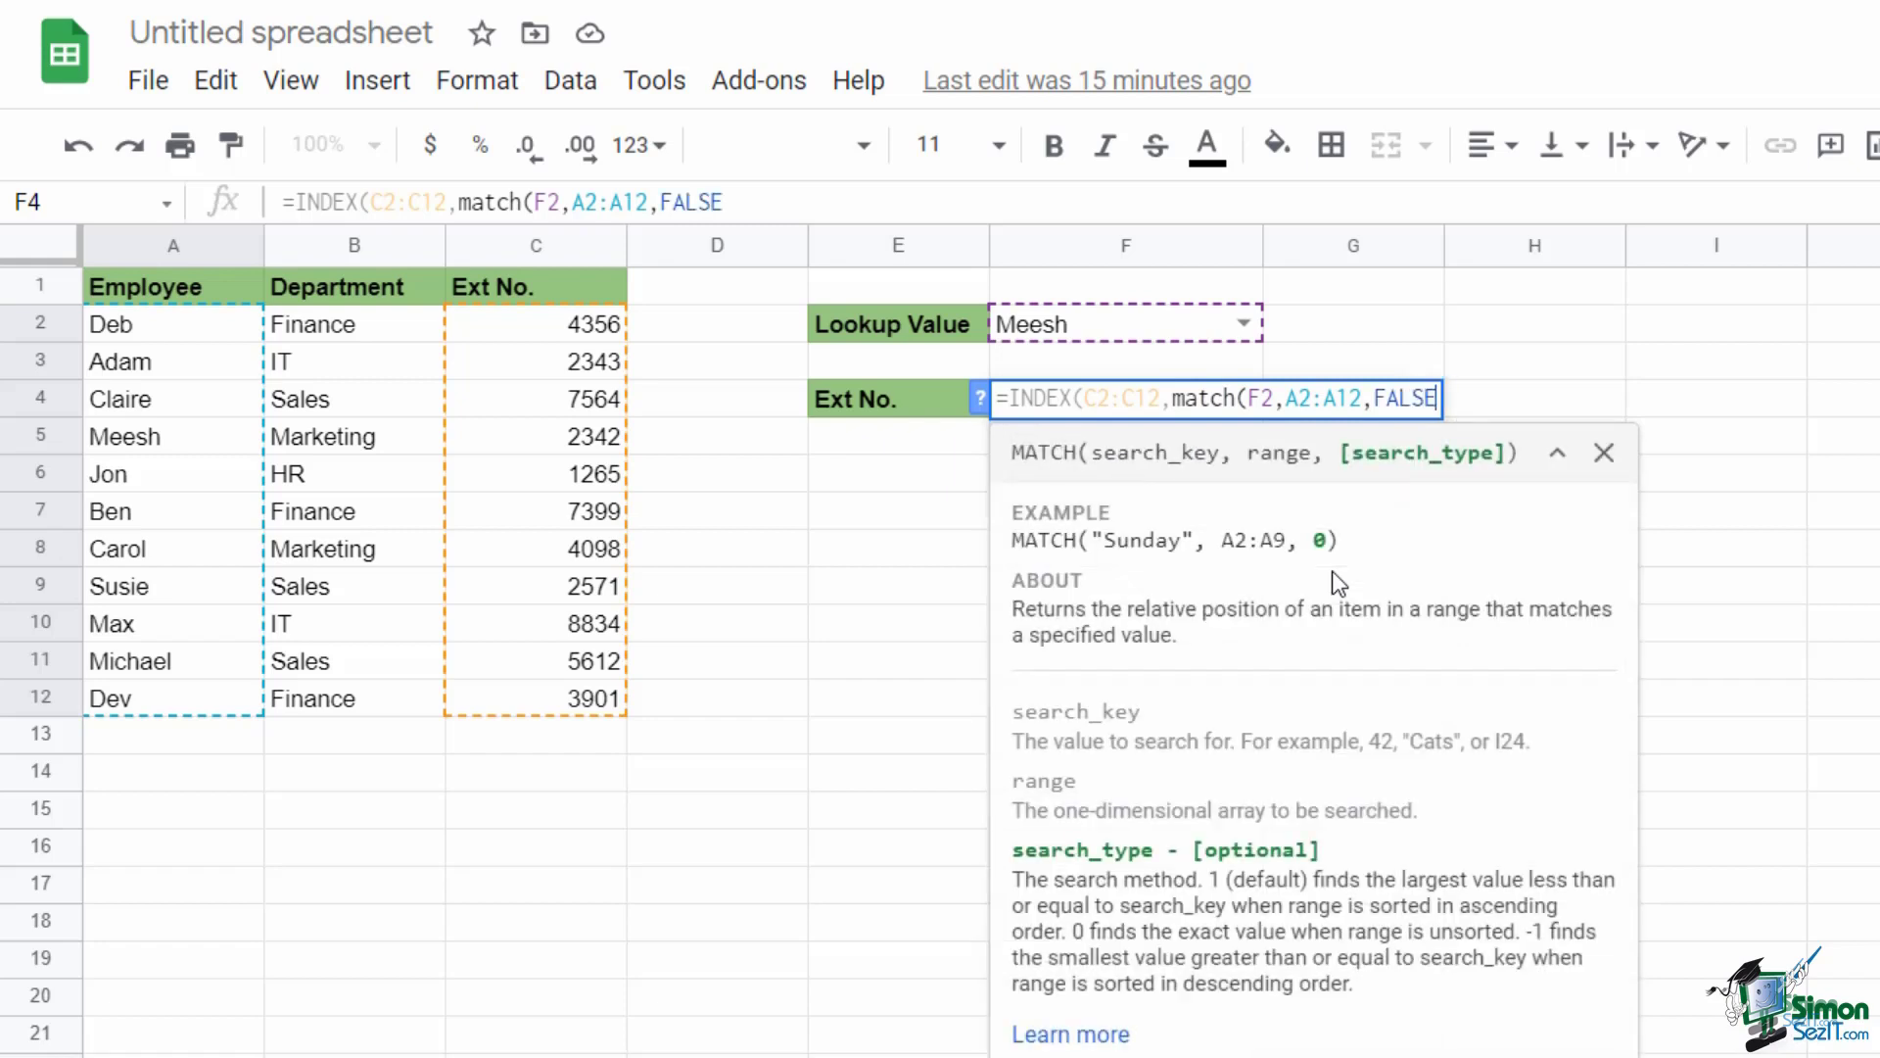
pyautogui.press('BackSpace')
pyautogui.press('BackSpace')
pyautogui.press('BackSpace')
pyautogui.press('BackSpace')
pyautogui.press('BackSpace')
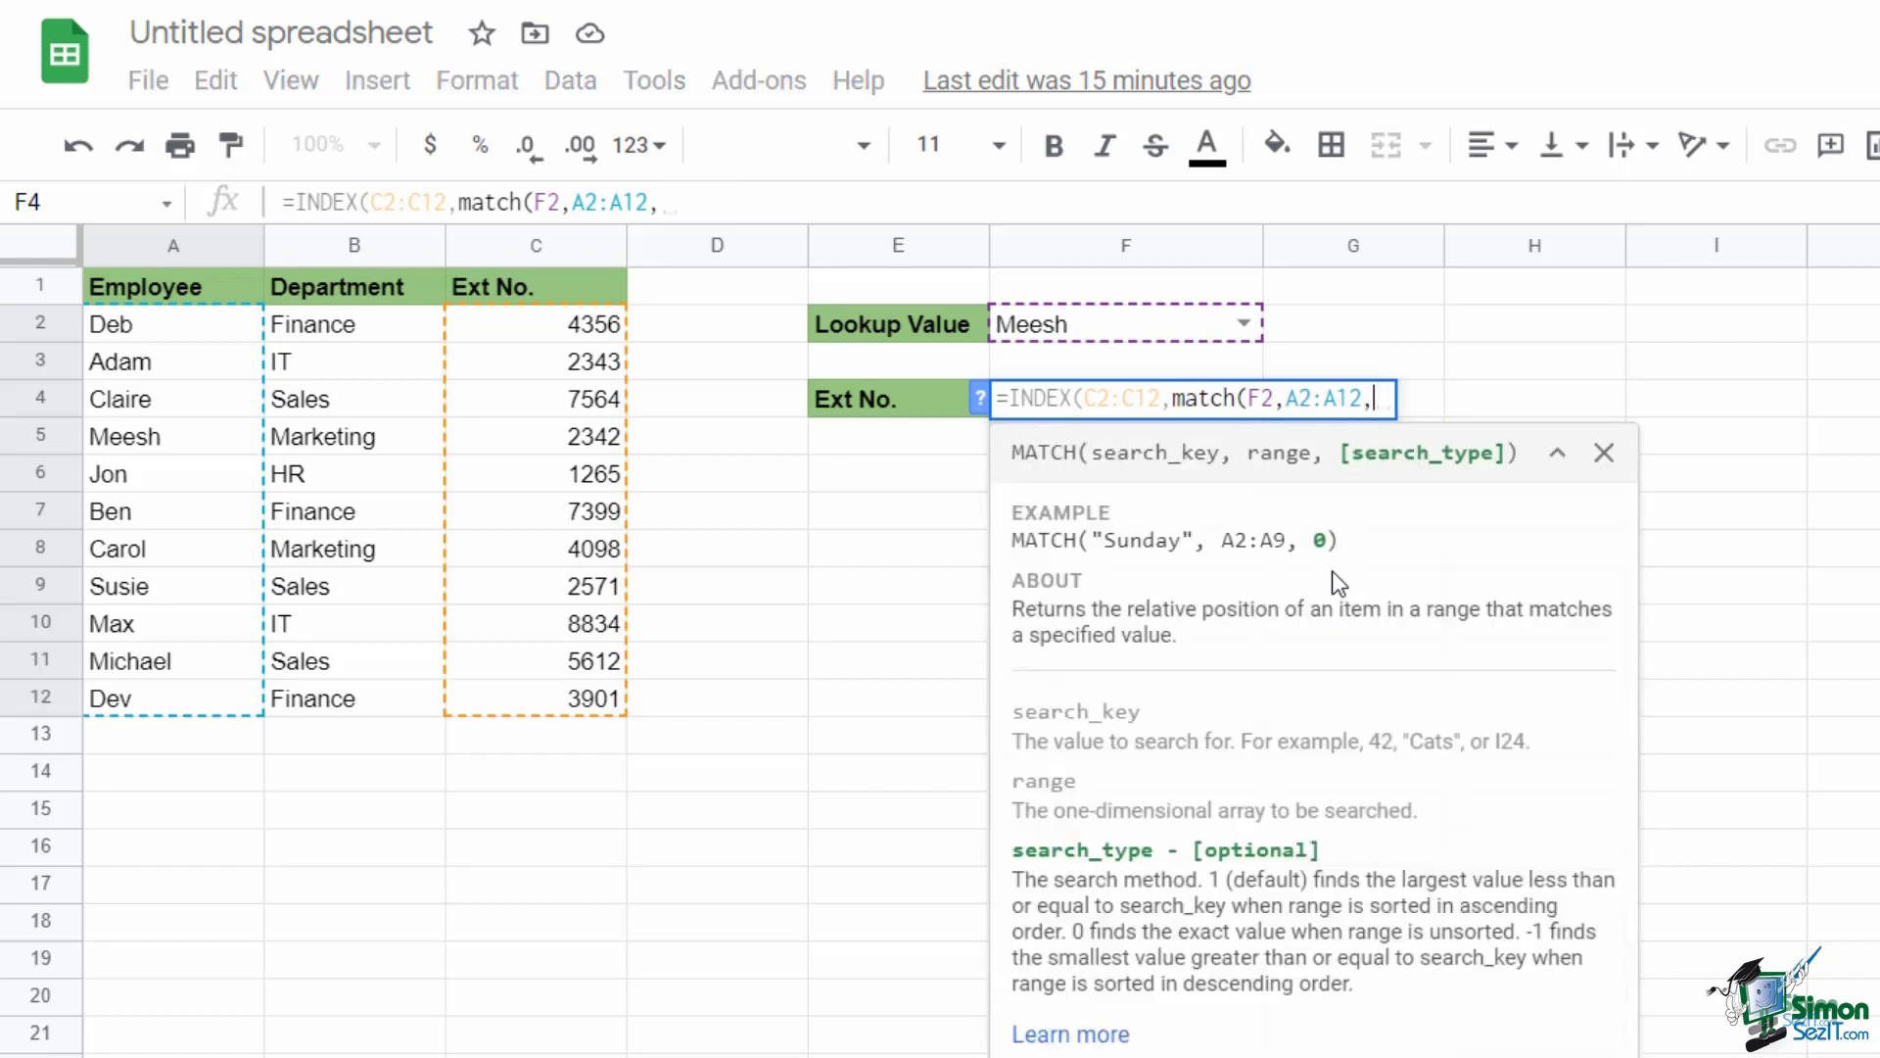
# Step: Complete the INDEX and MATCH formula in F4 with search type 0 and check its result against C5
pyautogui.write('0)')
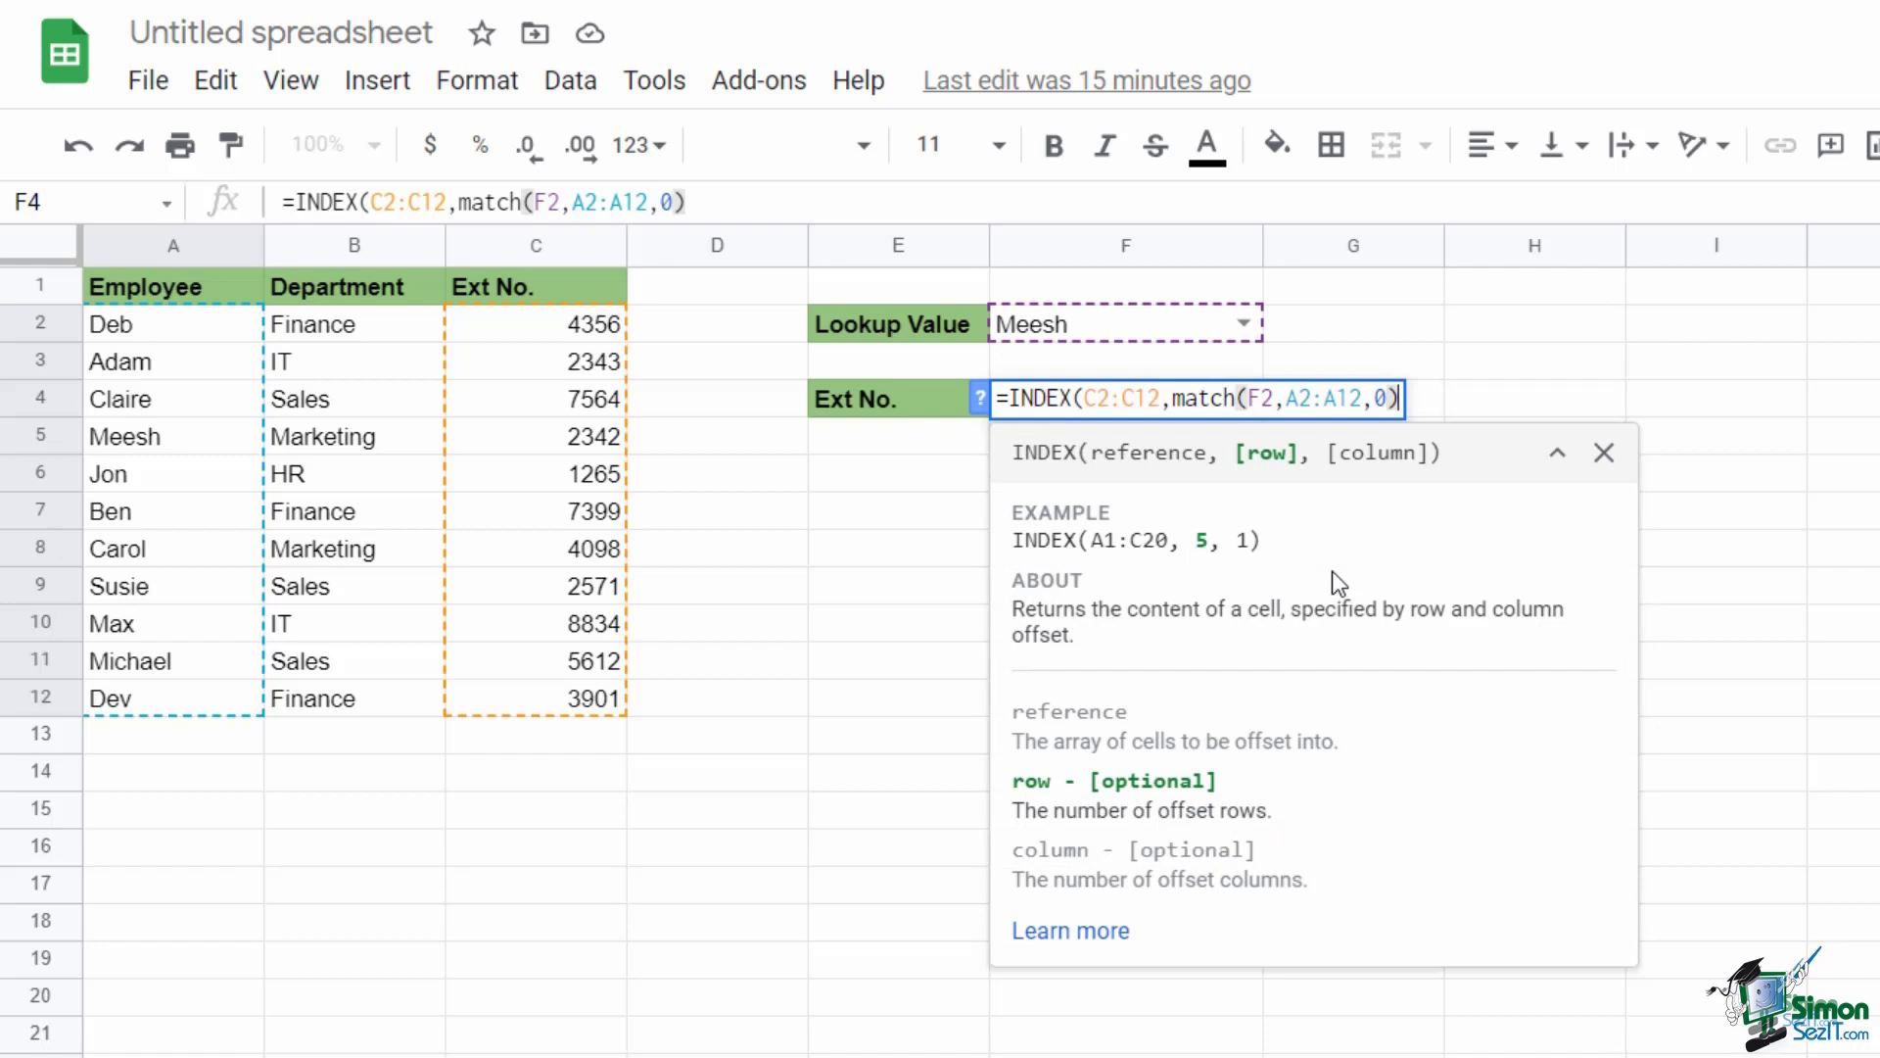
pyautogui.write(')')
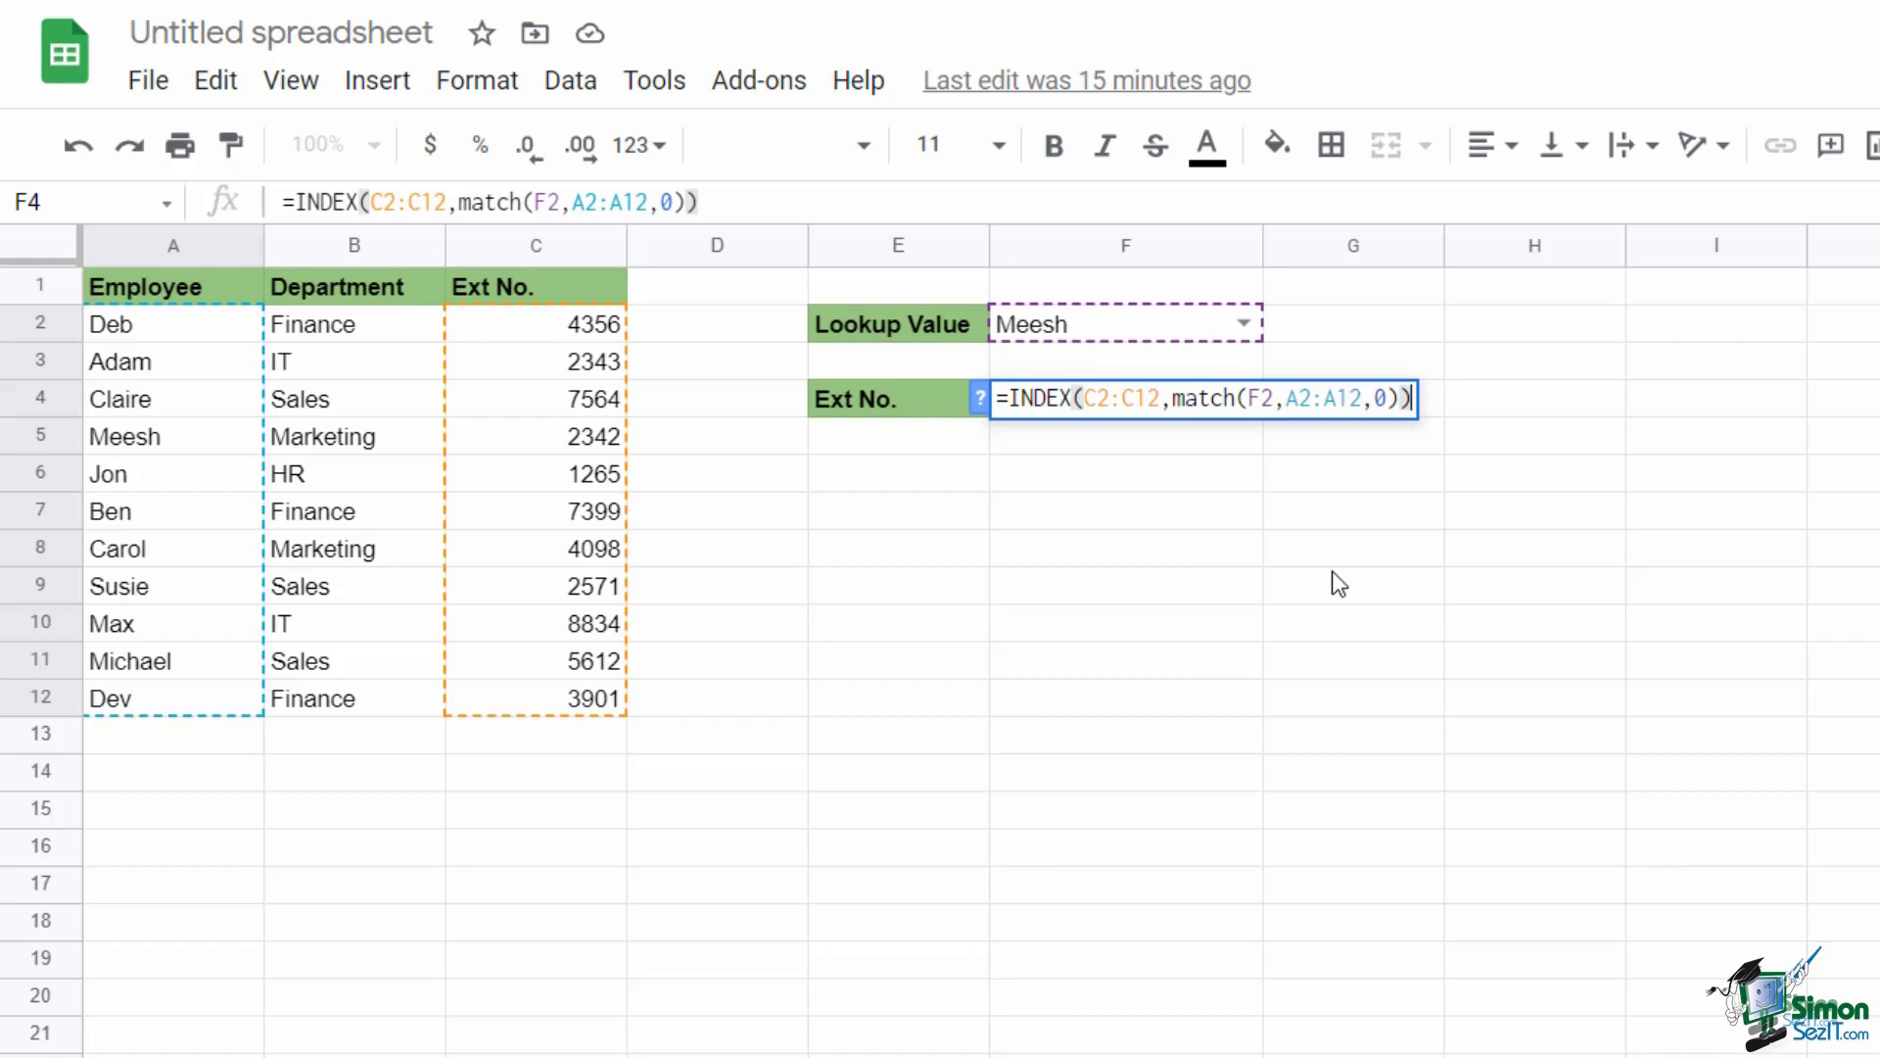
pyautogui.press('Return')
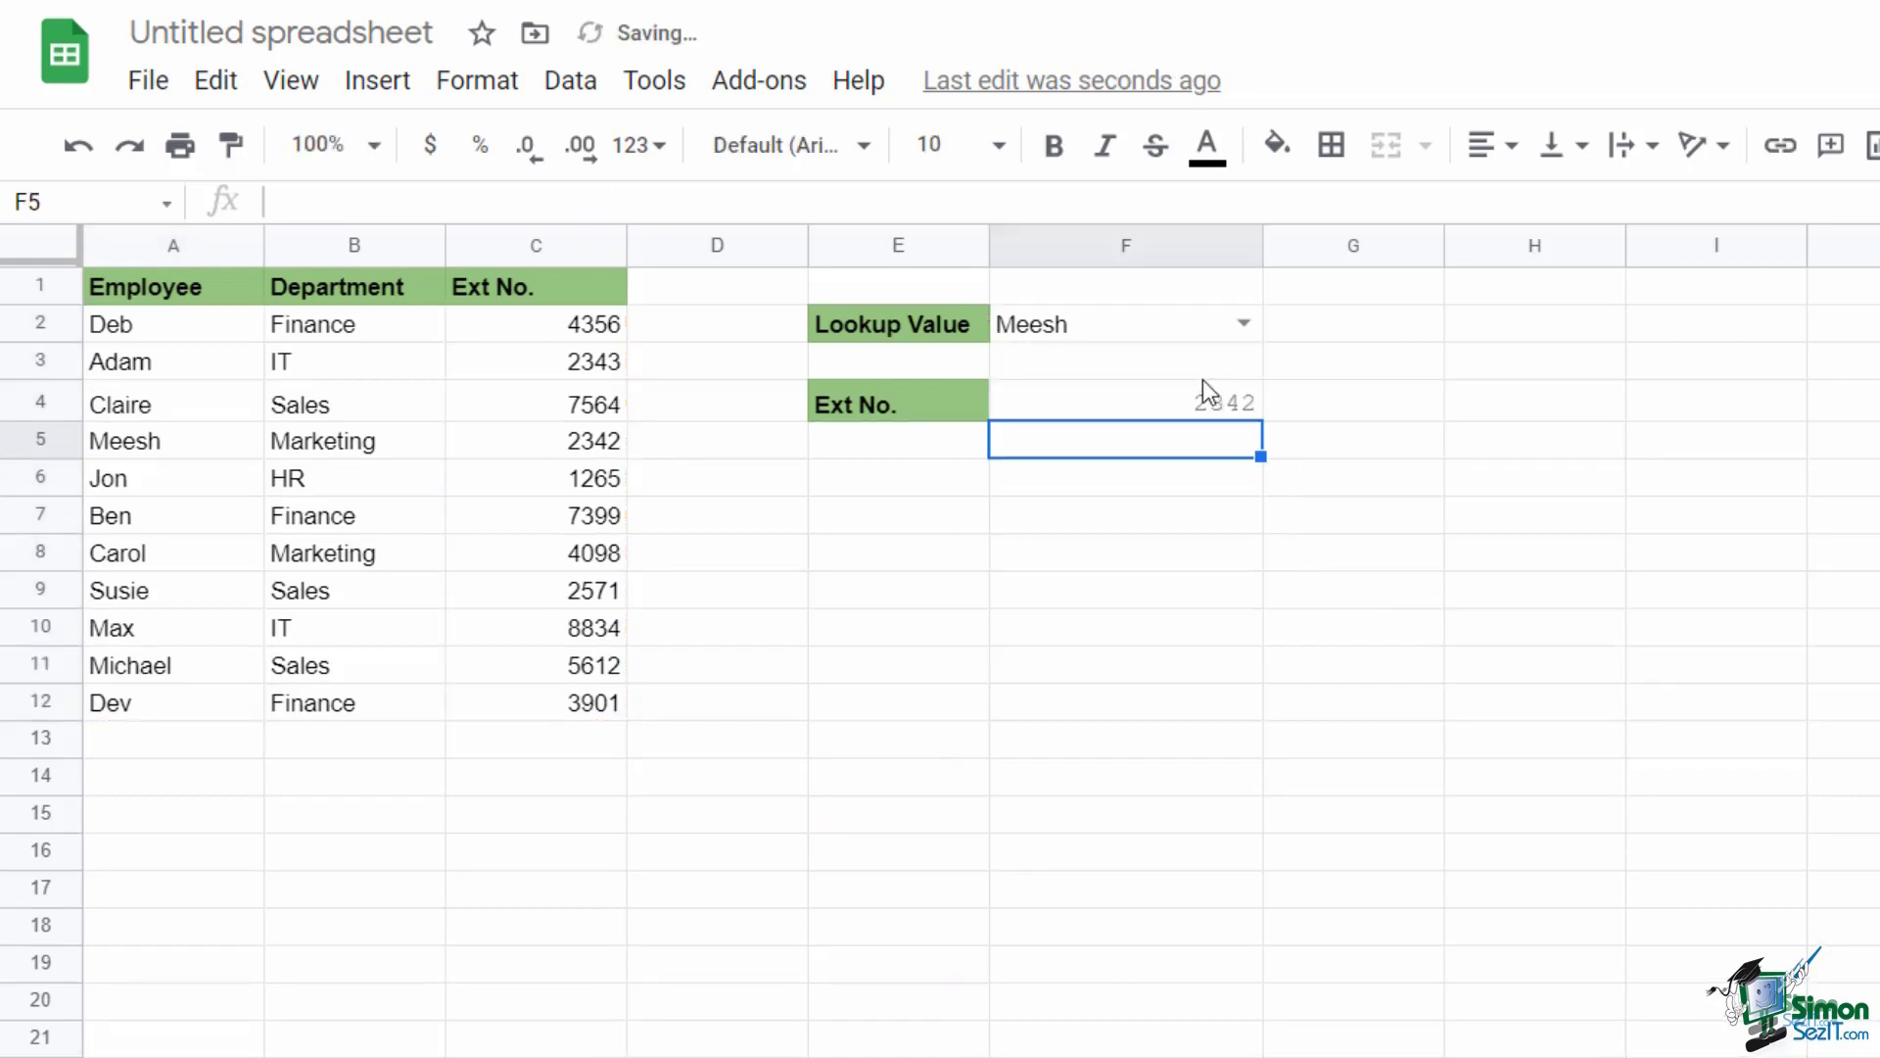
pyautogui.click(551, 458)
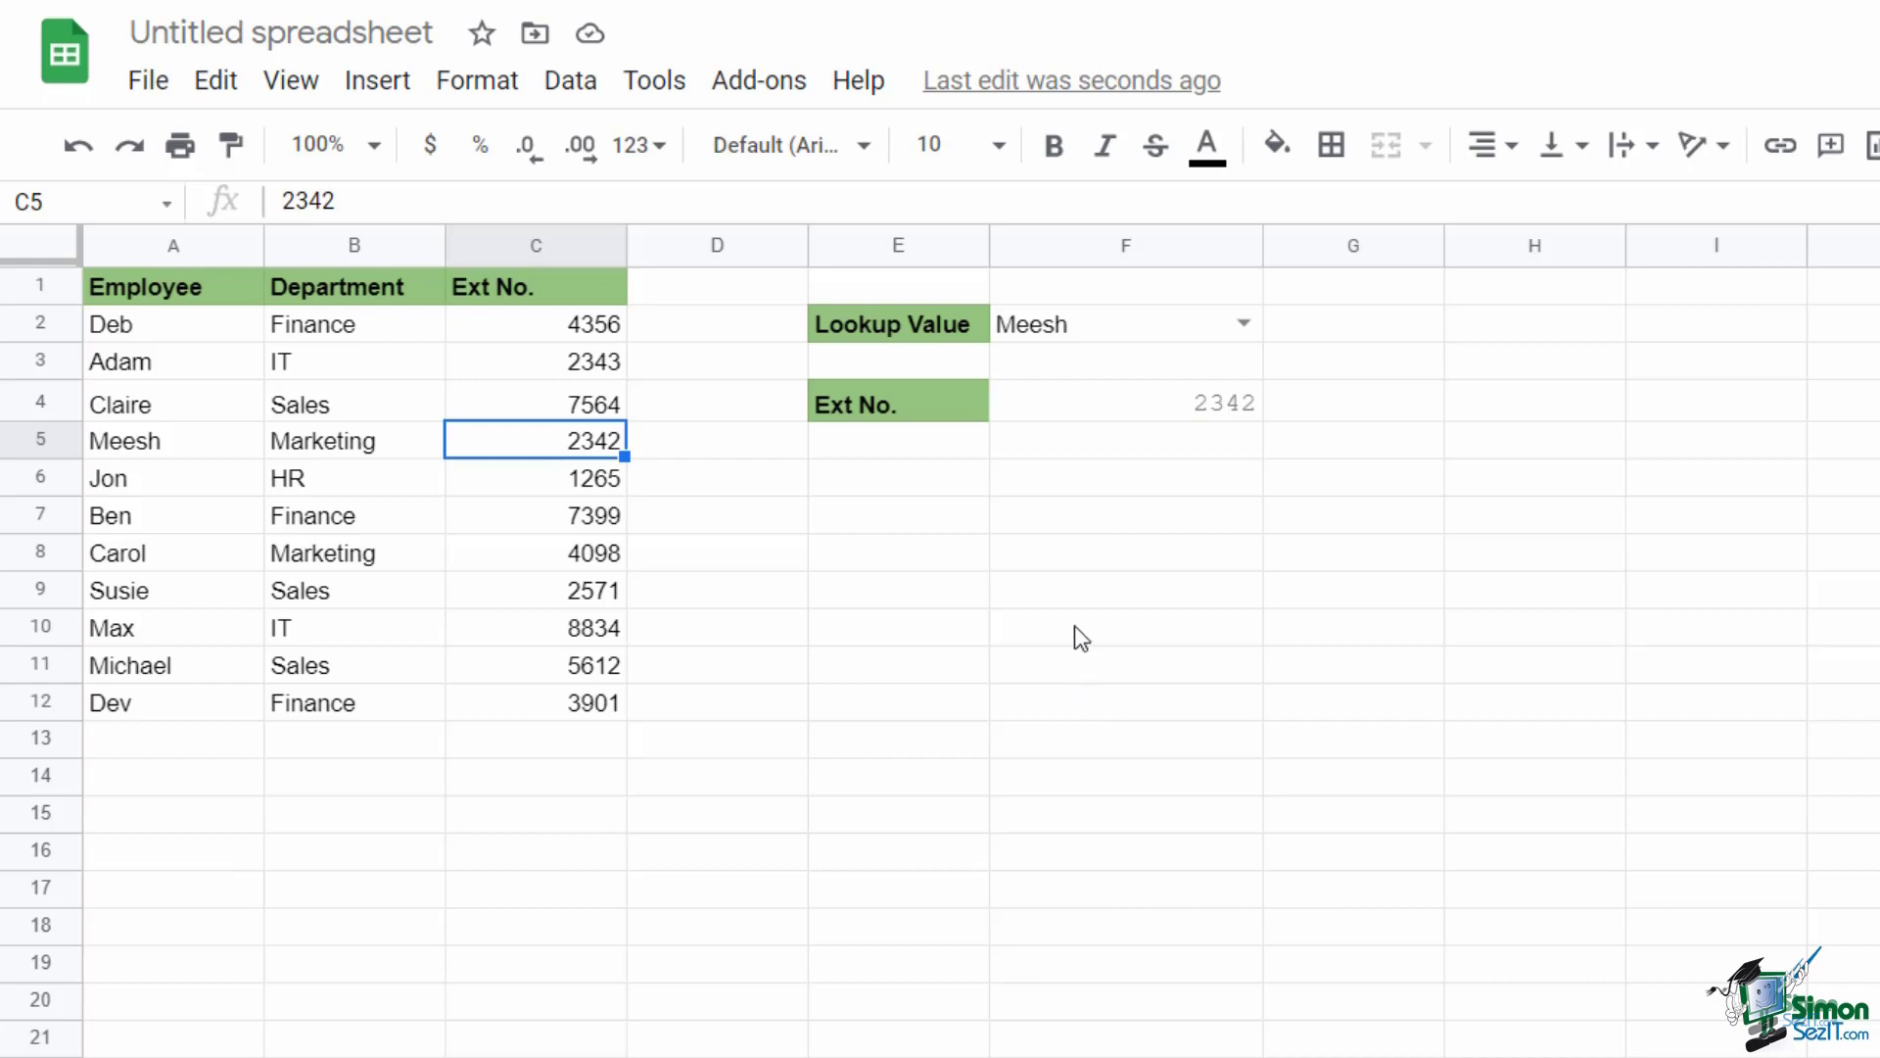
# Step: Clear F4 and start a VLOOKUP formula there with F2 as the search key and A2:C12 as the range
pyautogui.click(1101, 414)
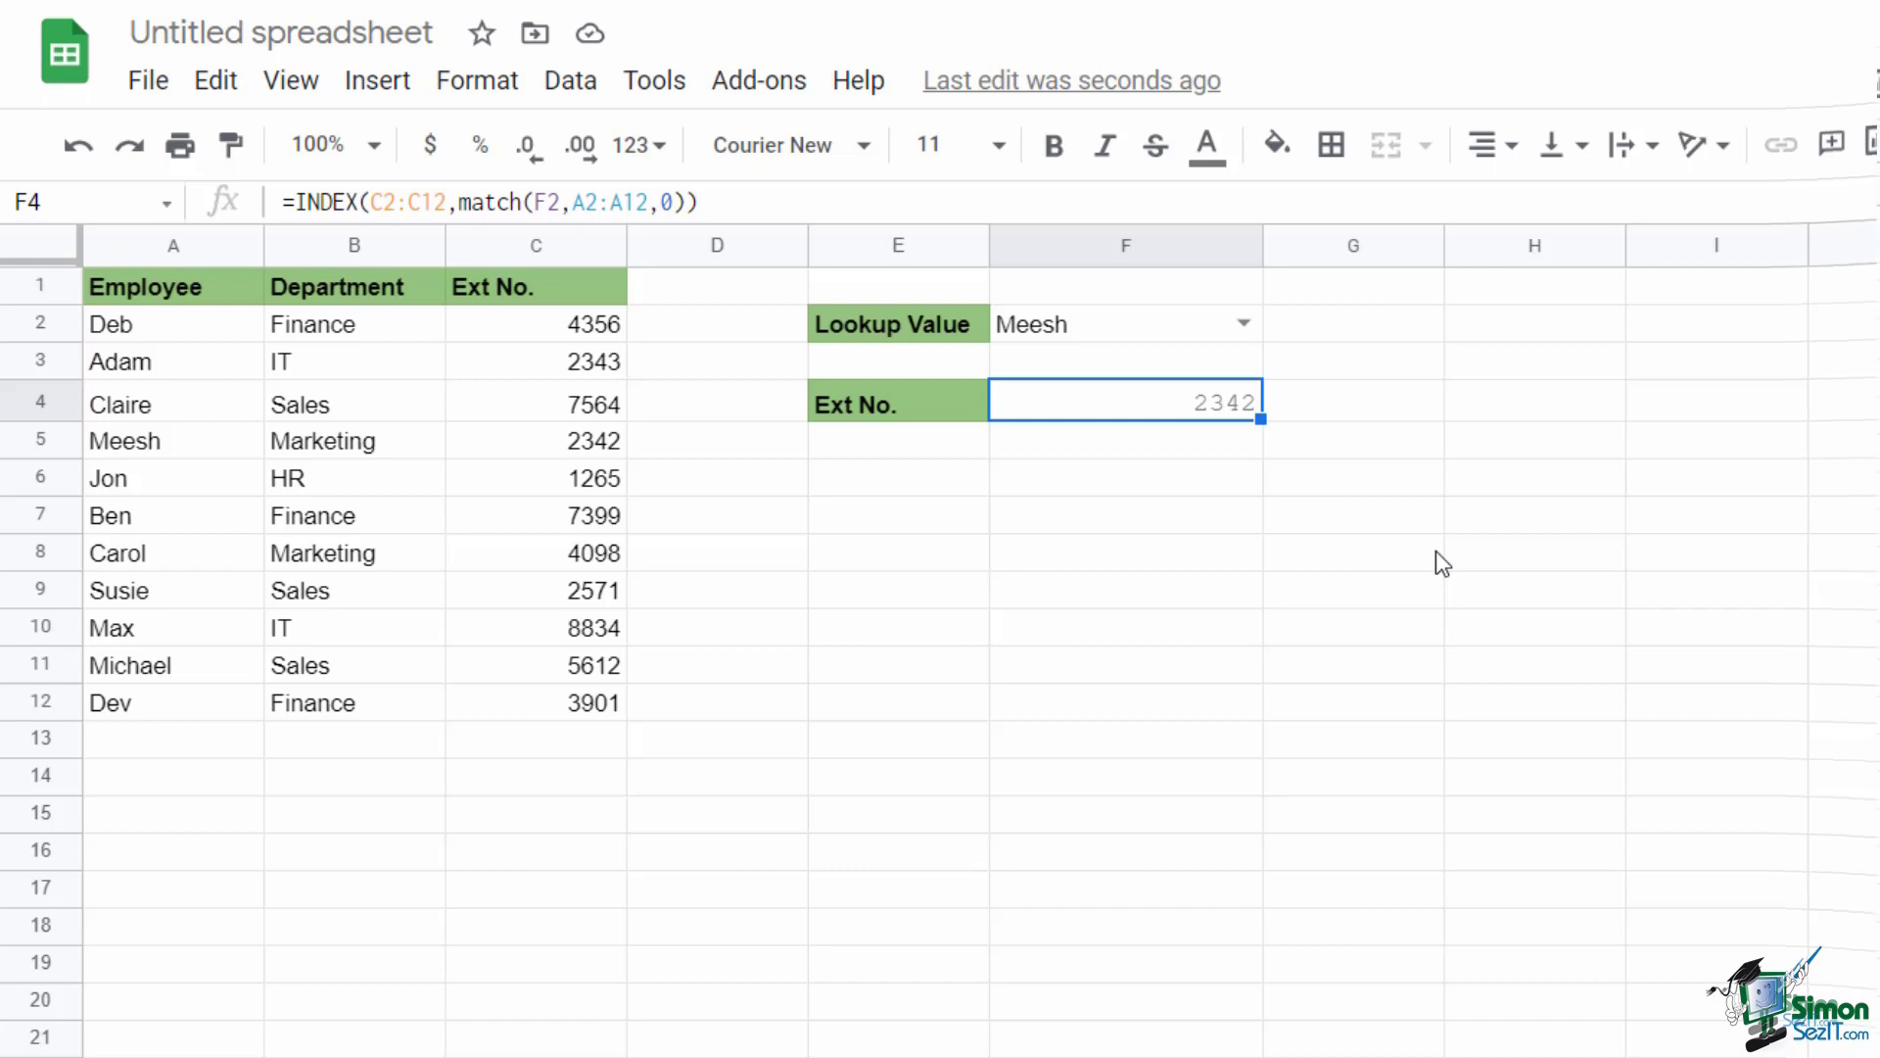
pyautogui.press('Delete')
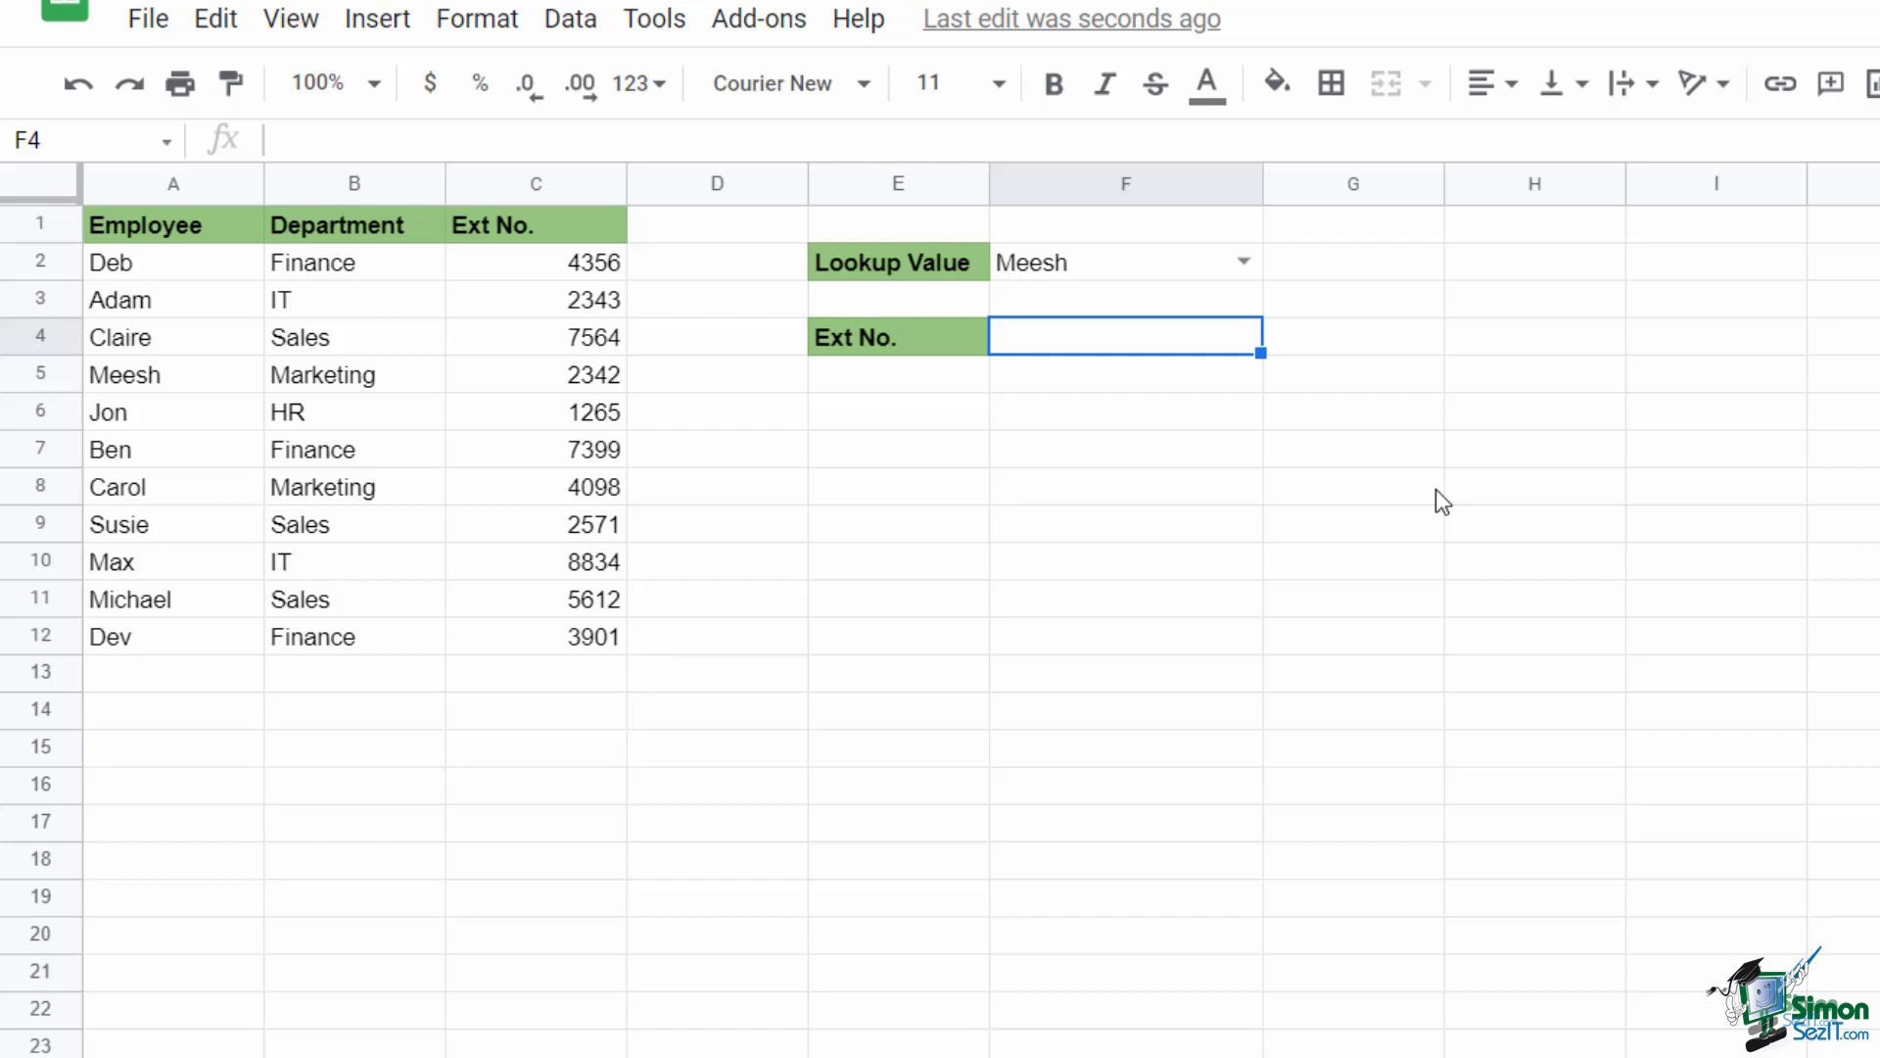
pyautogui.write('=VLOOKUP(')
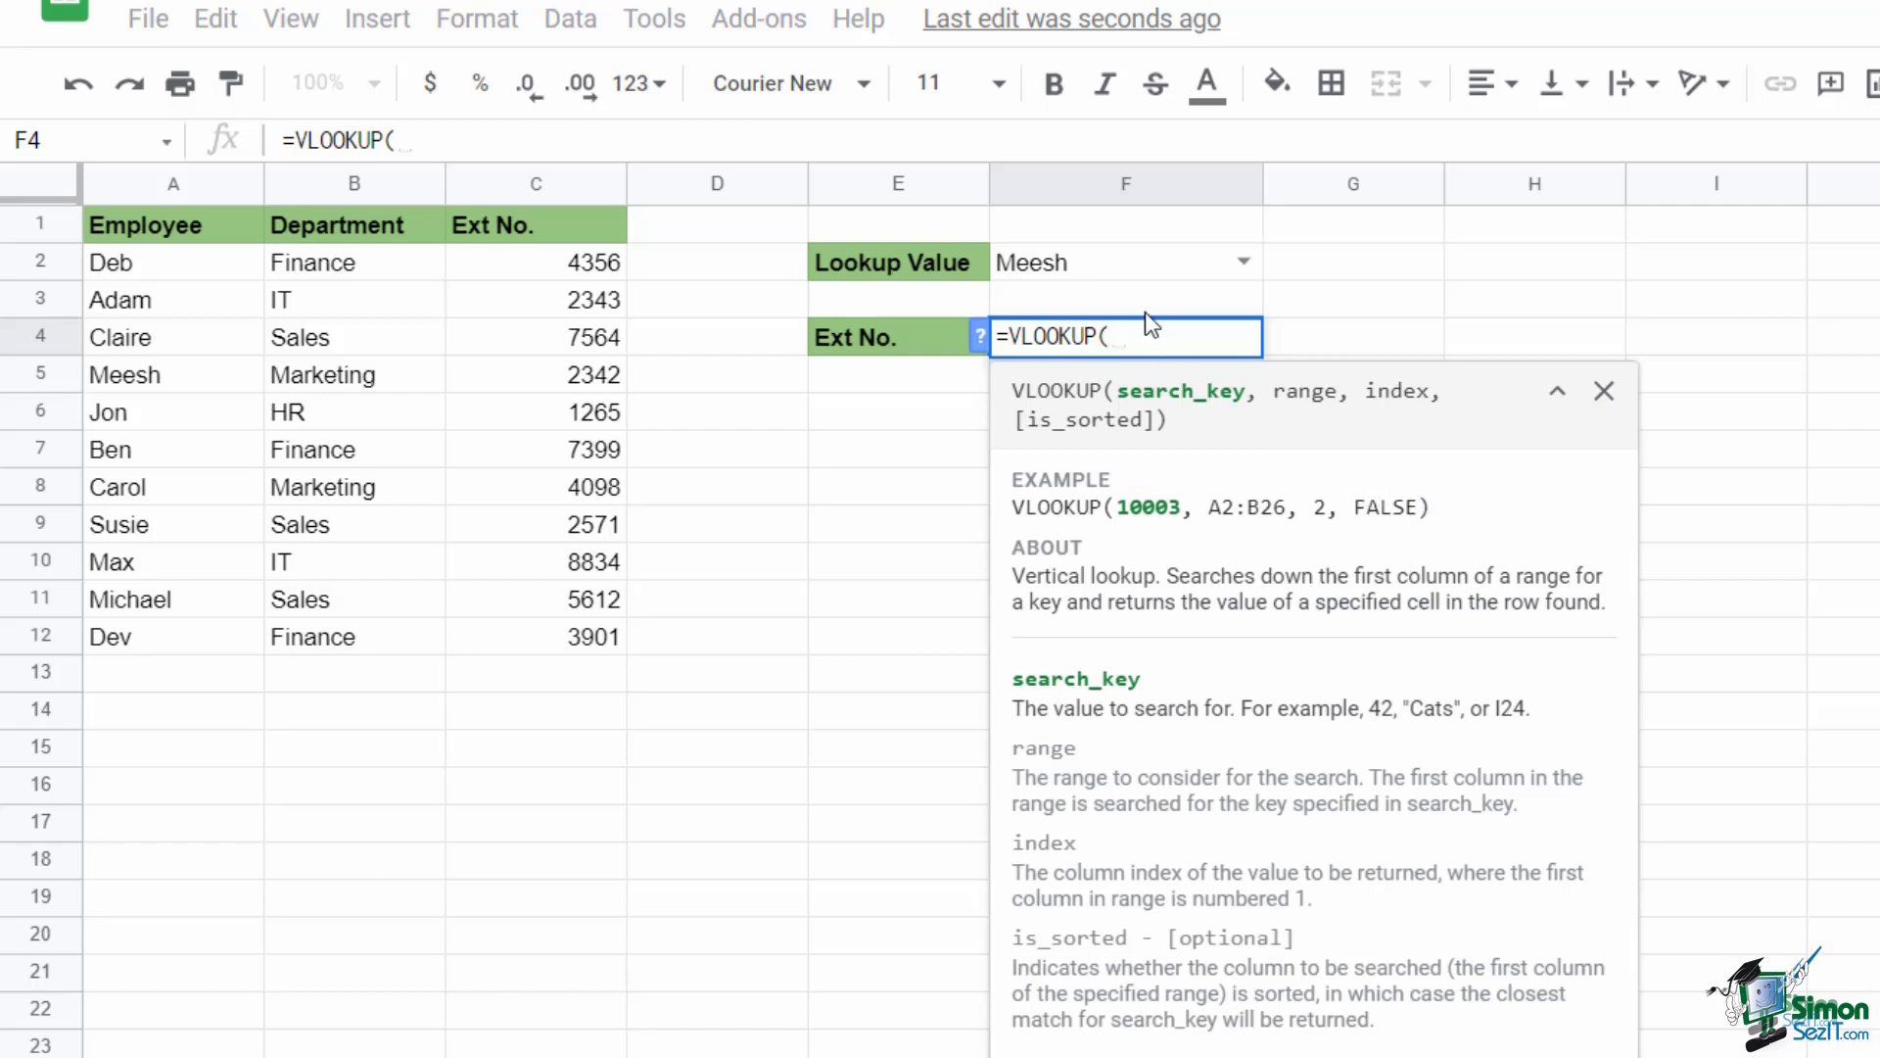
pyautogui.click(1139, 260)
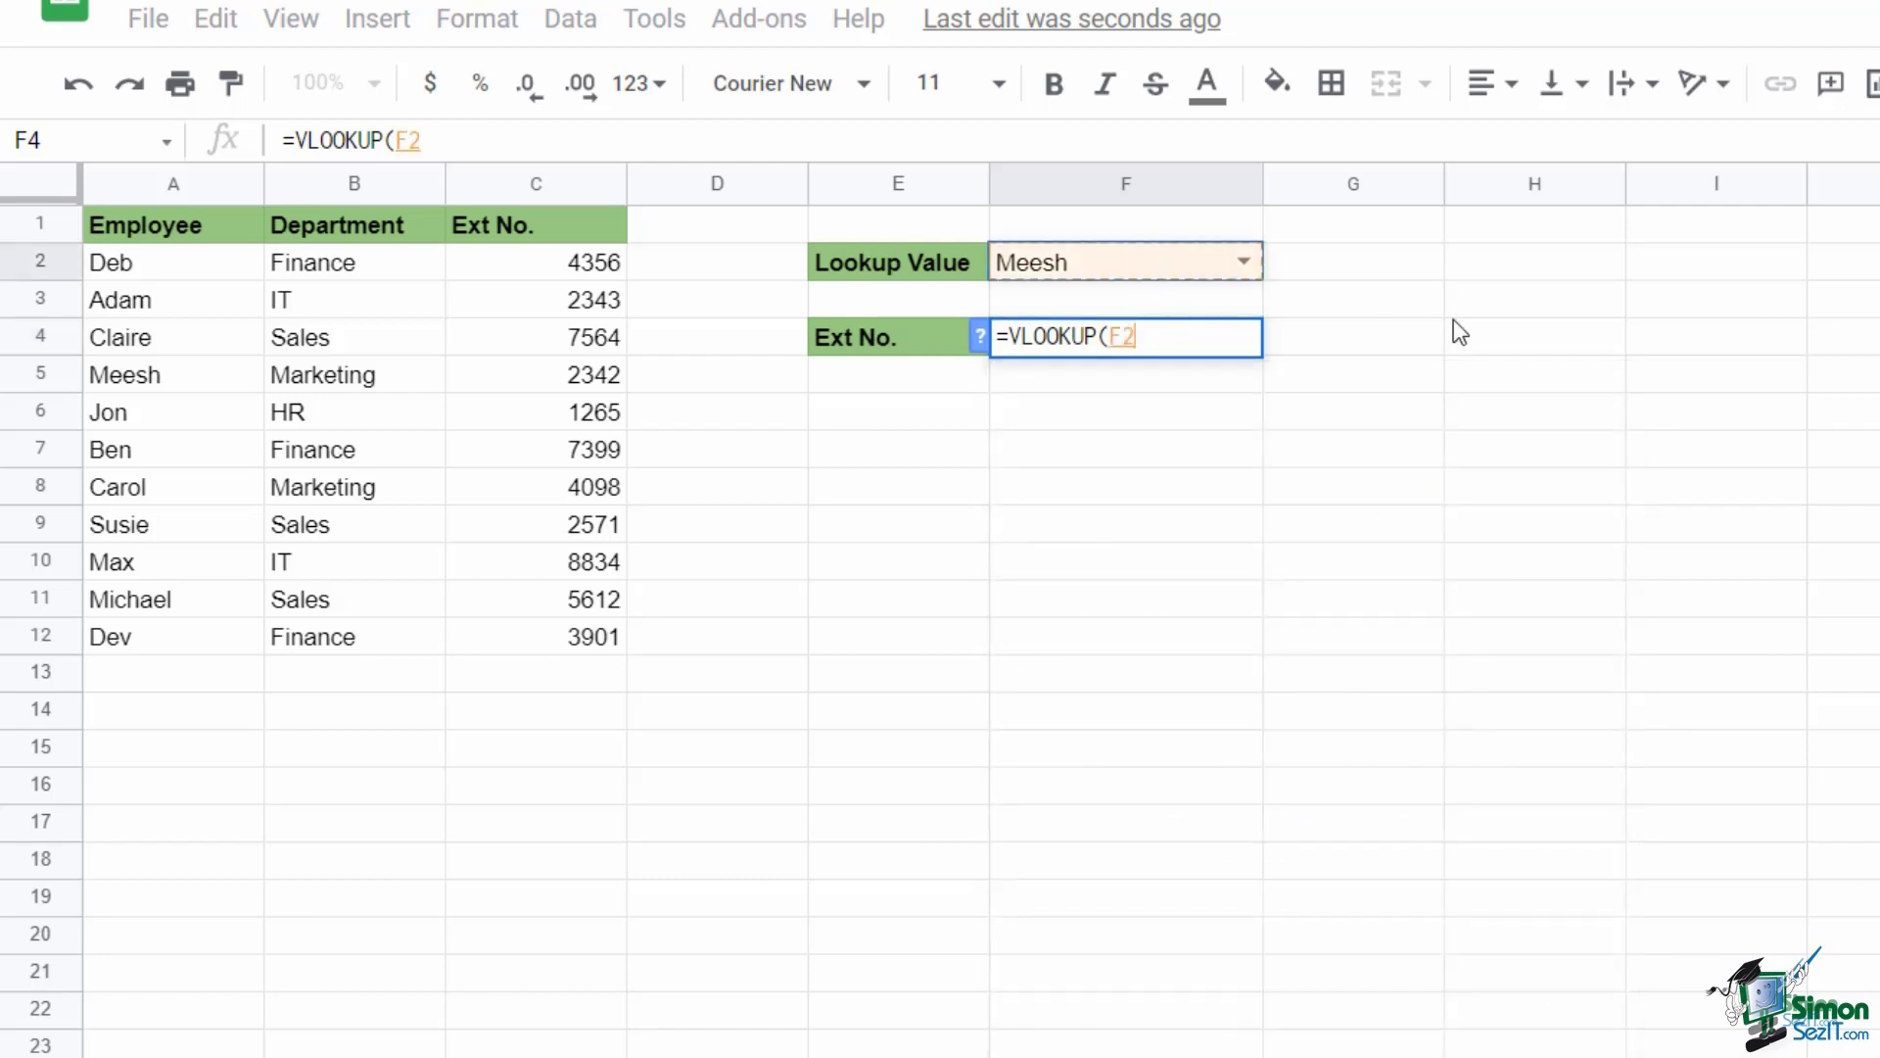
pyautogui.write(',')
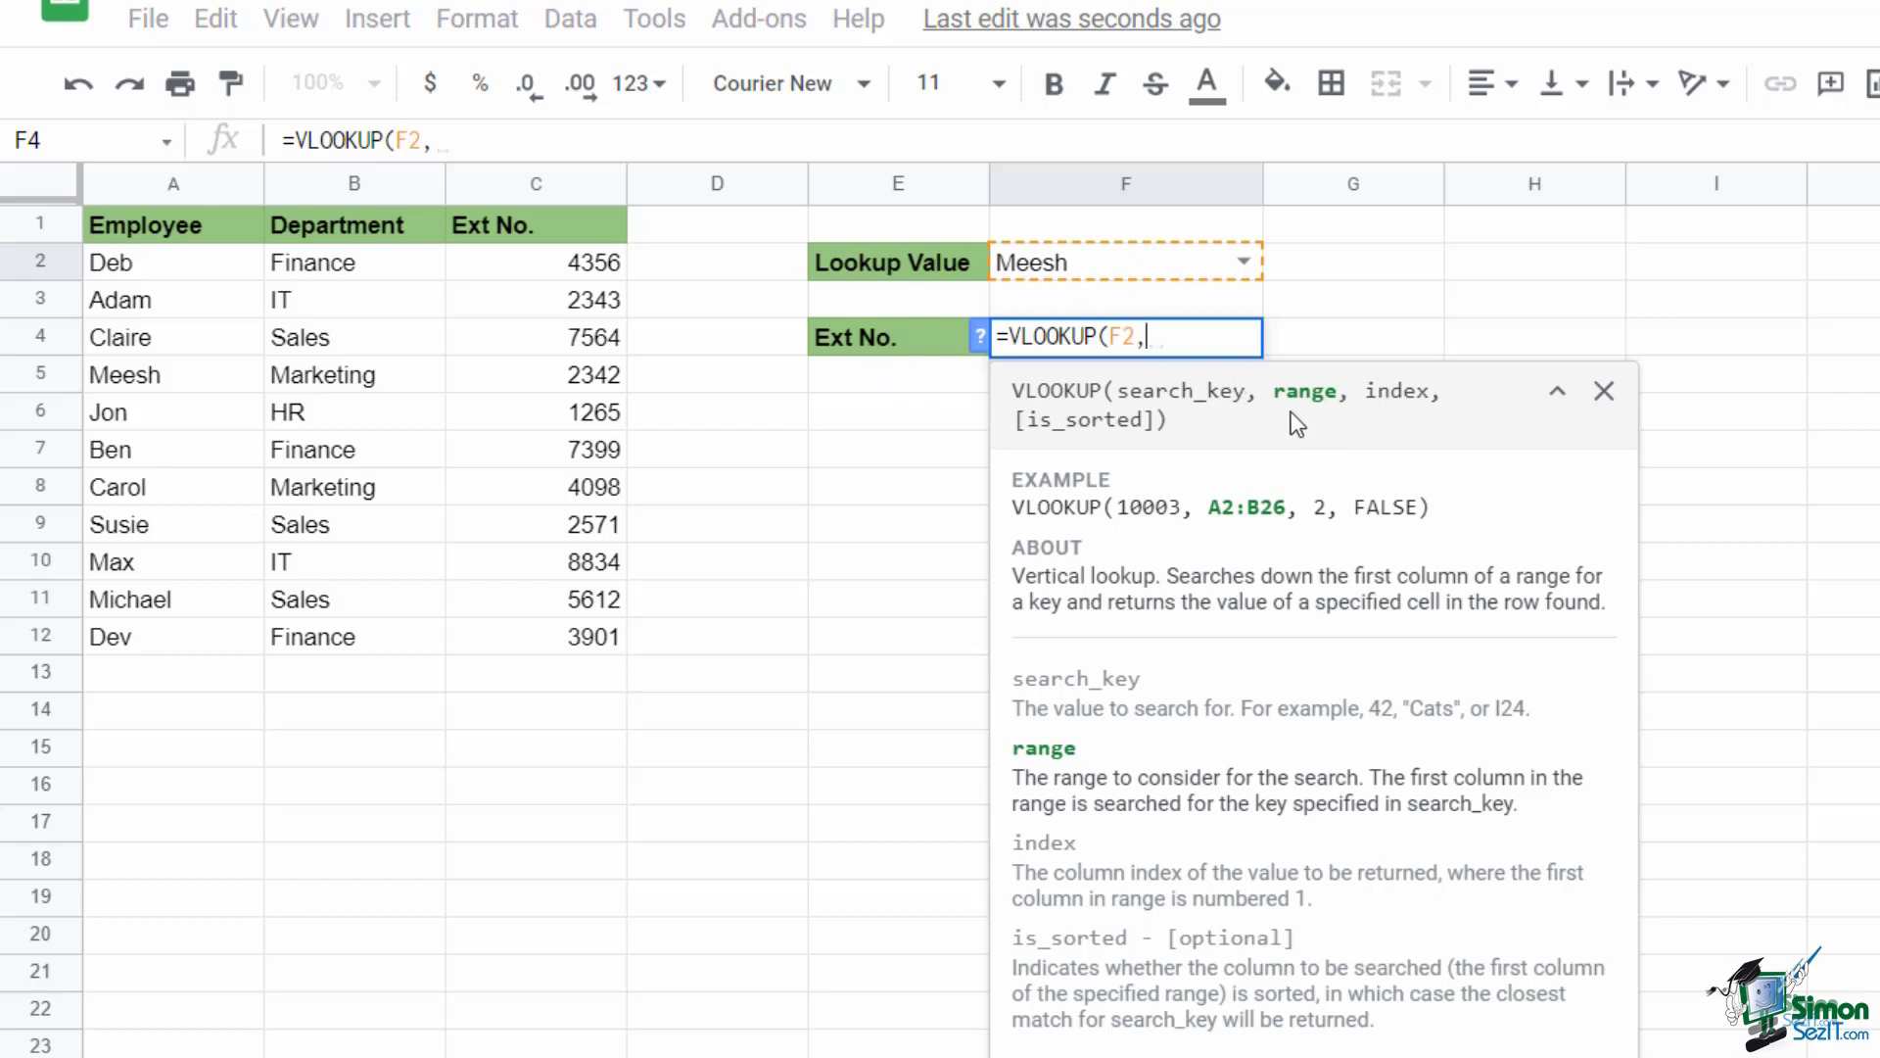
pyautogui.moveTo(125, 256); pyautogui.dragTo(496, 633)
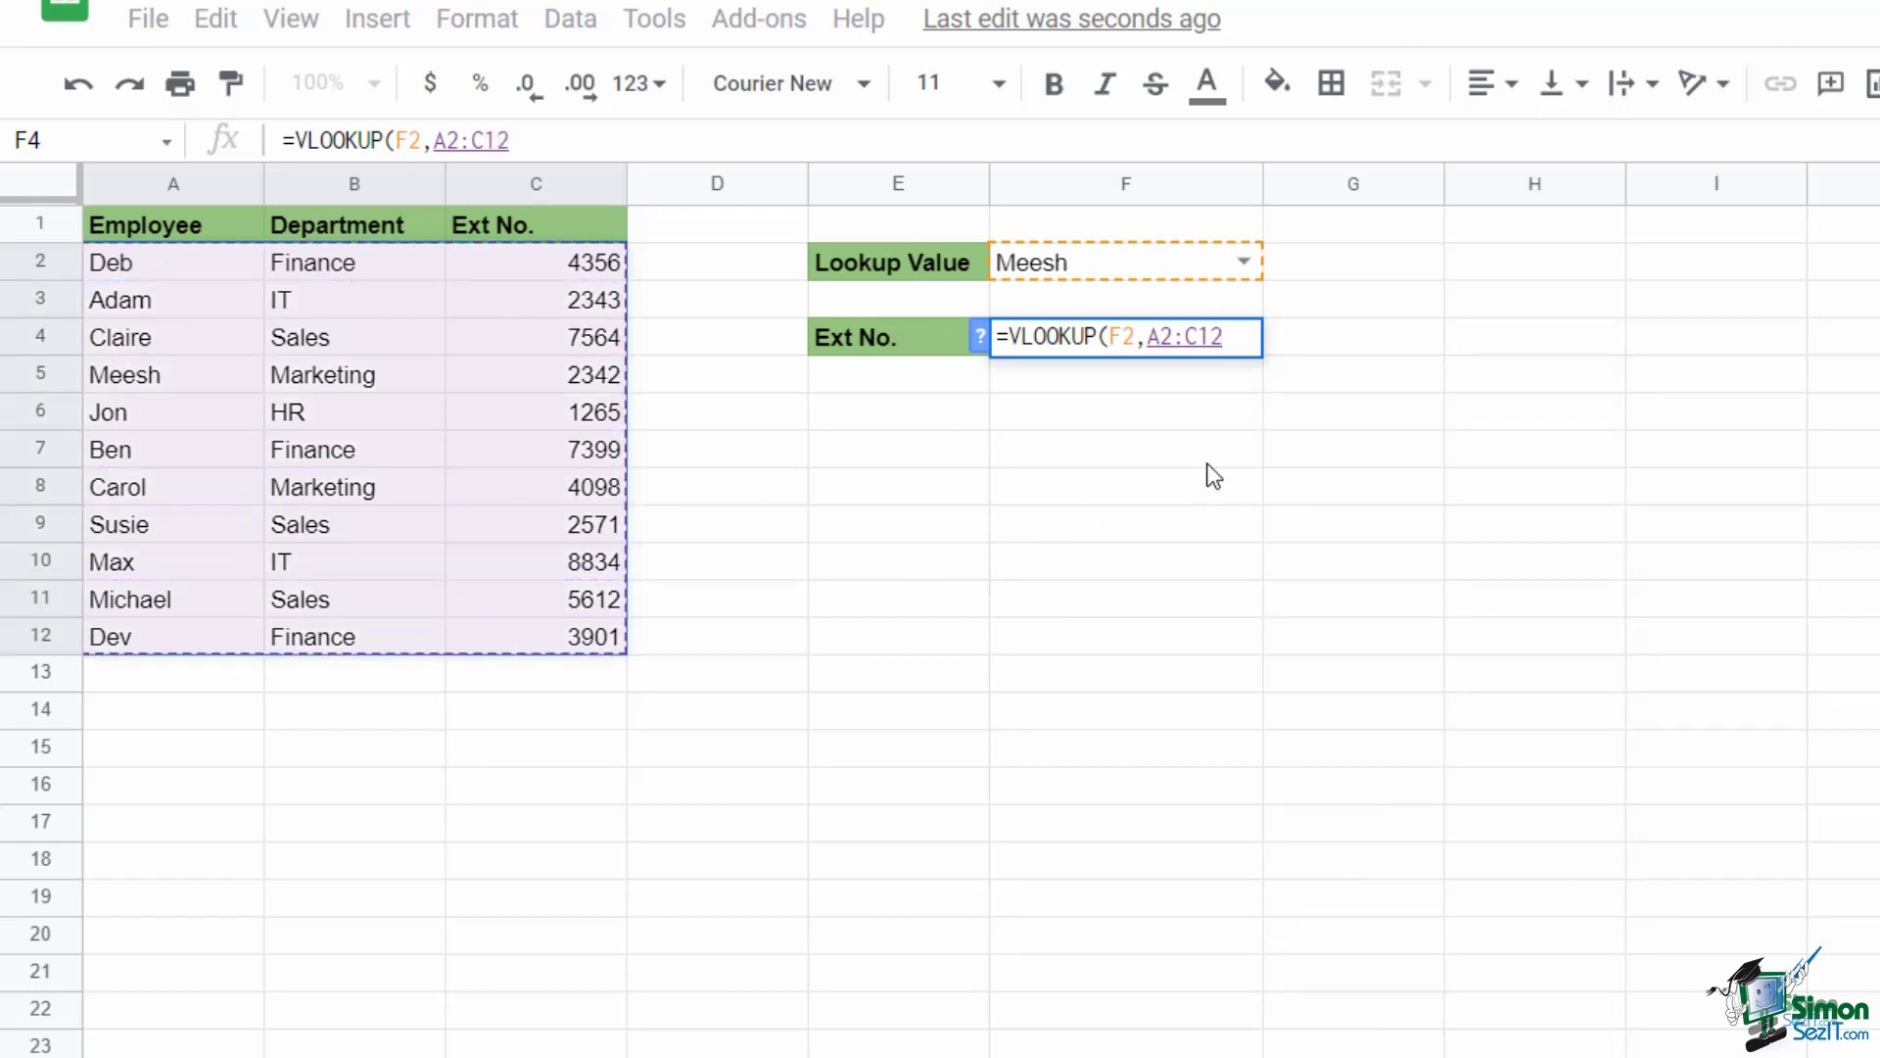
pyautogui.write(',')
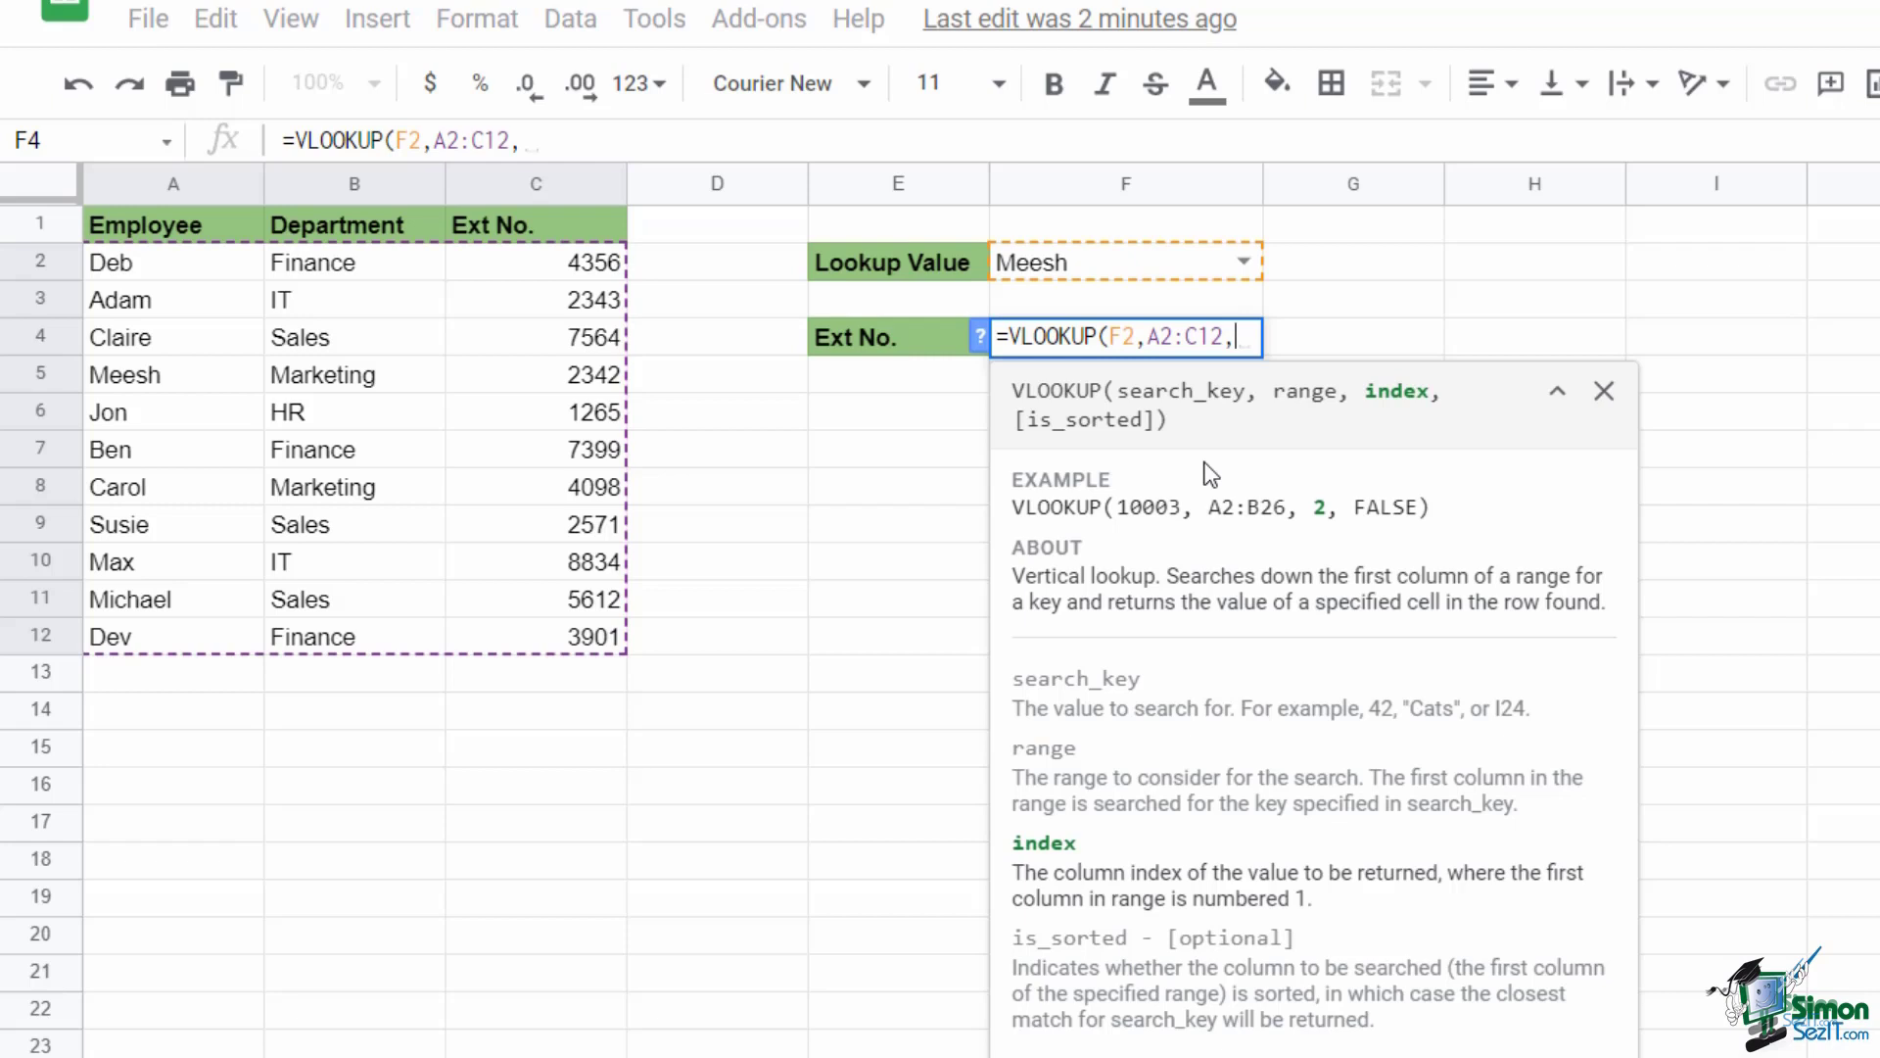
# Step: Complete the VLOOKUP formula in F4 with column index 3 and FALSE for an exact match
pyautogui.write('3')
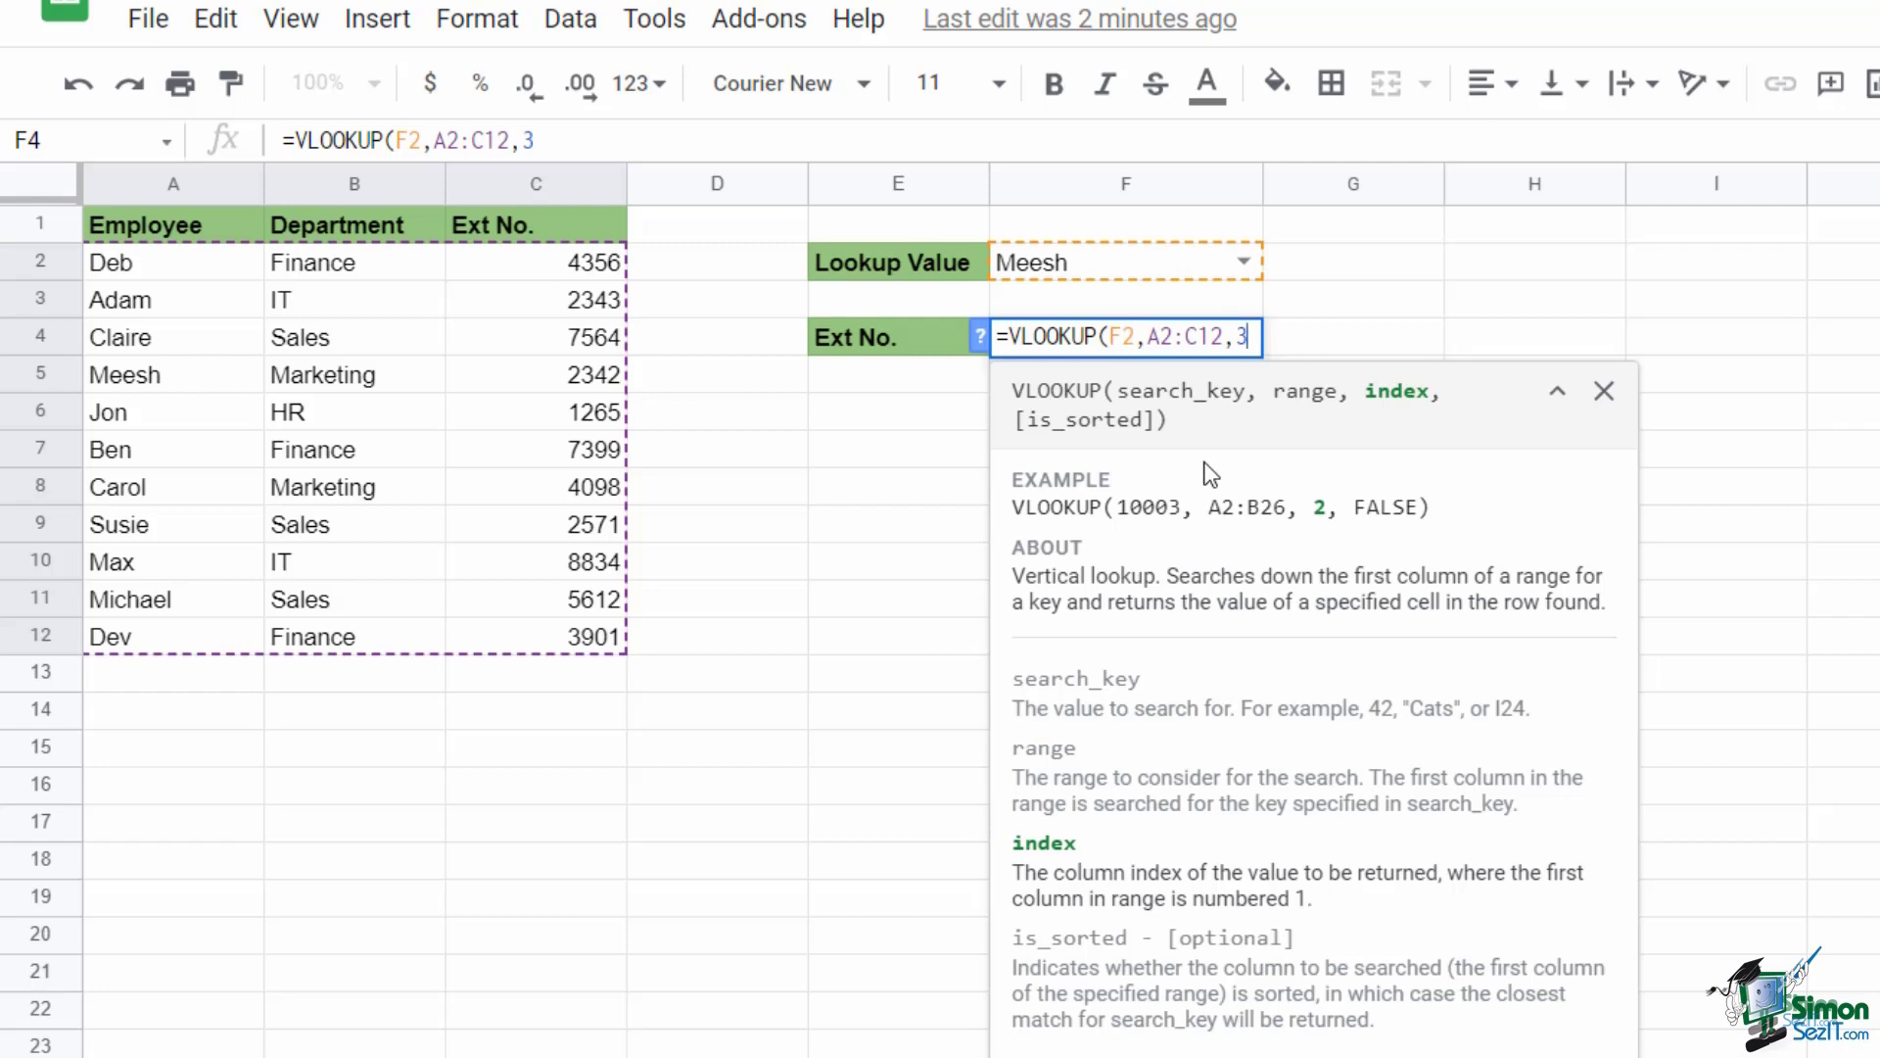
pyautogui.write(',')
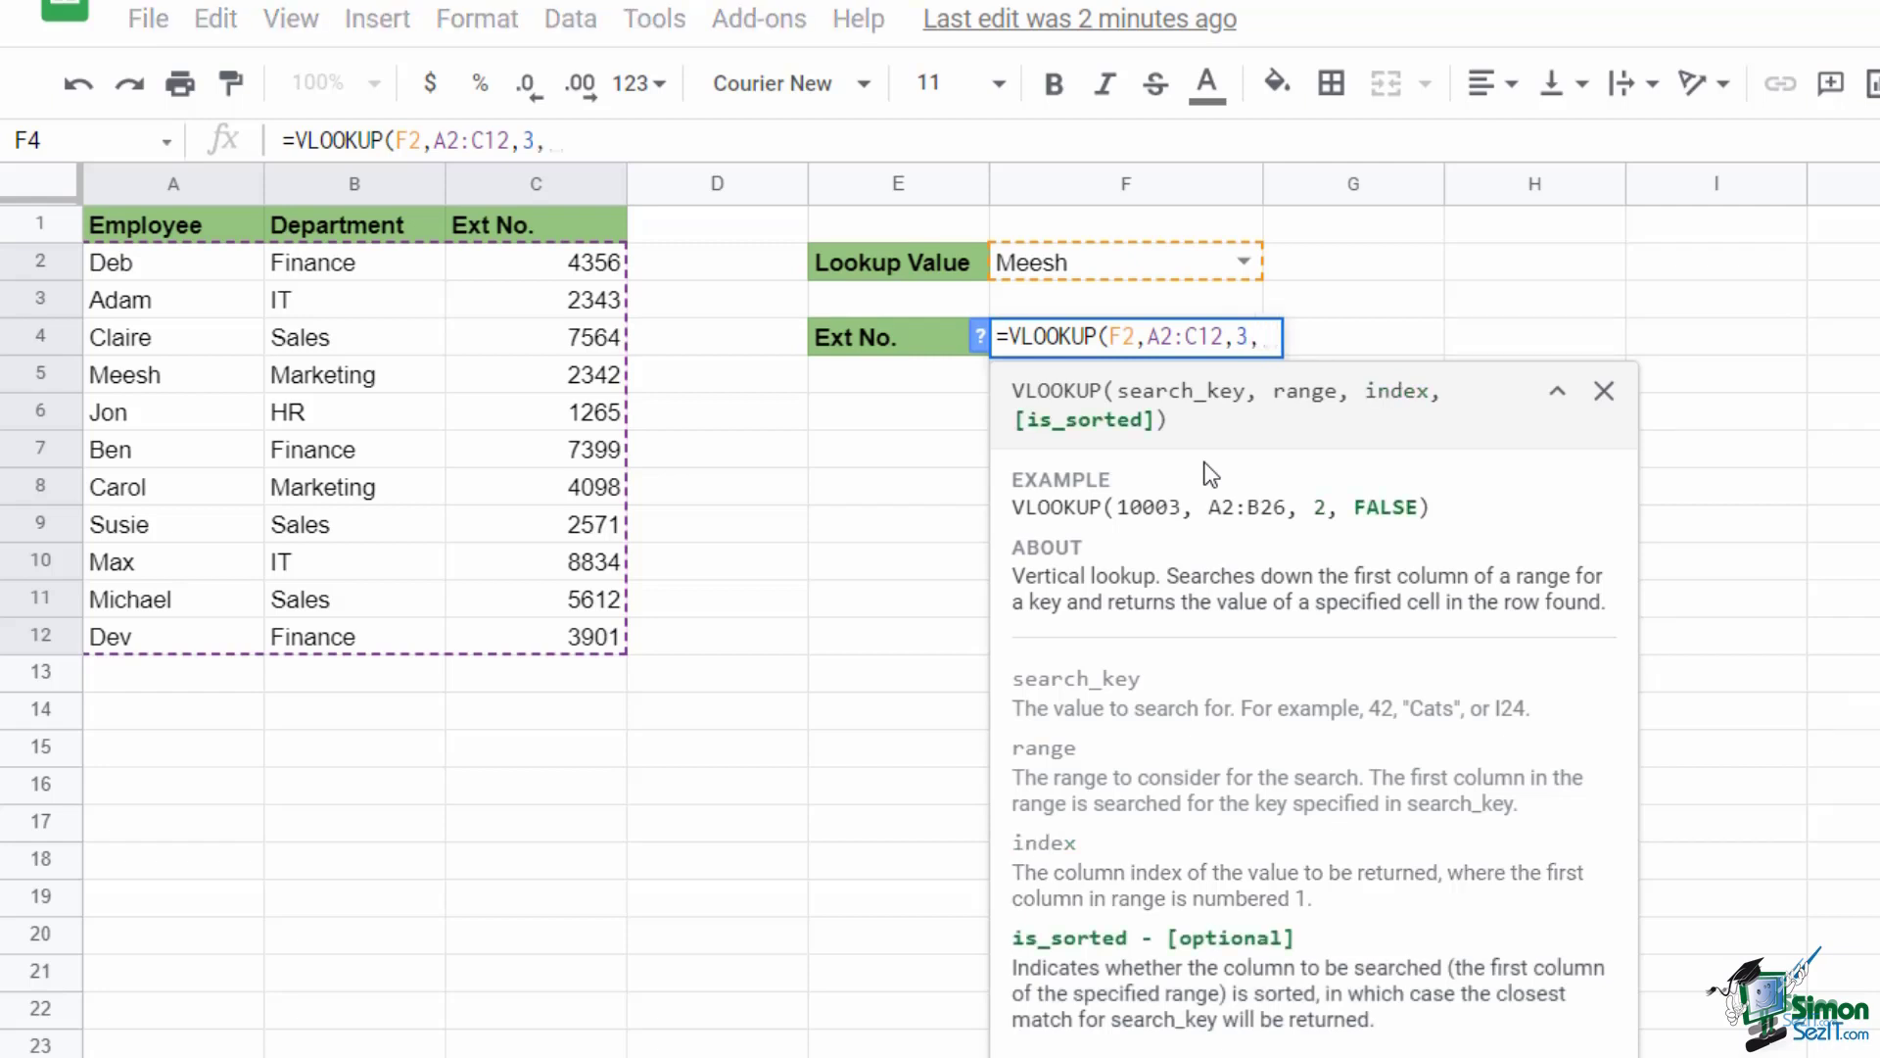
pyautogui.write('FALSE)')
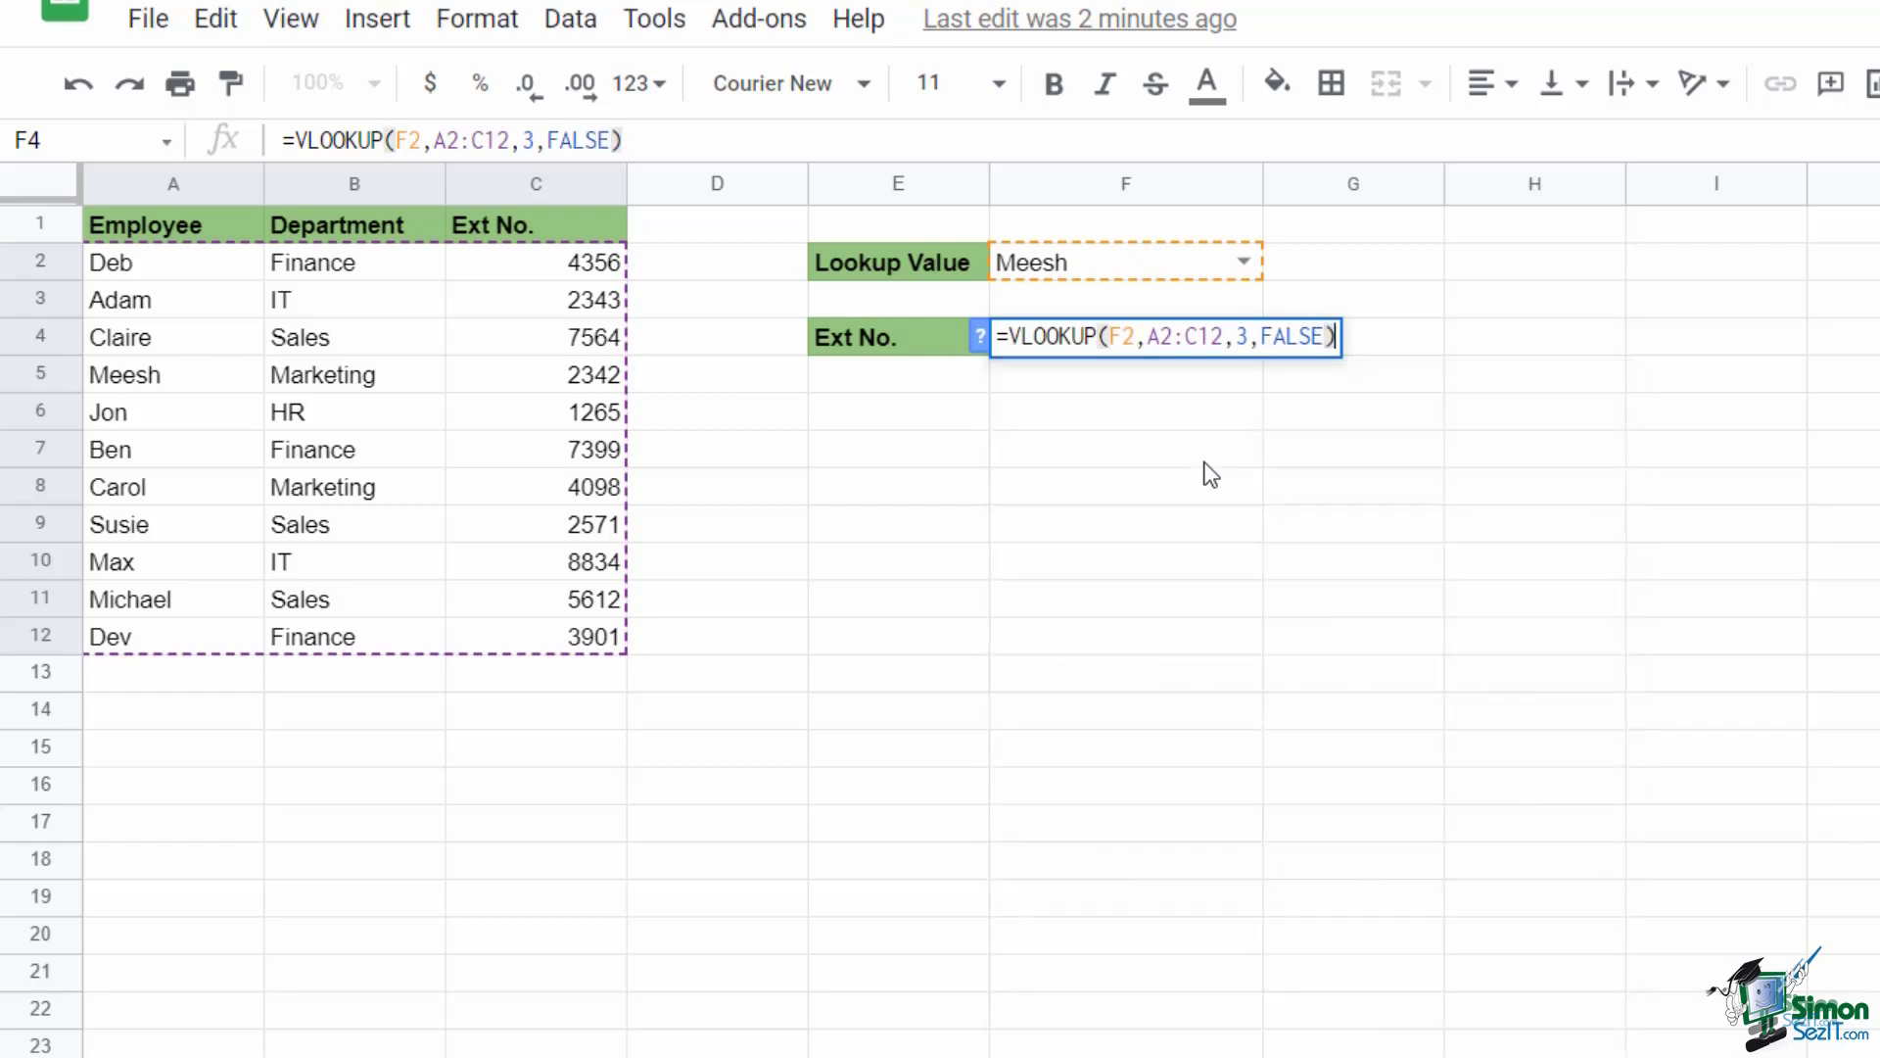
pyautogui.press('Return')
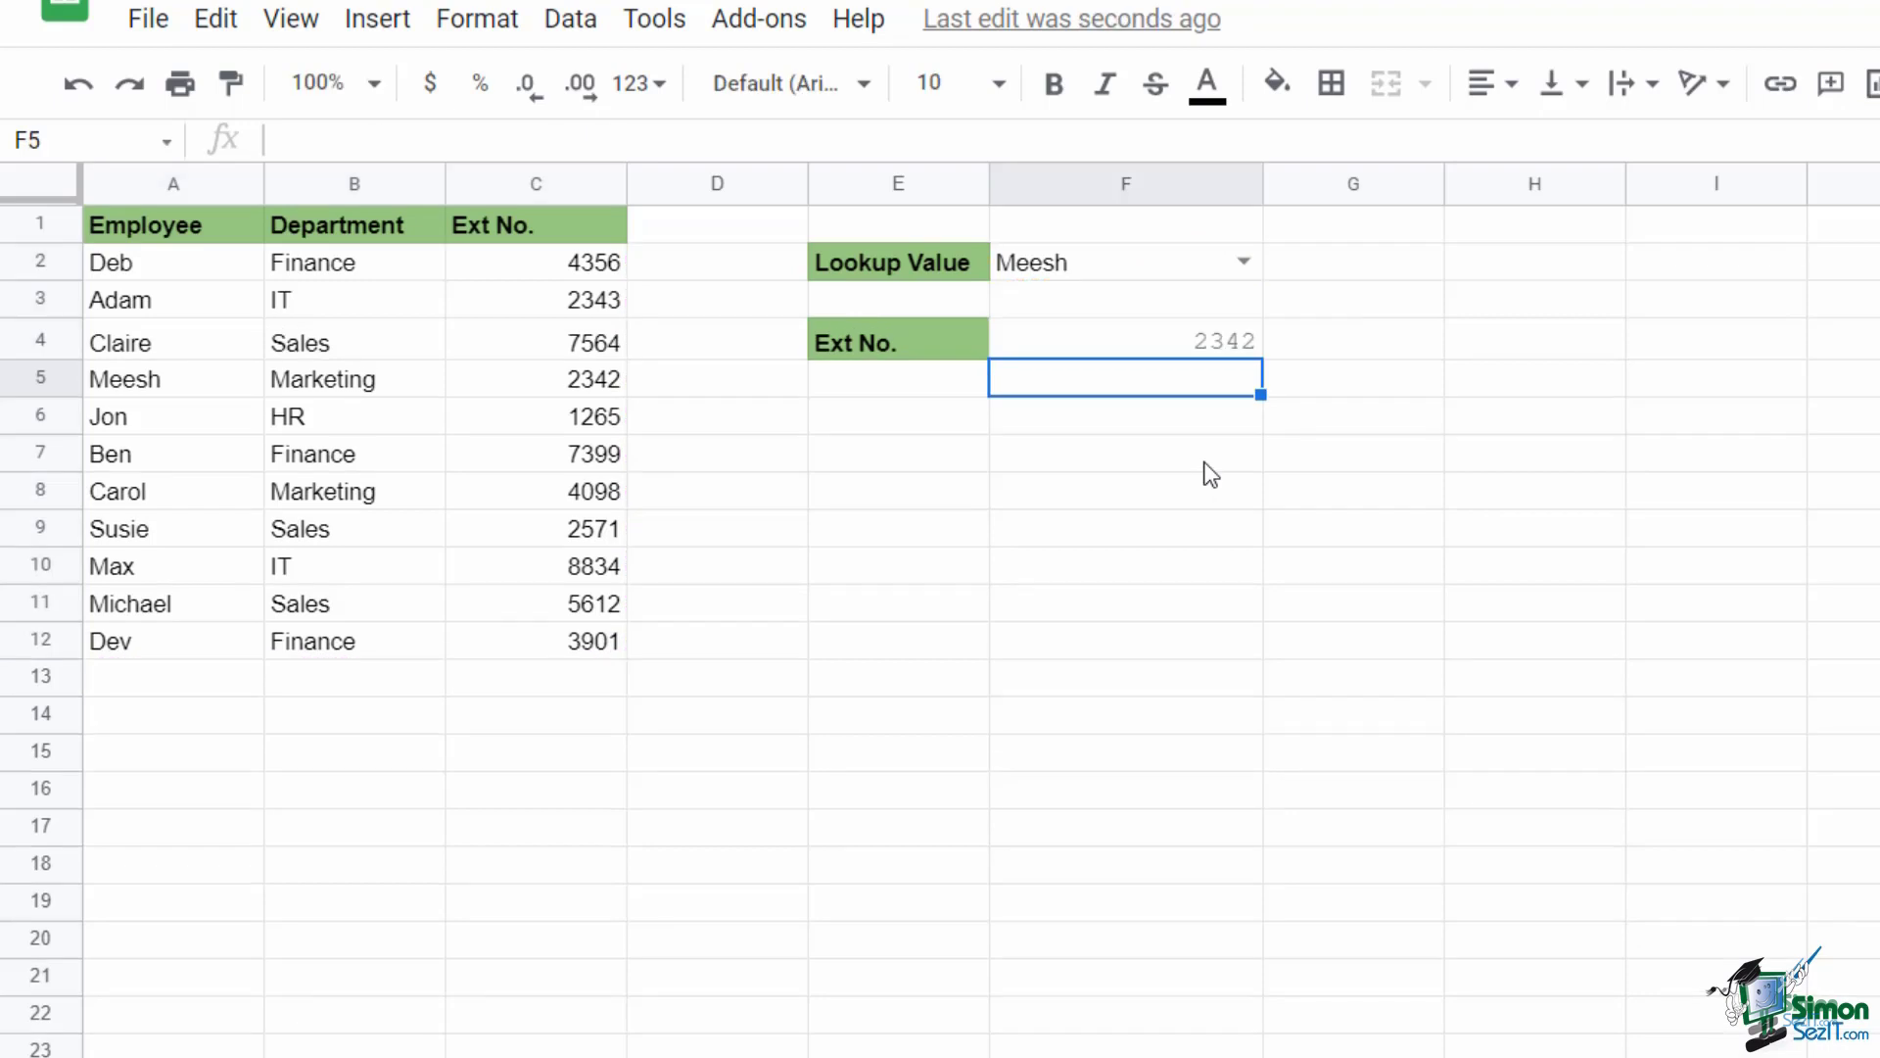
# Step: Set the lookup value in F2 to the employee listed in A7 and check the result against C7
pyautogui.click(1243, 263)
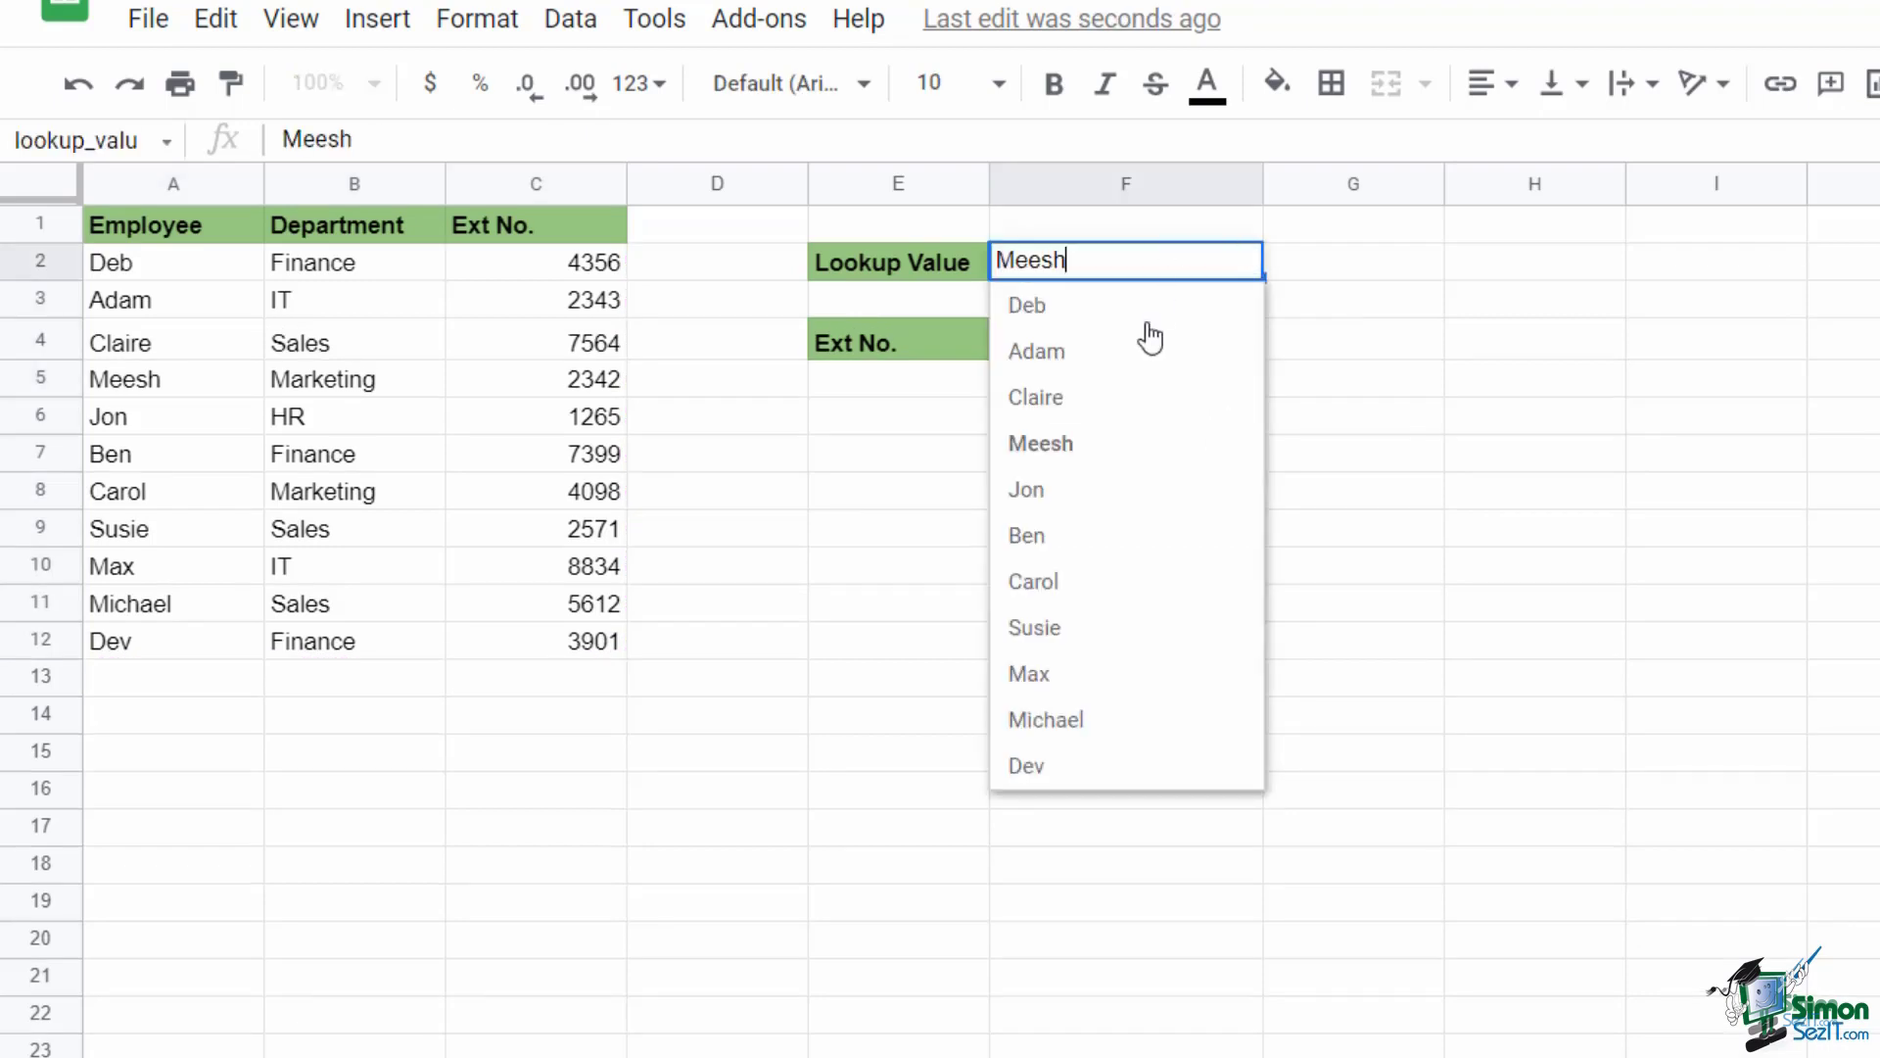
pyautogui.click(1097, 535)
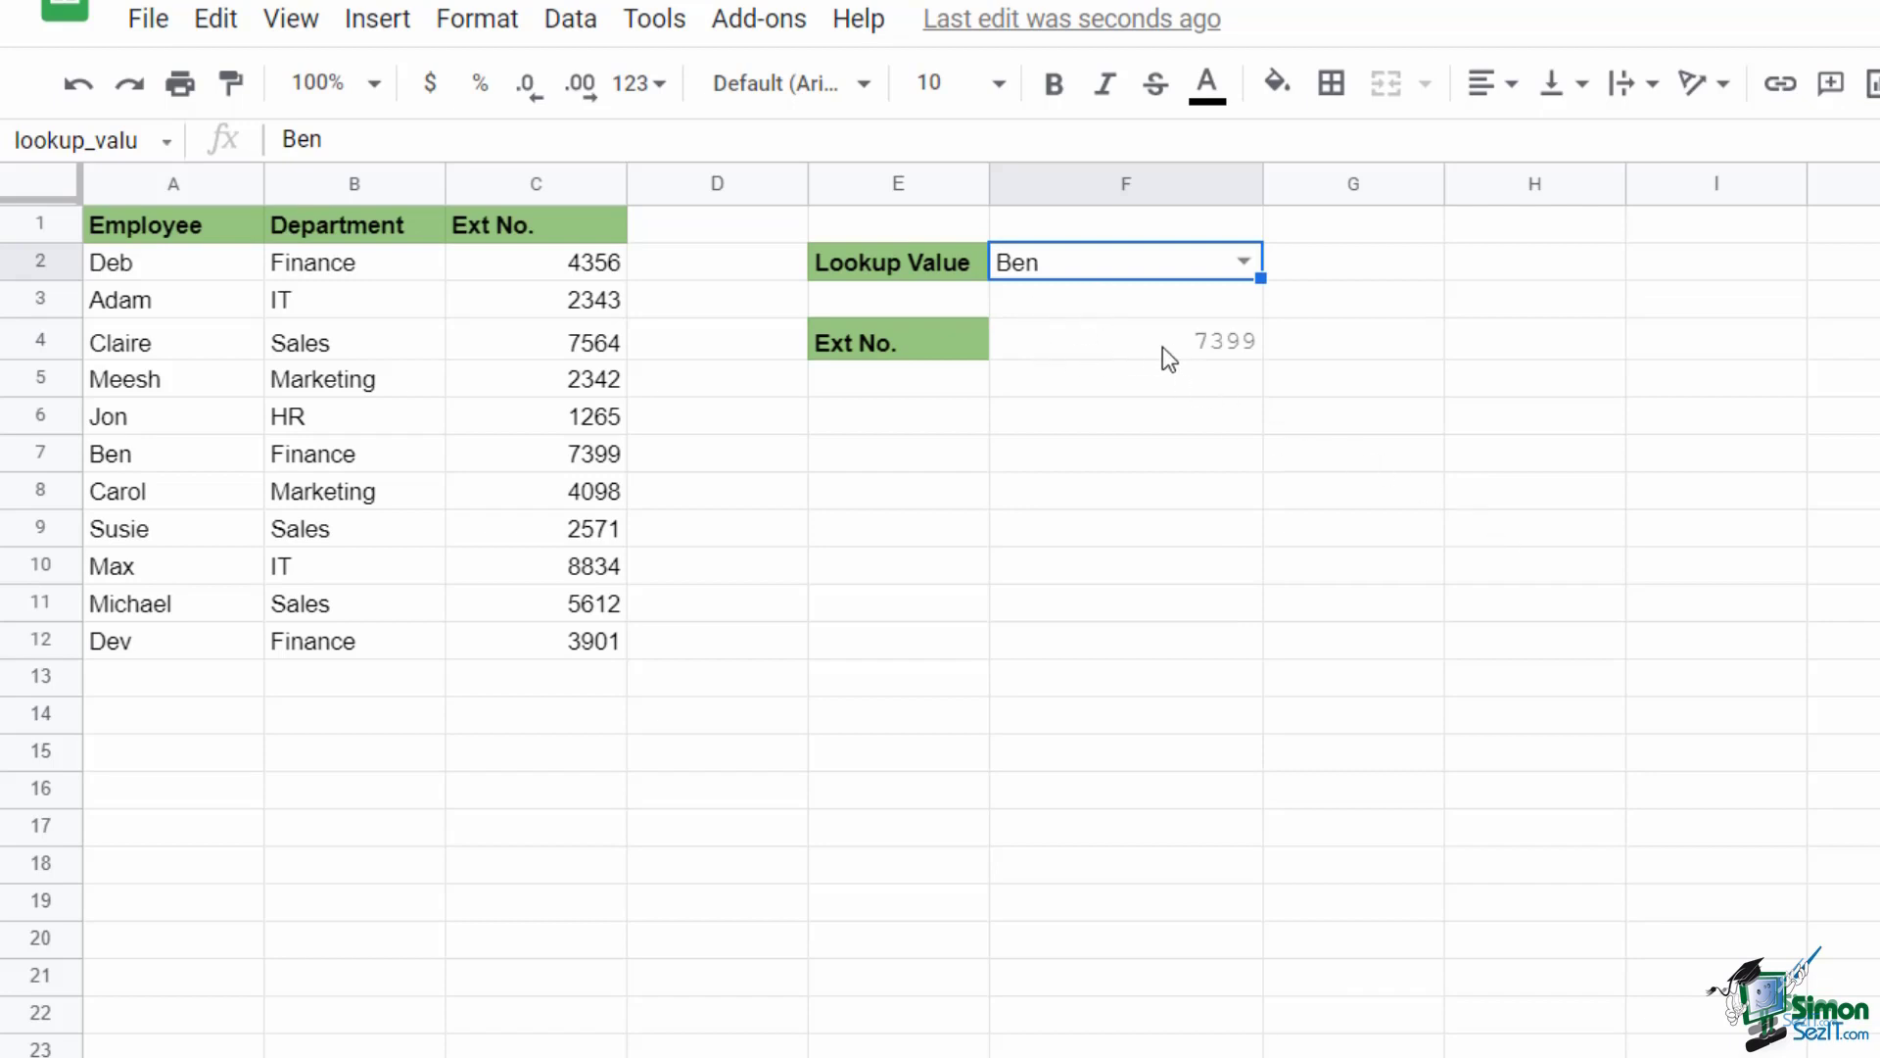
pyautogui.click(581, 460)
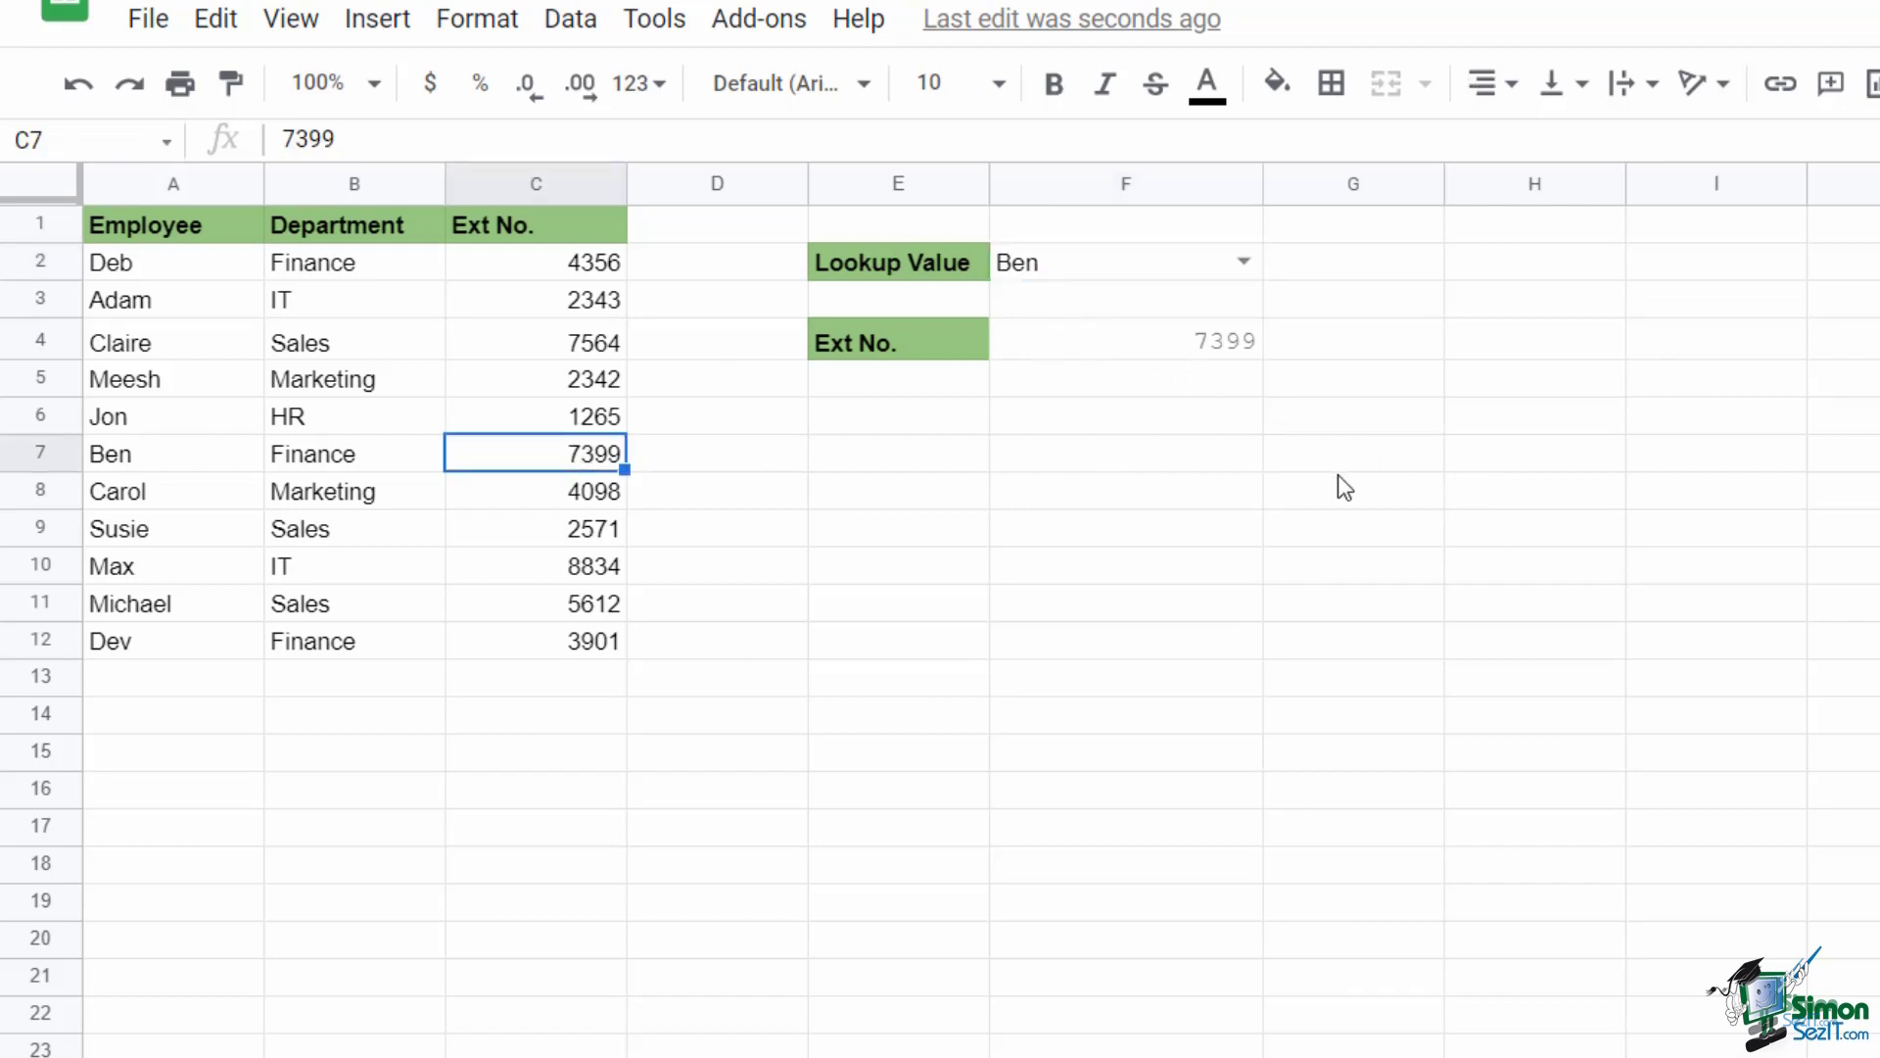
# Step: Clear F4 and start a QUERY formula there with A2:C12 as the data range
pyautogui.click(1161, 348)
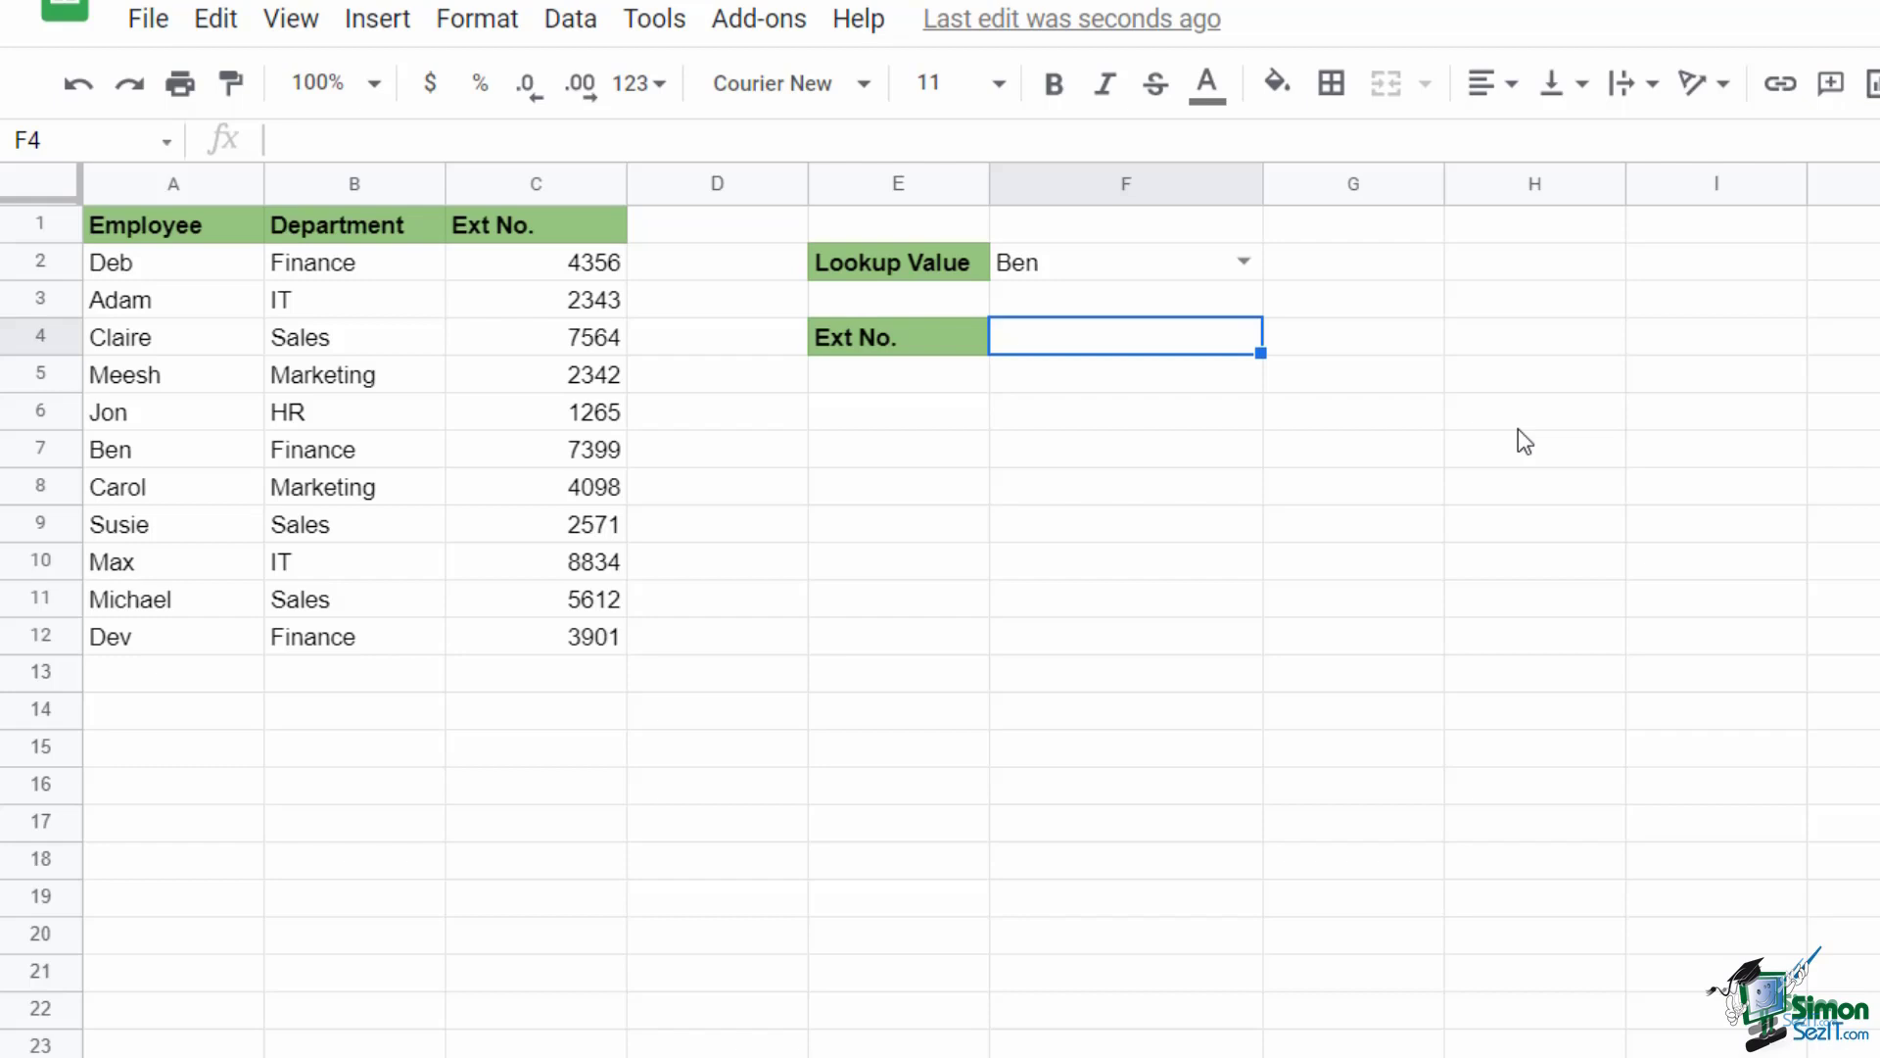
pyautogui.write('=QUERY')
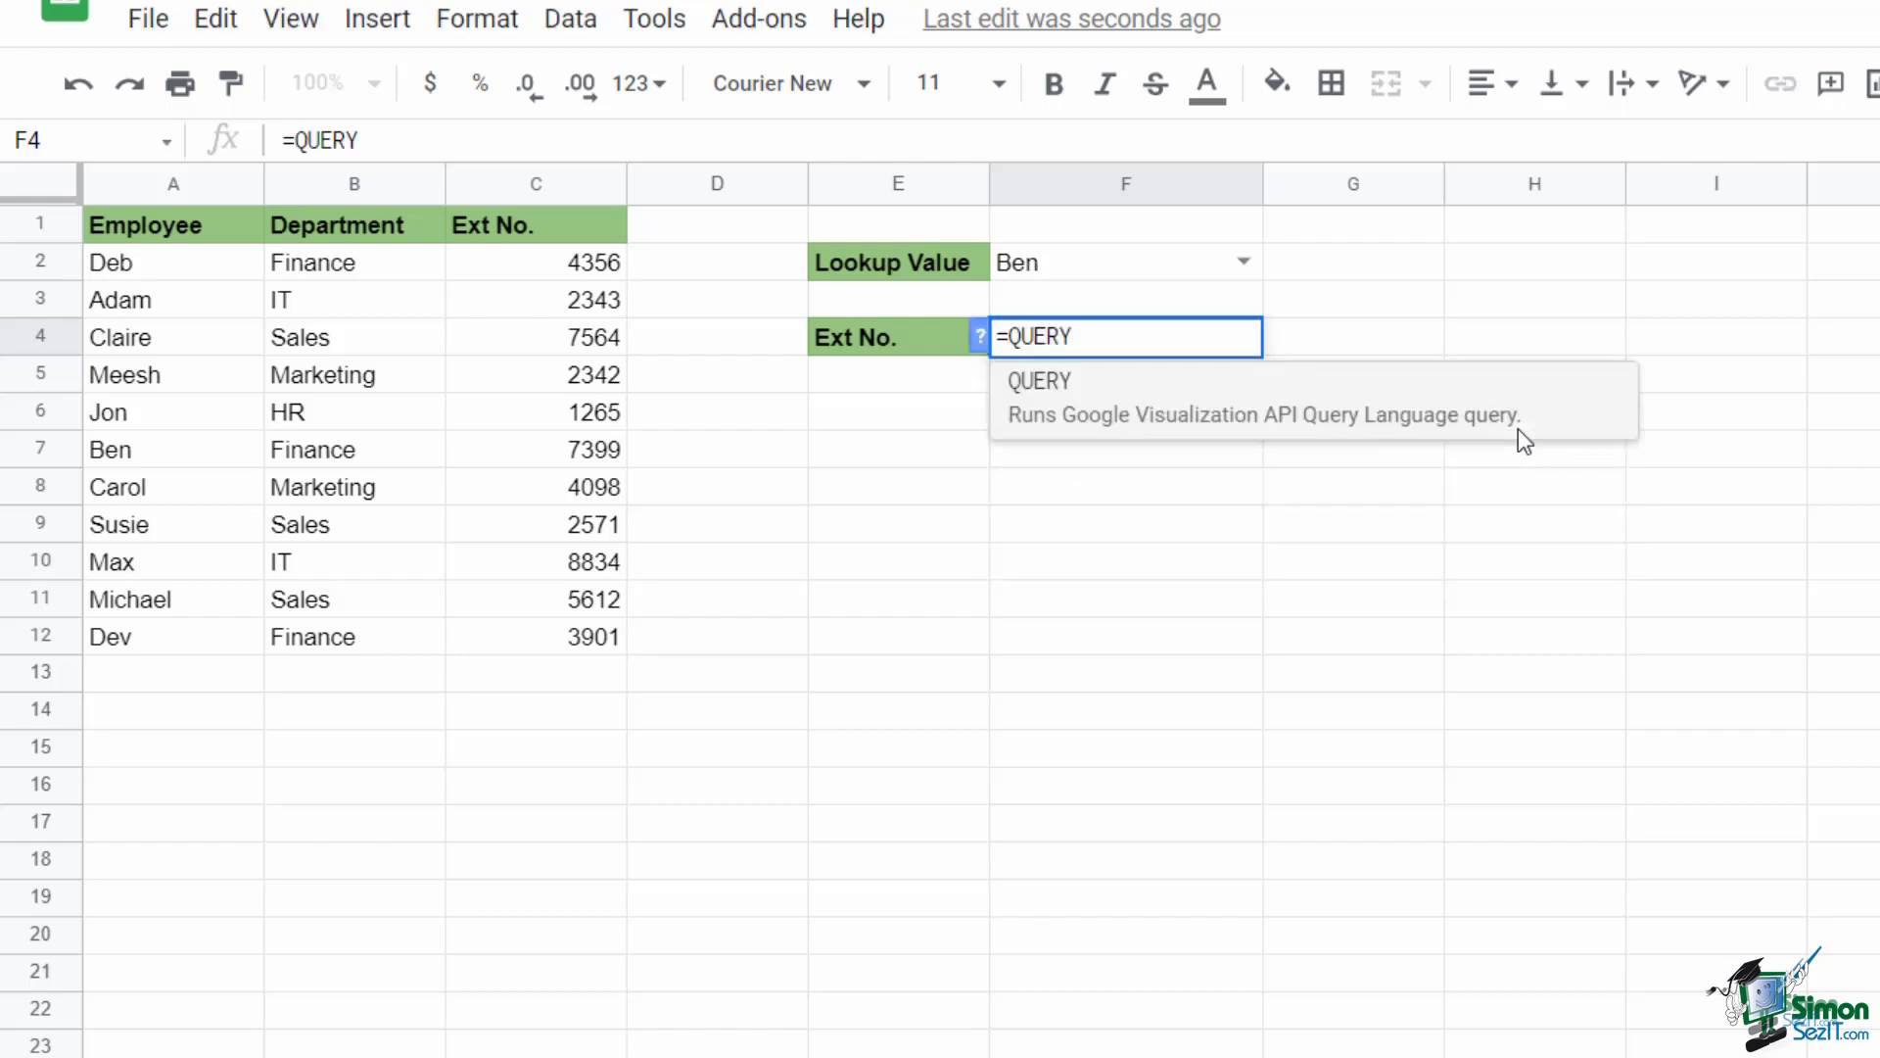
pyautogui.write('(')
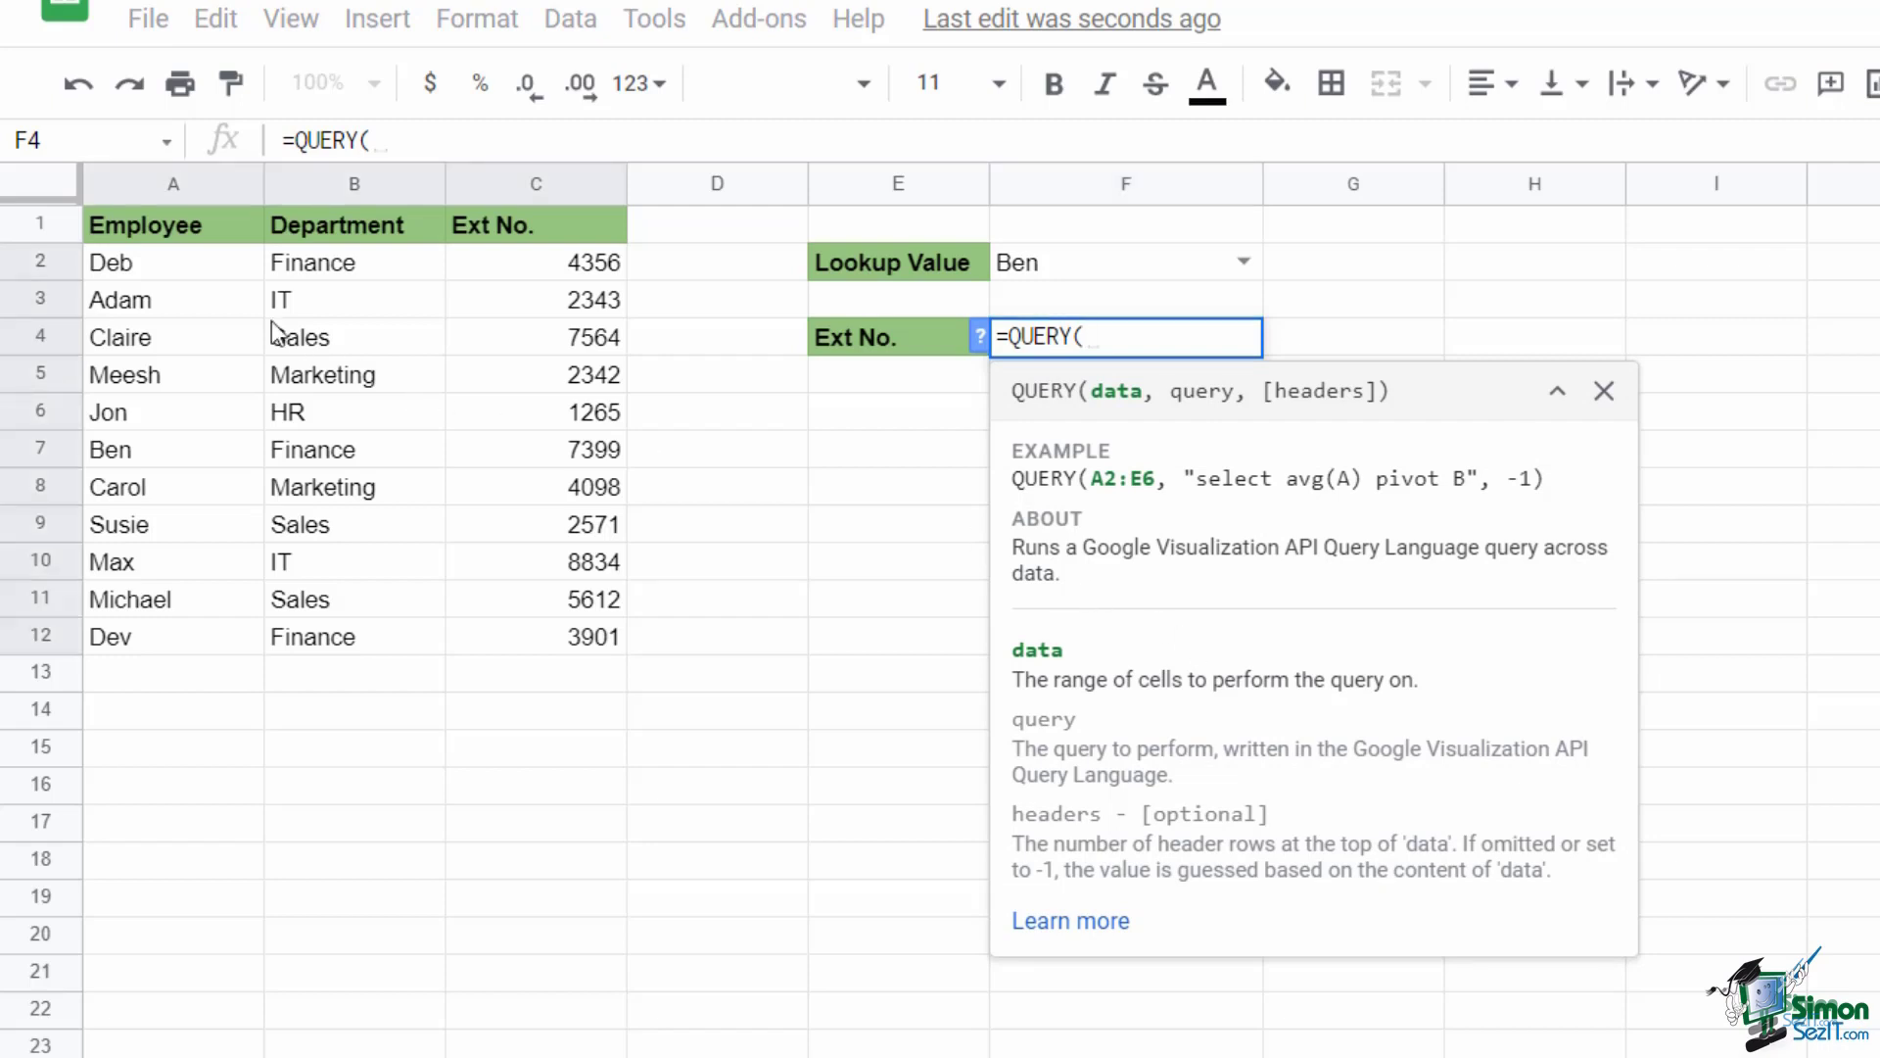
pyautogui.moveTo(123, 253); pyautogui.dragTo(546, 632)
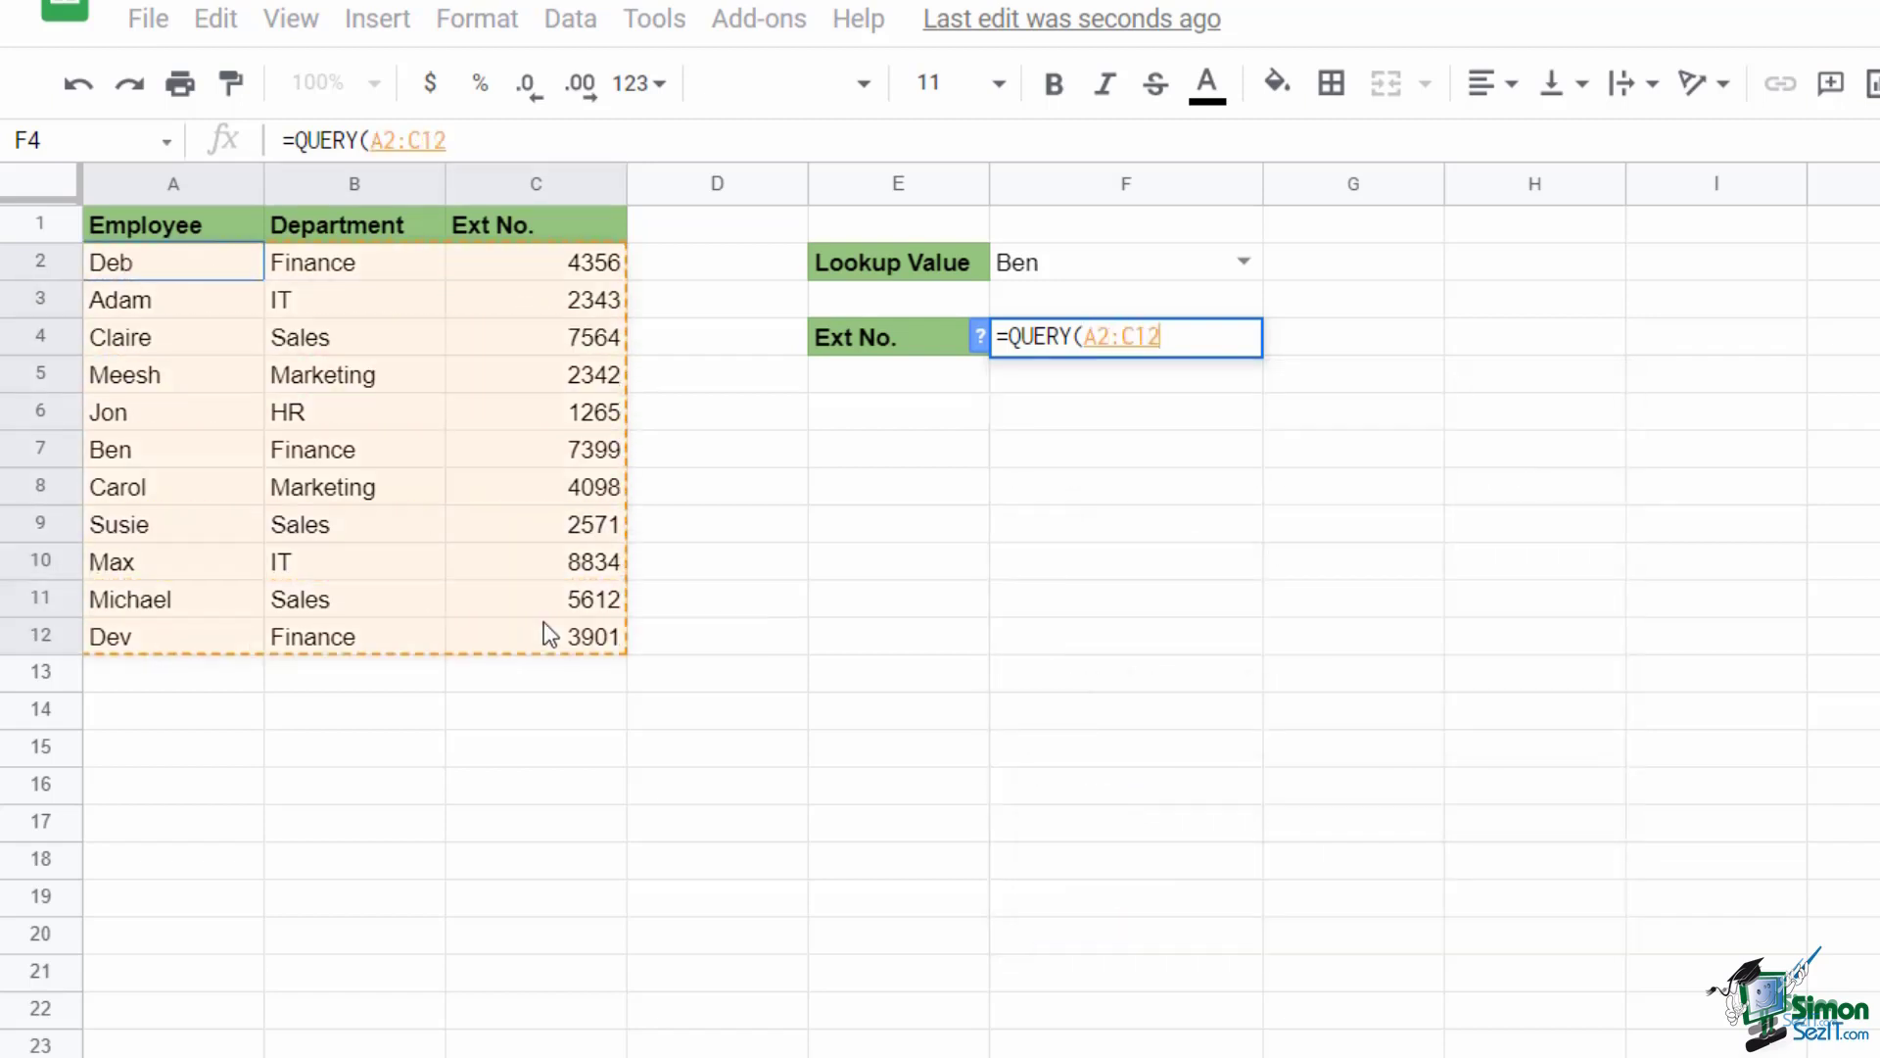
pyautogui.write(',')
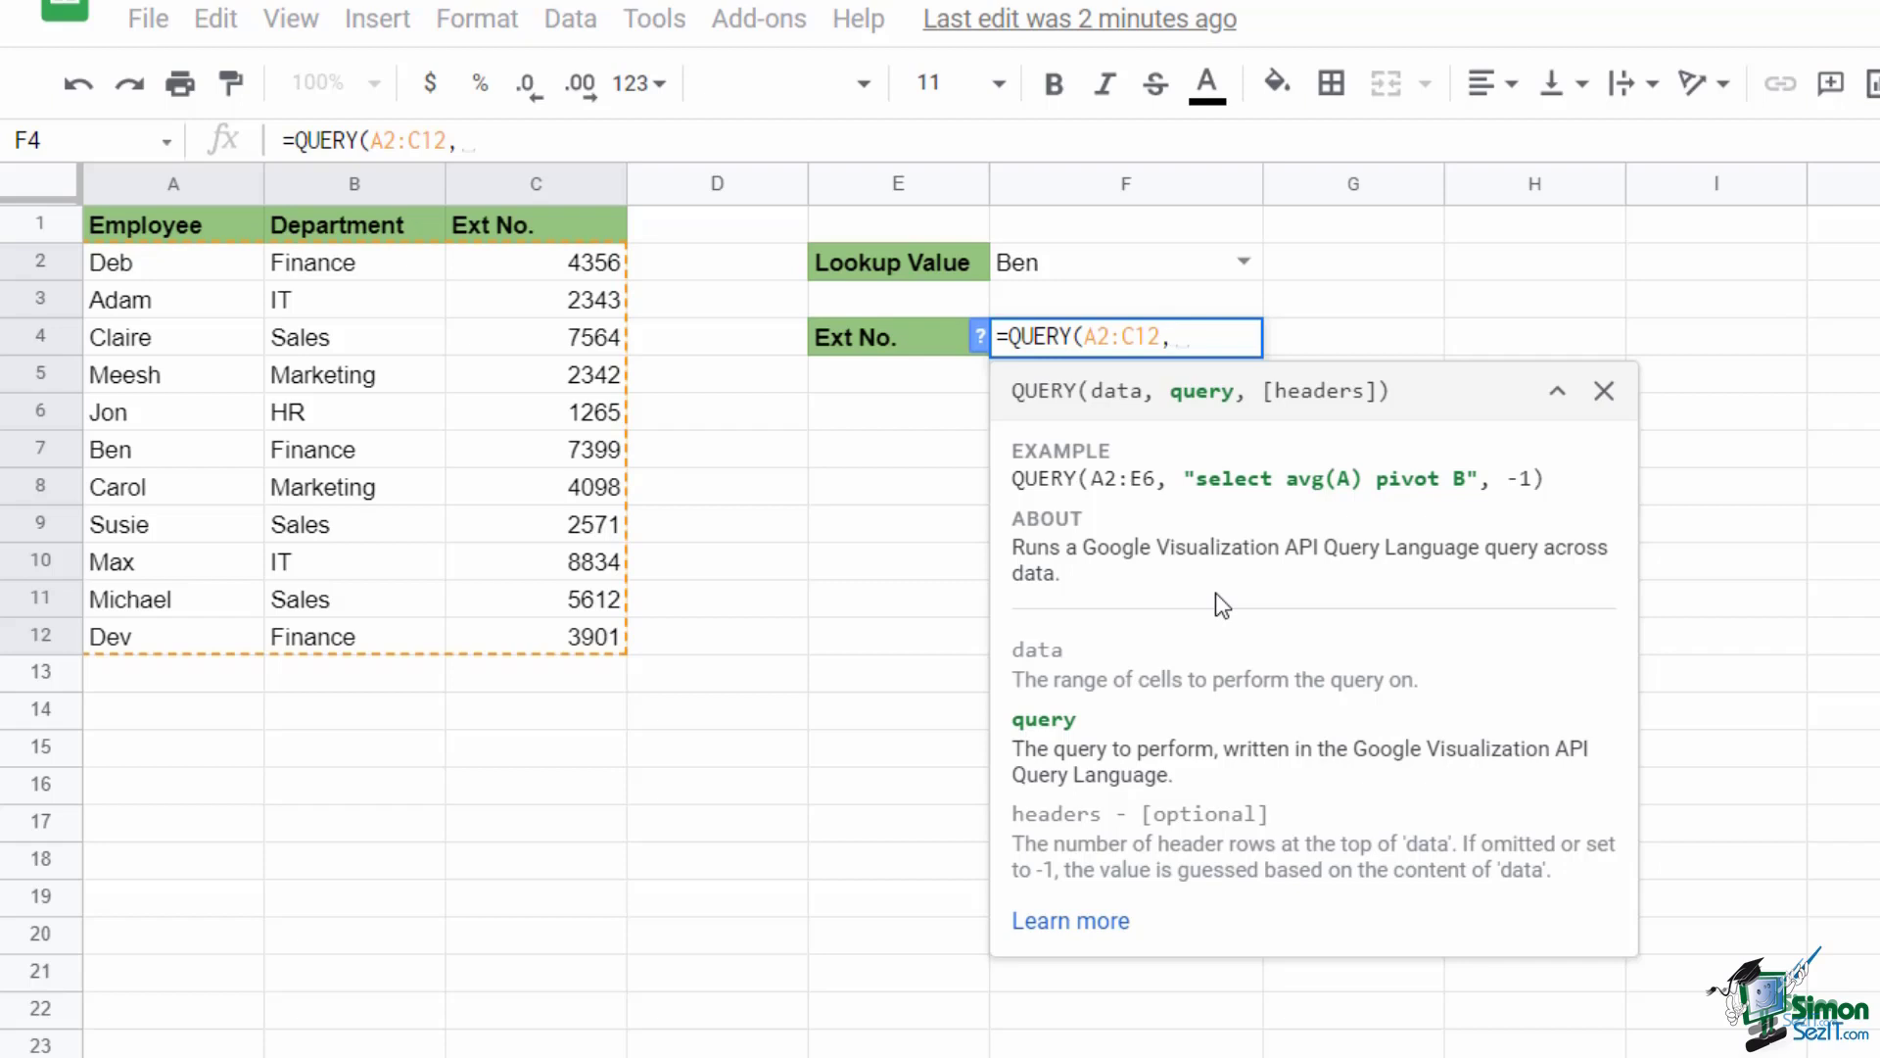
# Step: Add the query text "select C where A='" as the second argument of the QUERY formula in F4
pyautogui.write('"')
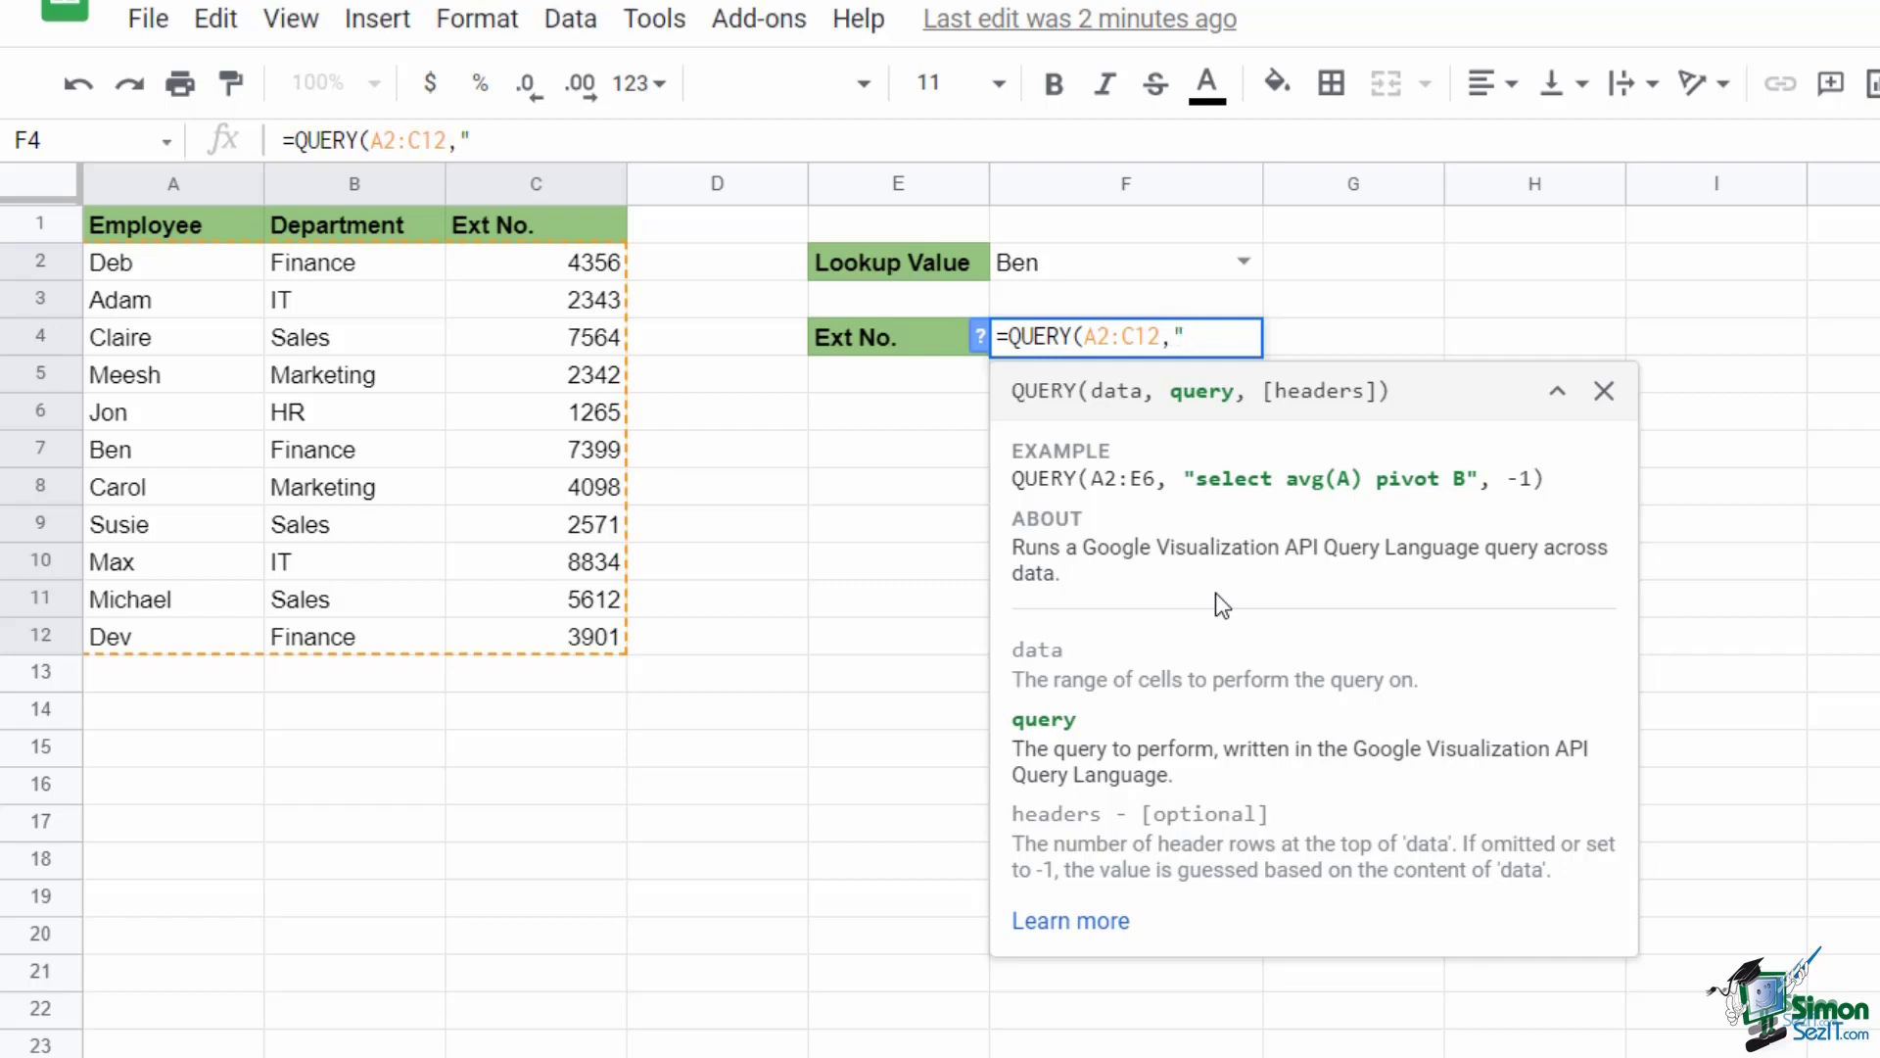
pyautogui.write('select')
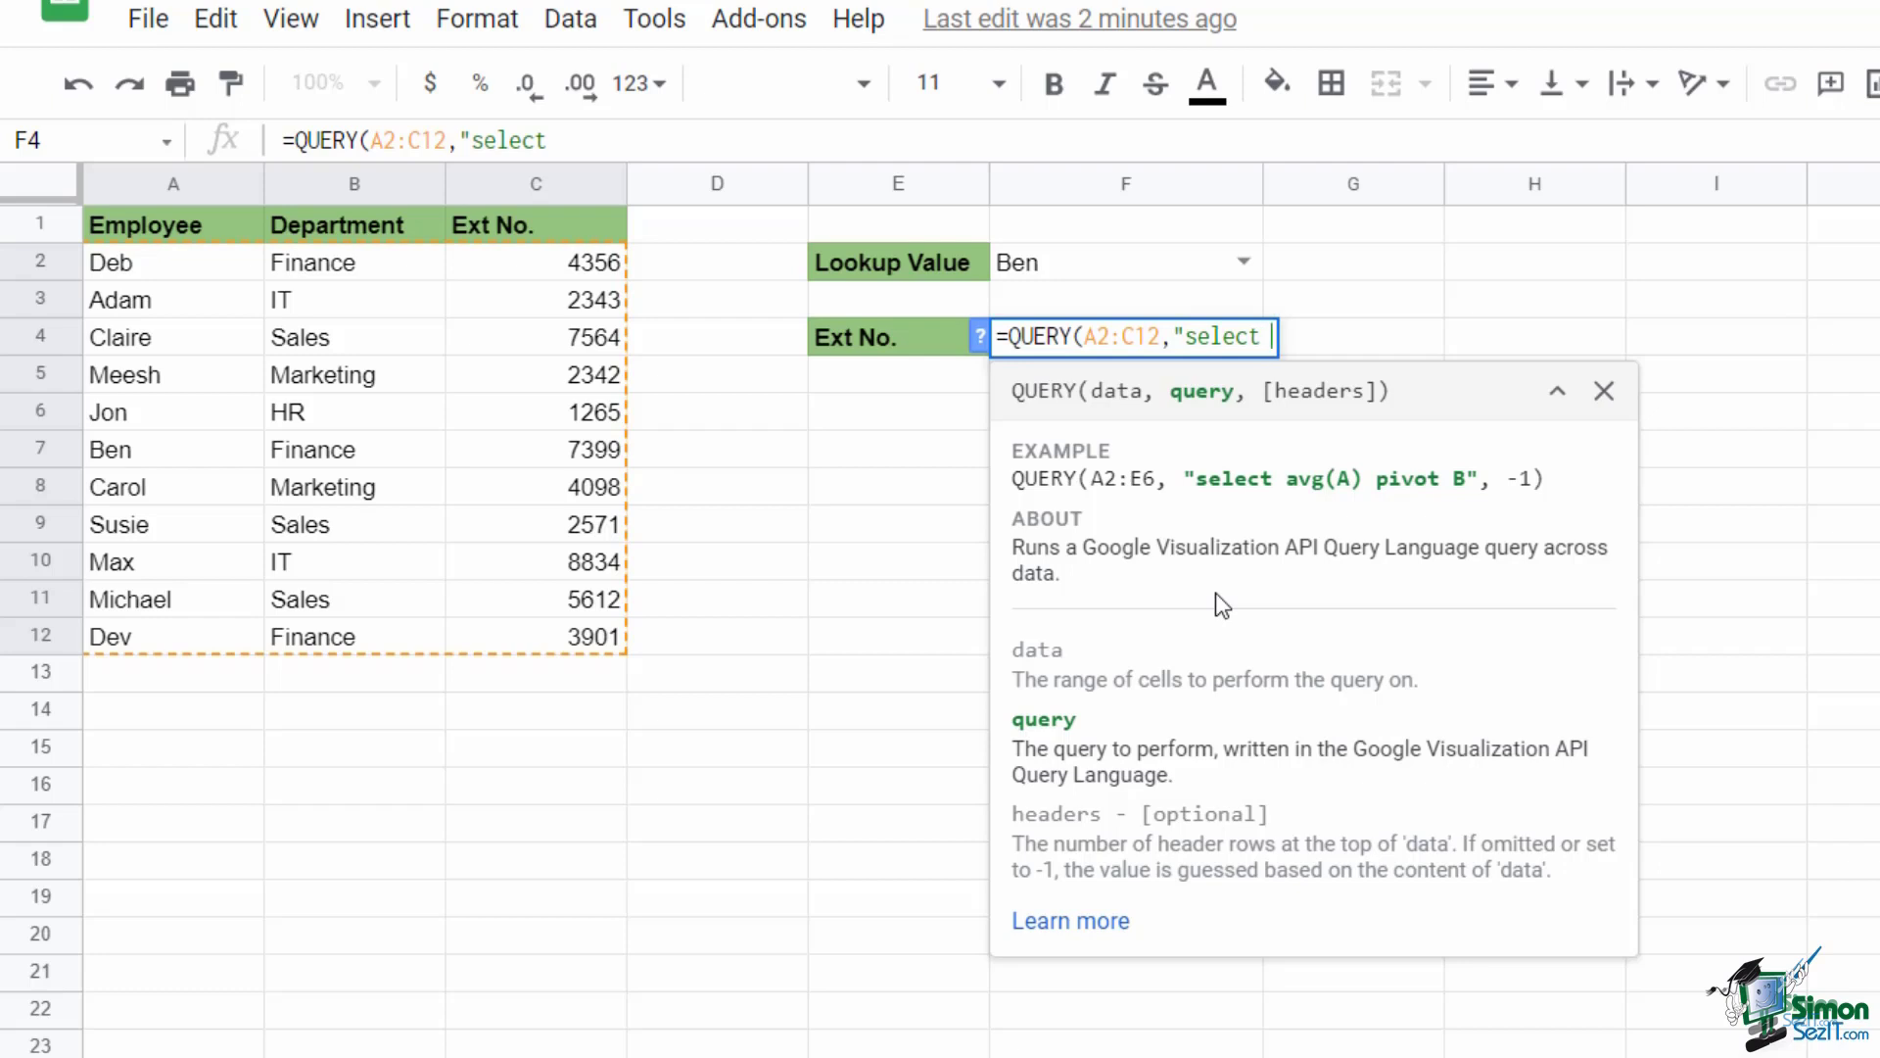
pyautogui.write(' C where')
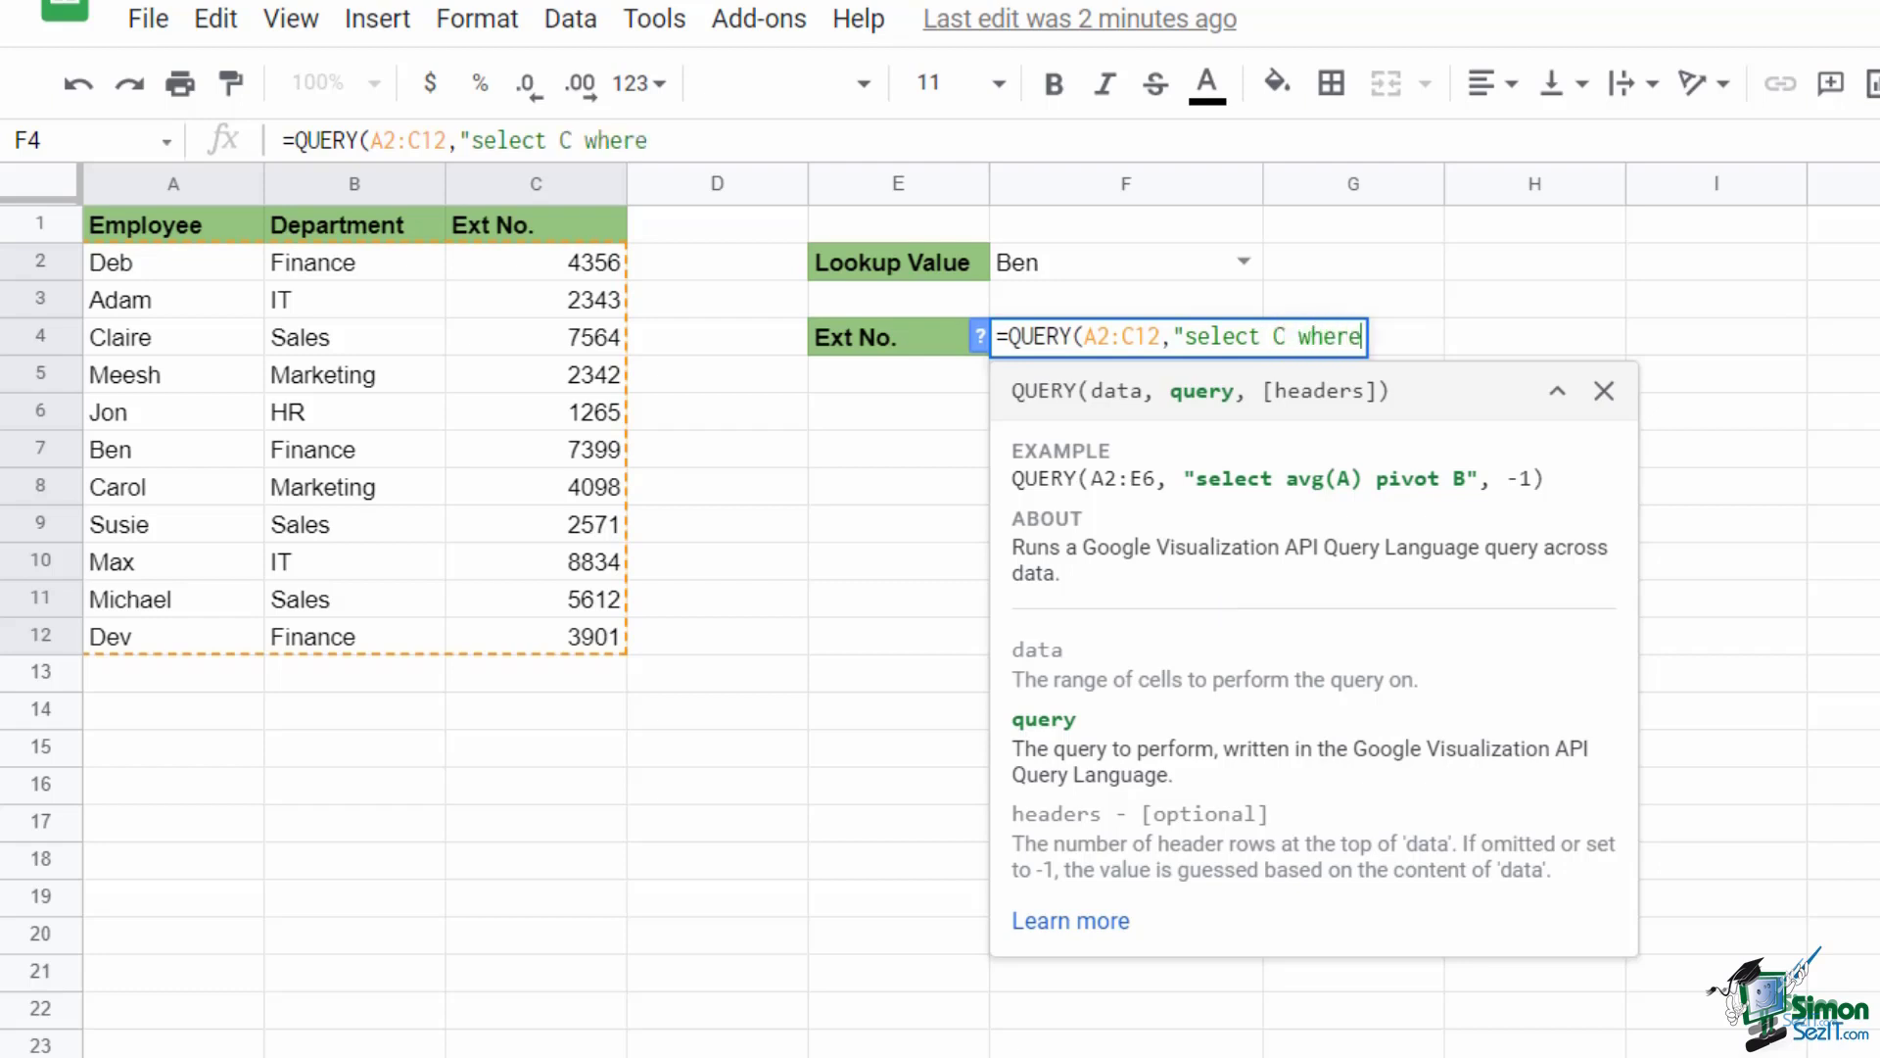
pyautogui.write(' A=')
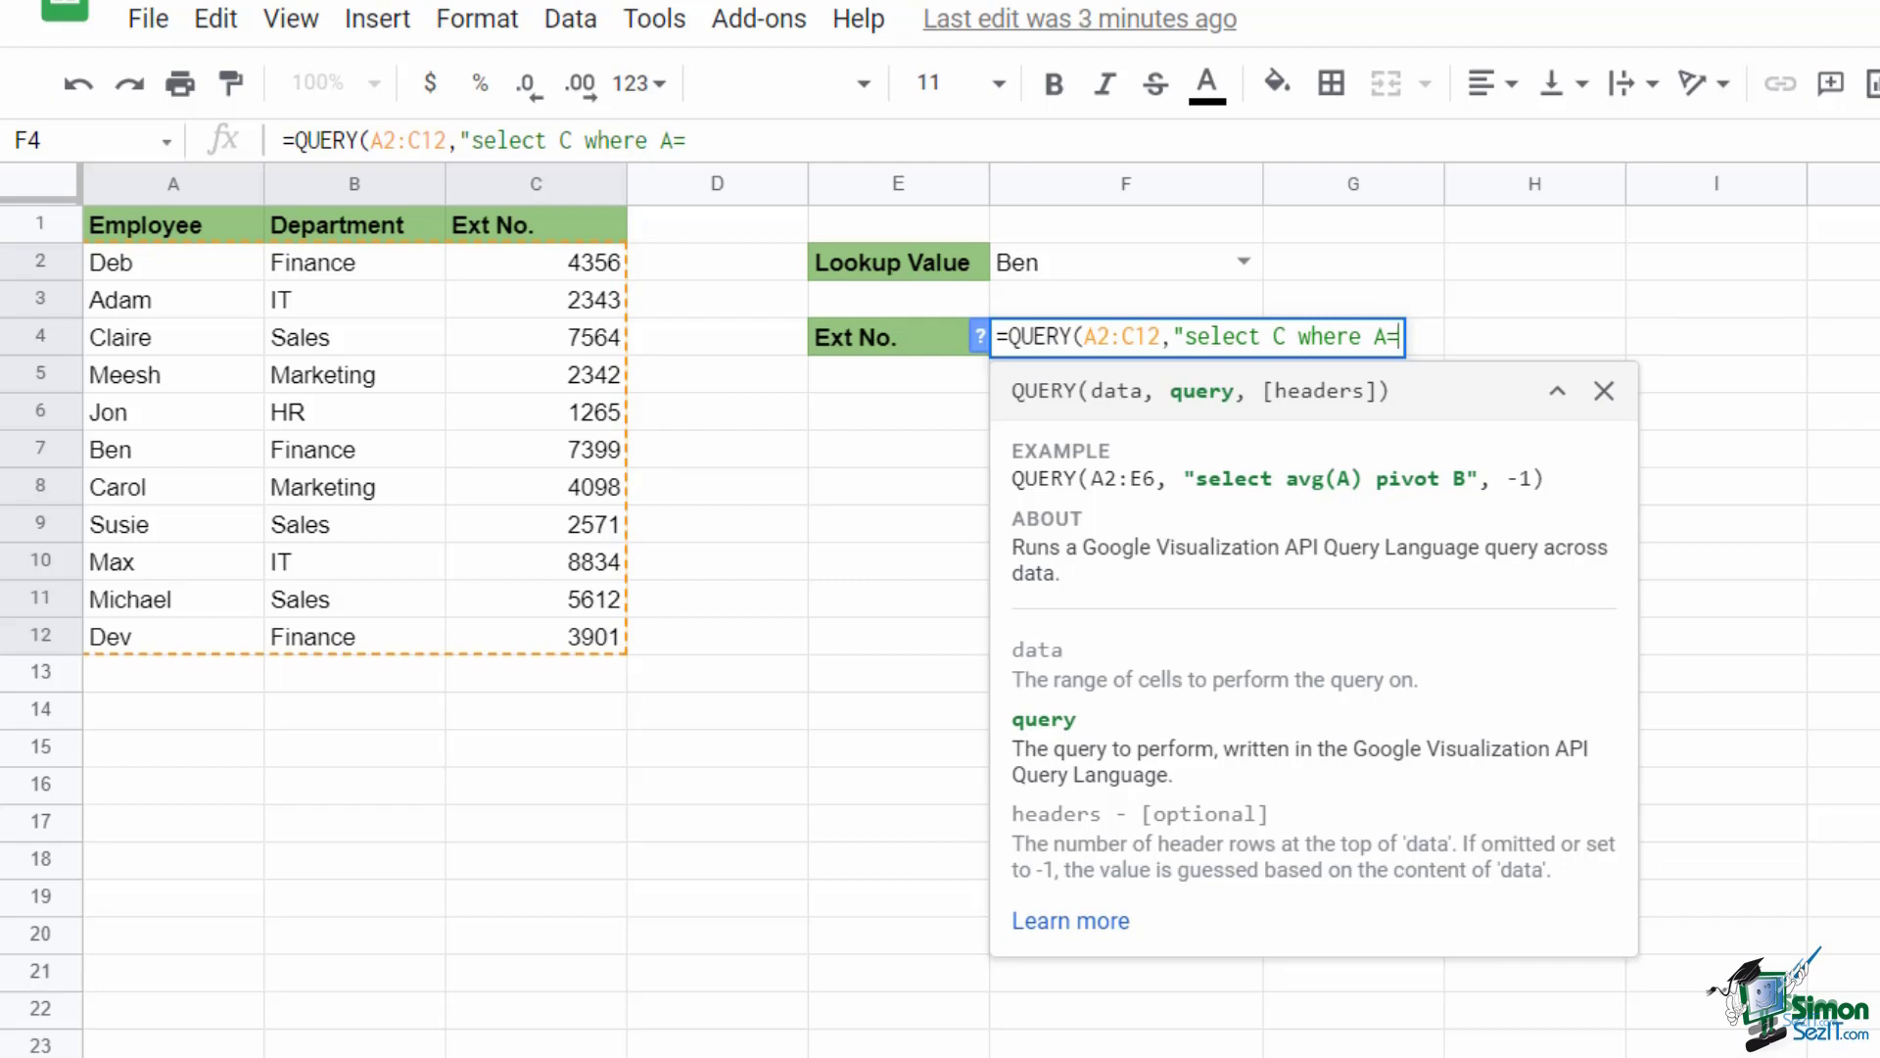
pyautogui.write('\'"')
# Step: Complete the QUERY formula in F4 by joining the F2 reference and the closing single quote with &F2&"'"
pyautogui.write('&')
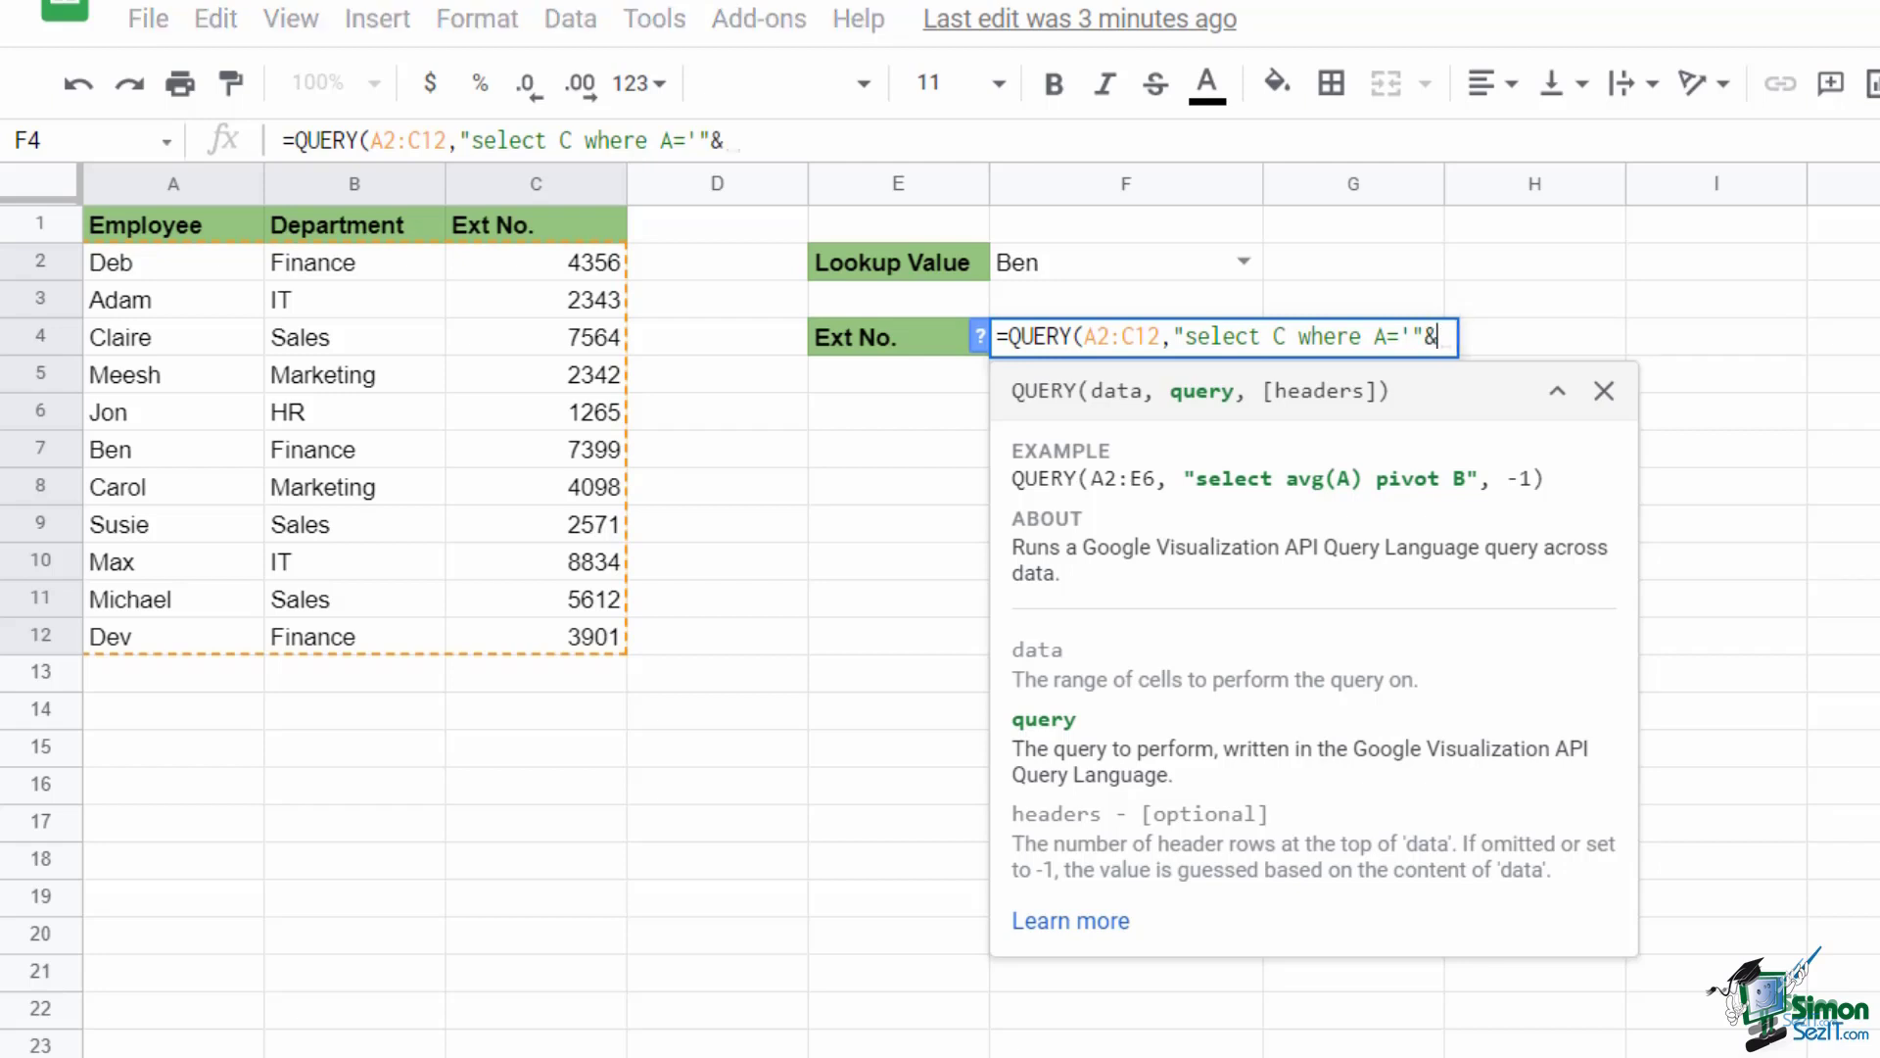
pyautogui.write('F2')
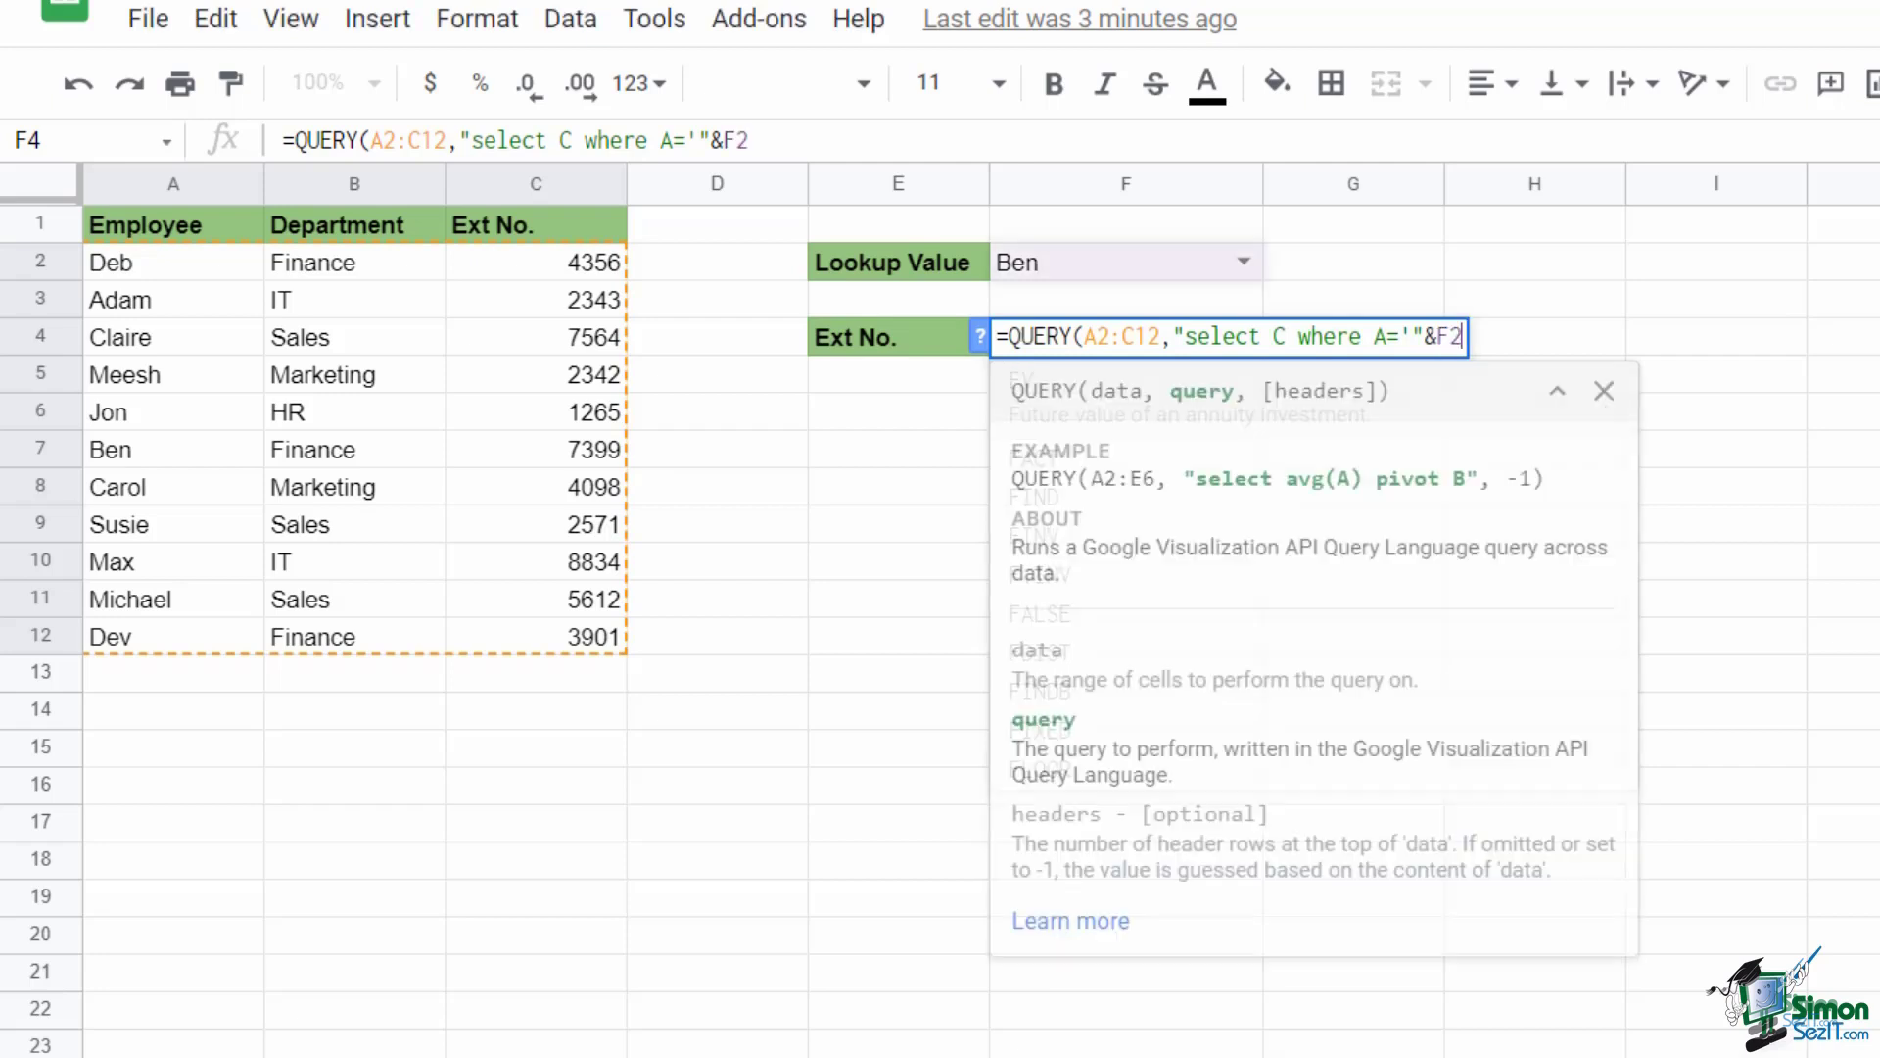
pyautogui.write('&')
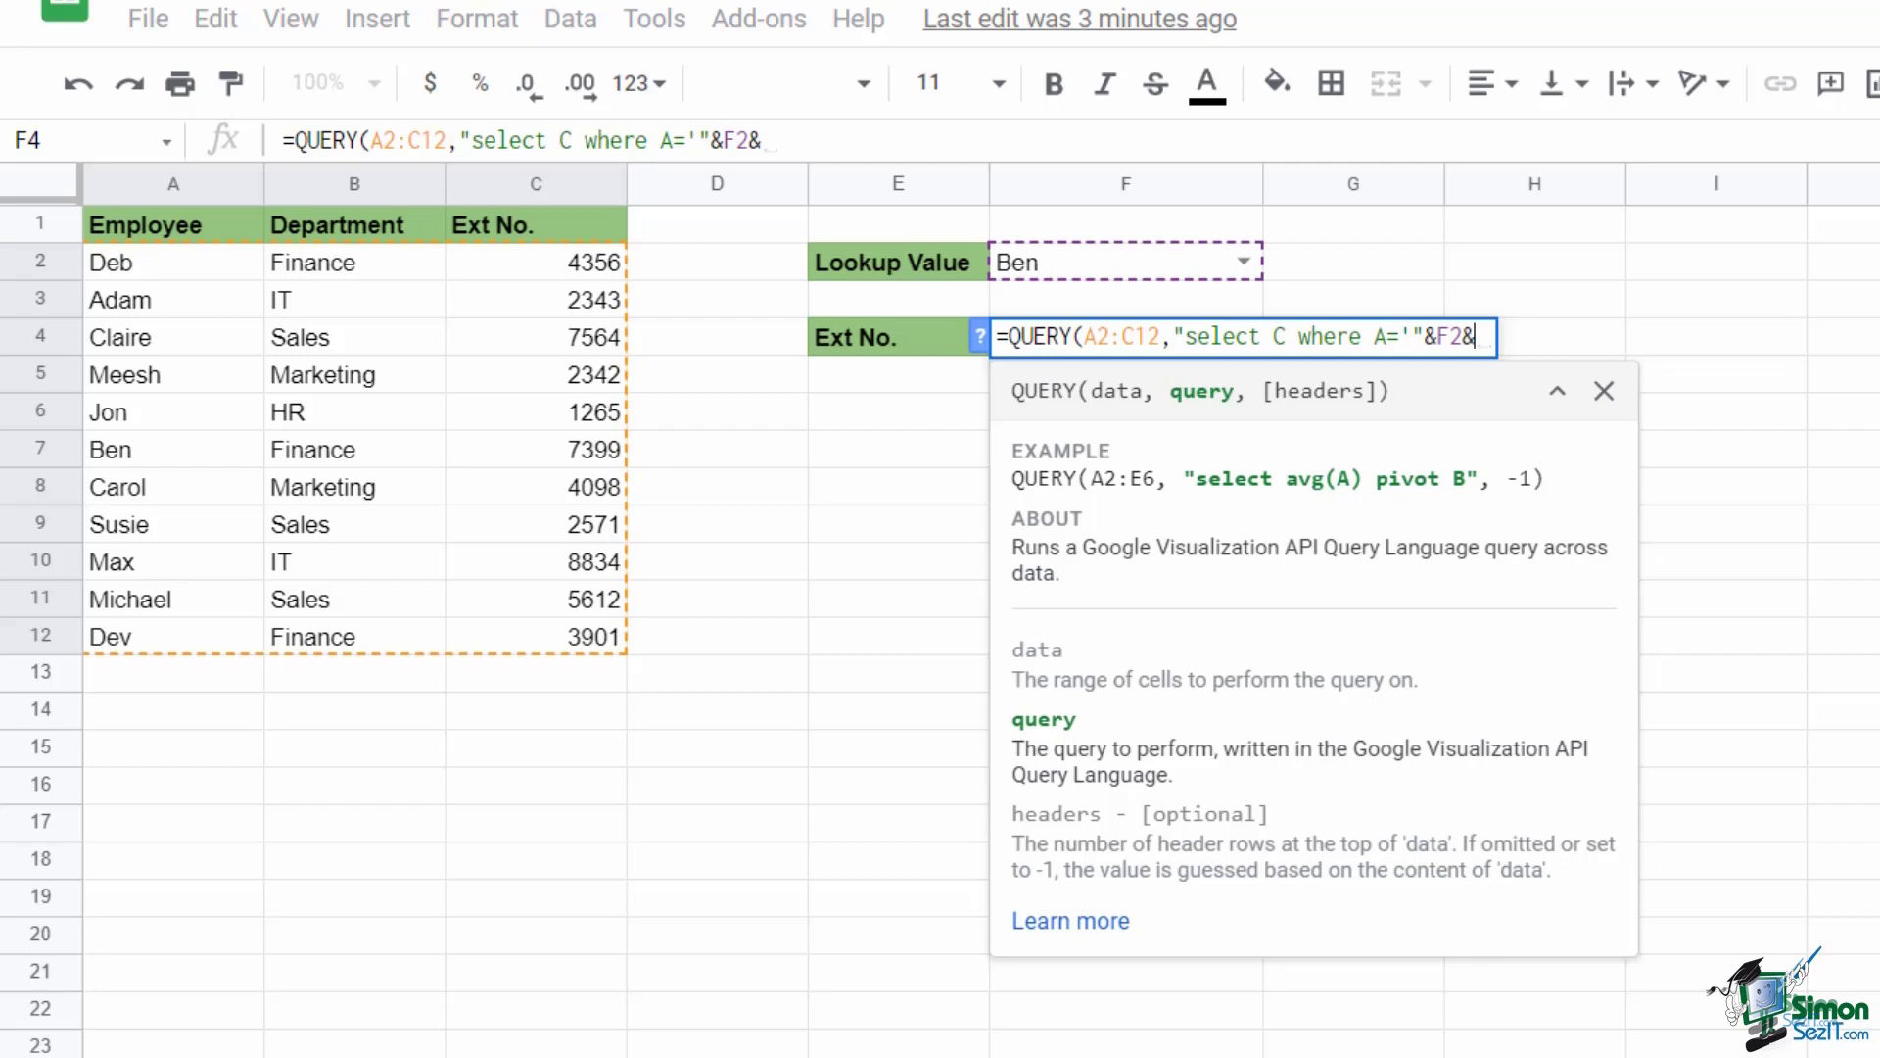
pyautogui.write('"')
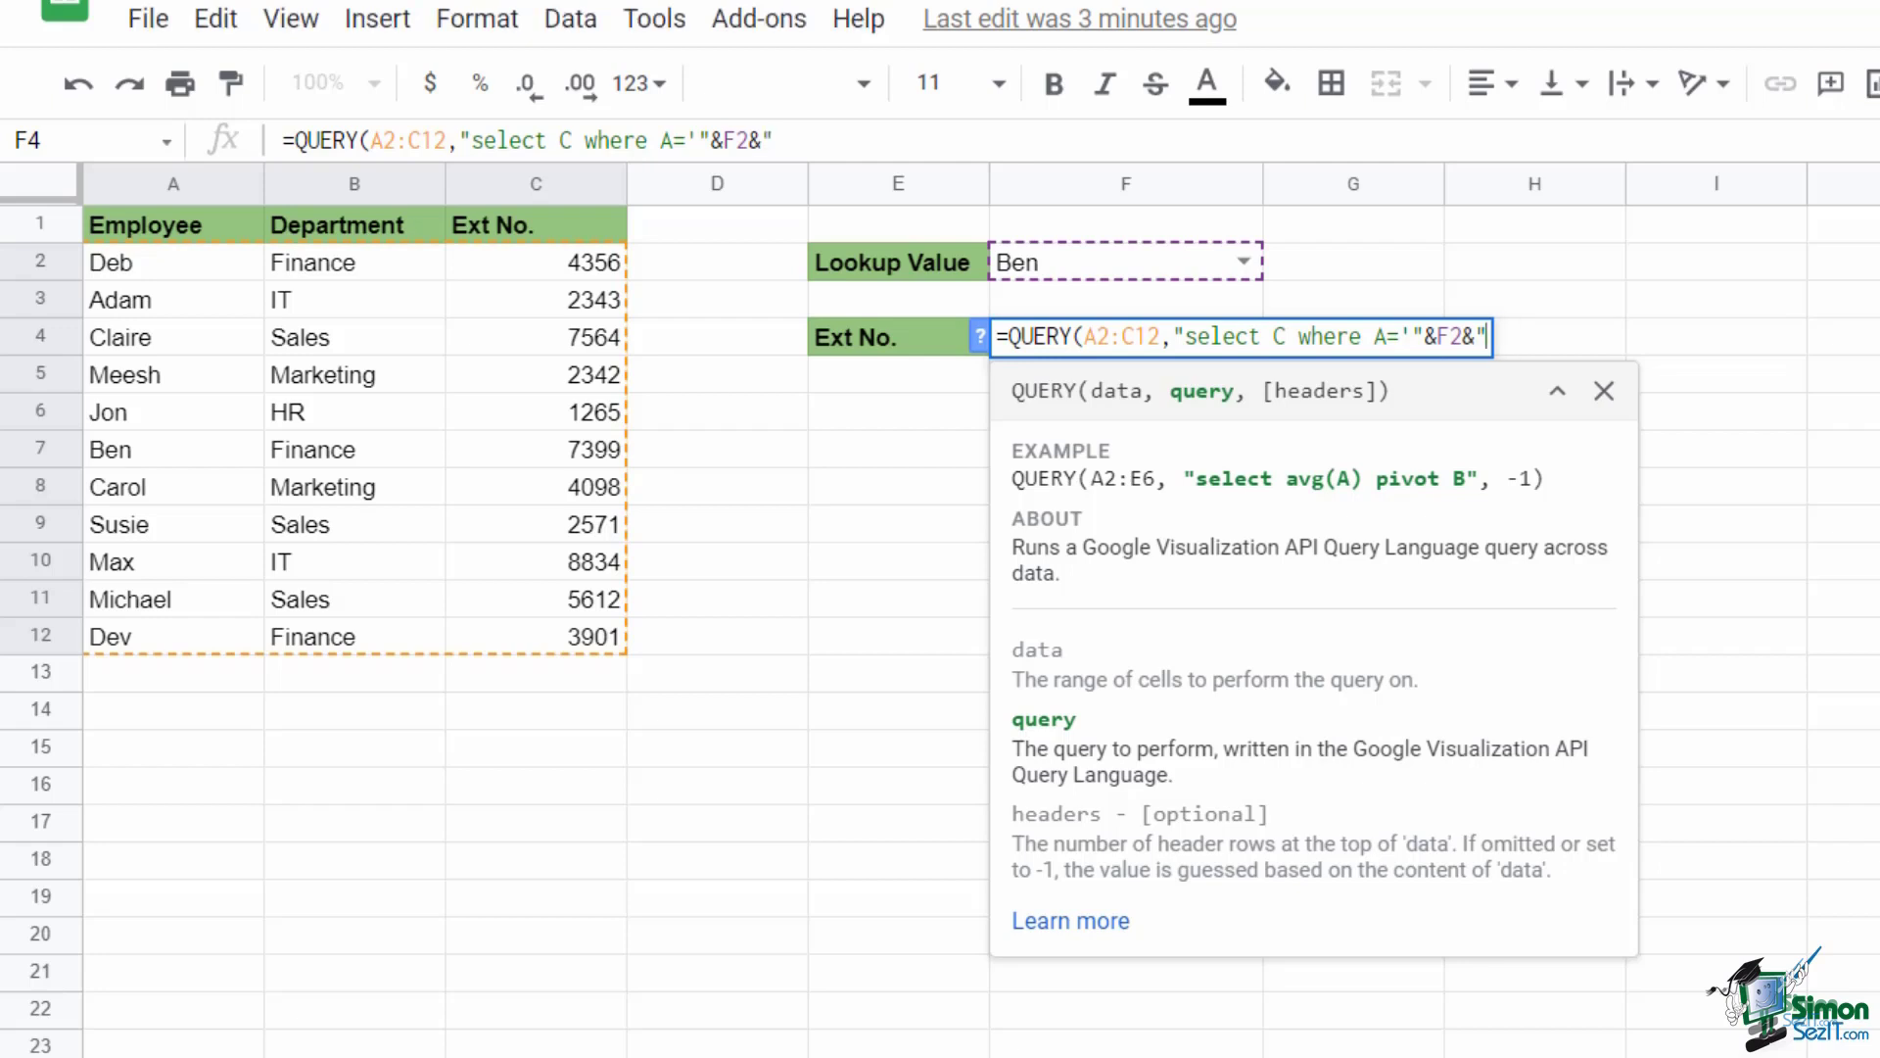
pyautogui.write("'")
pyautogui.write('")')
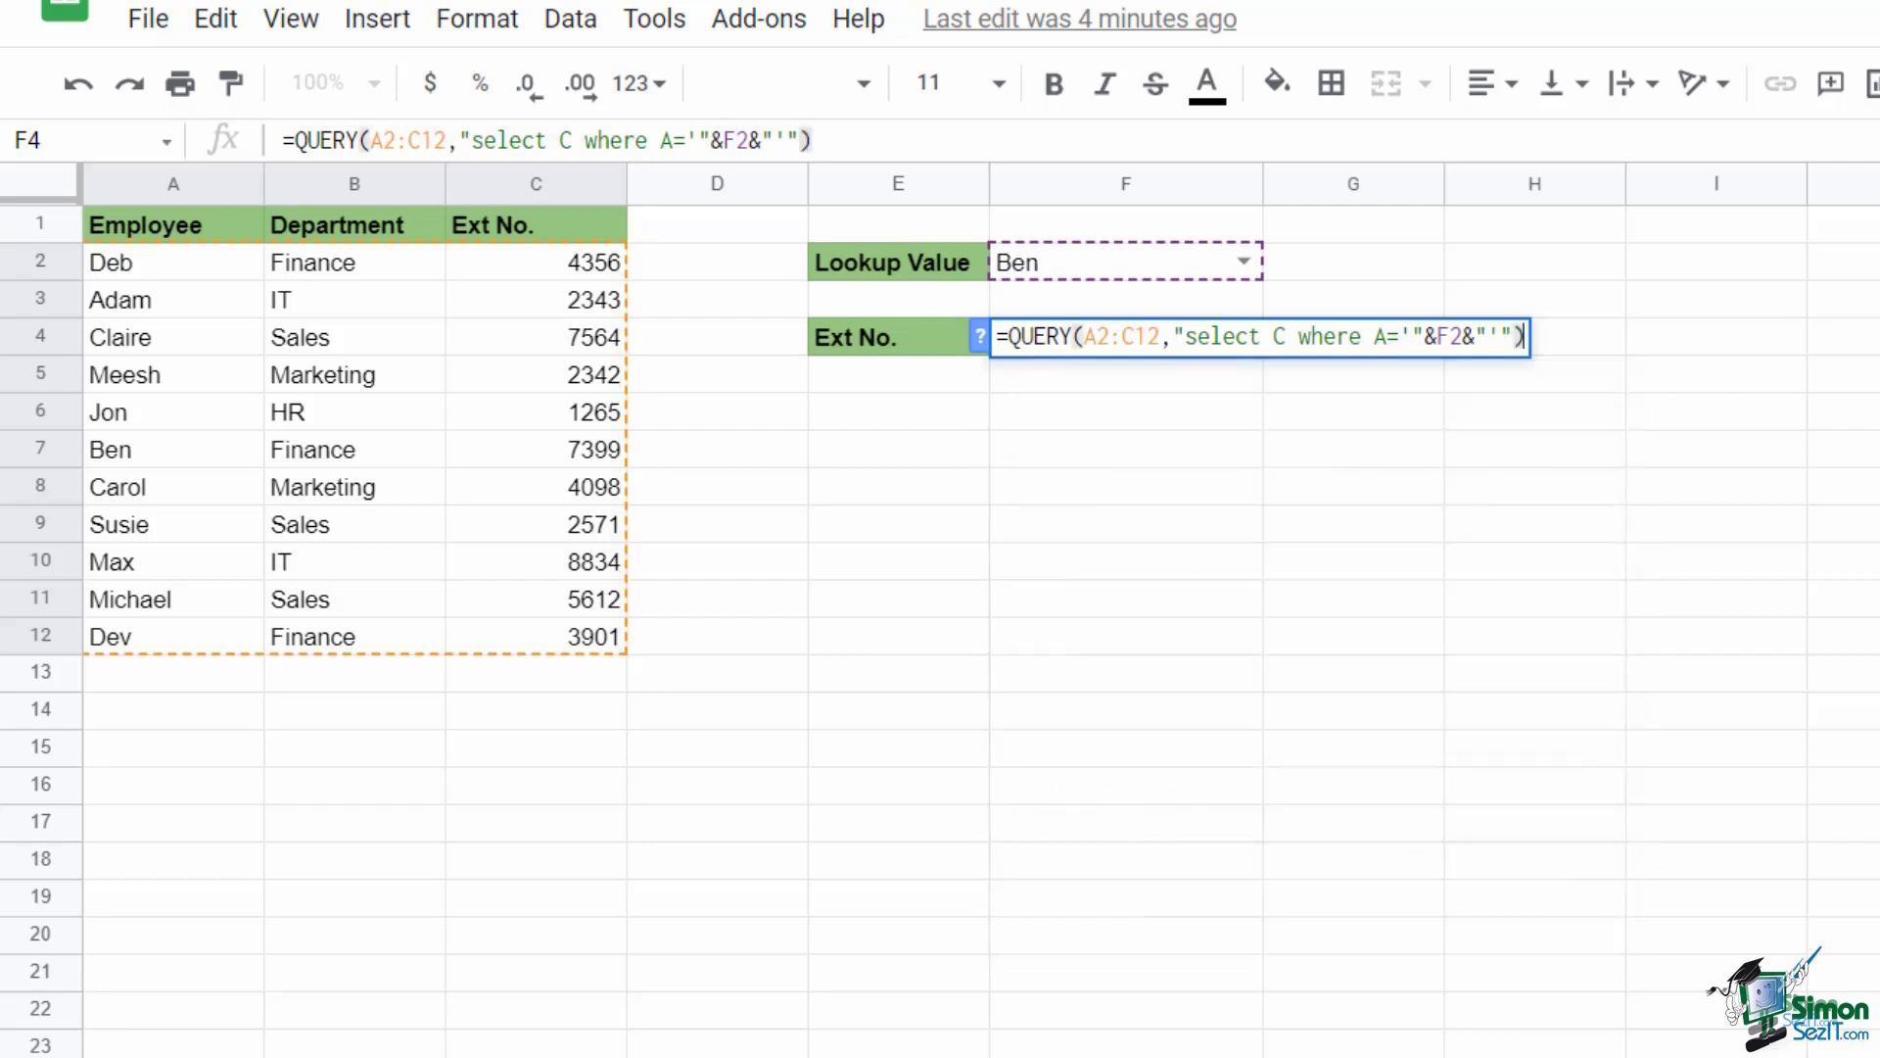
pyautogui.press('Return')
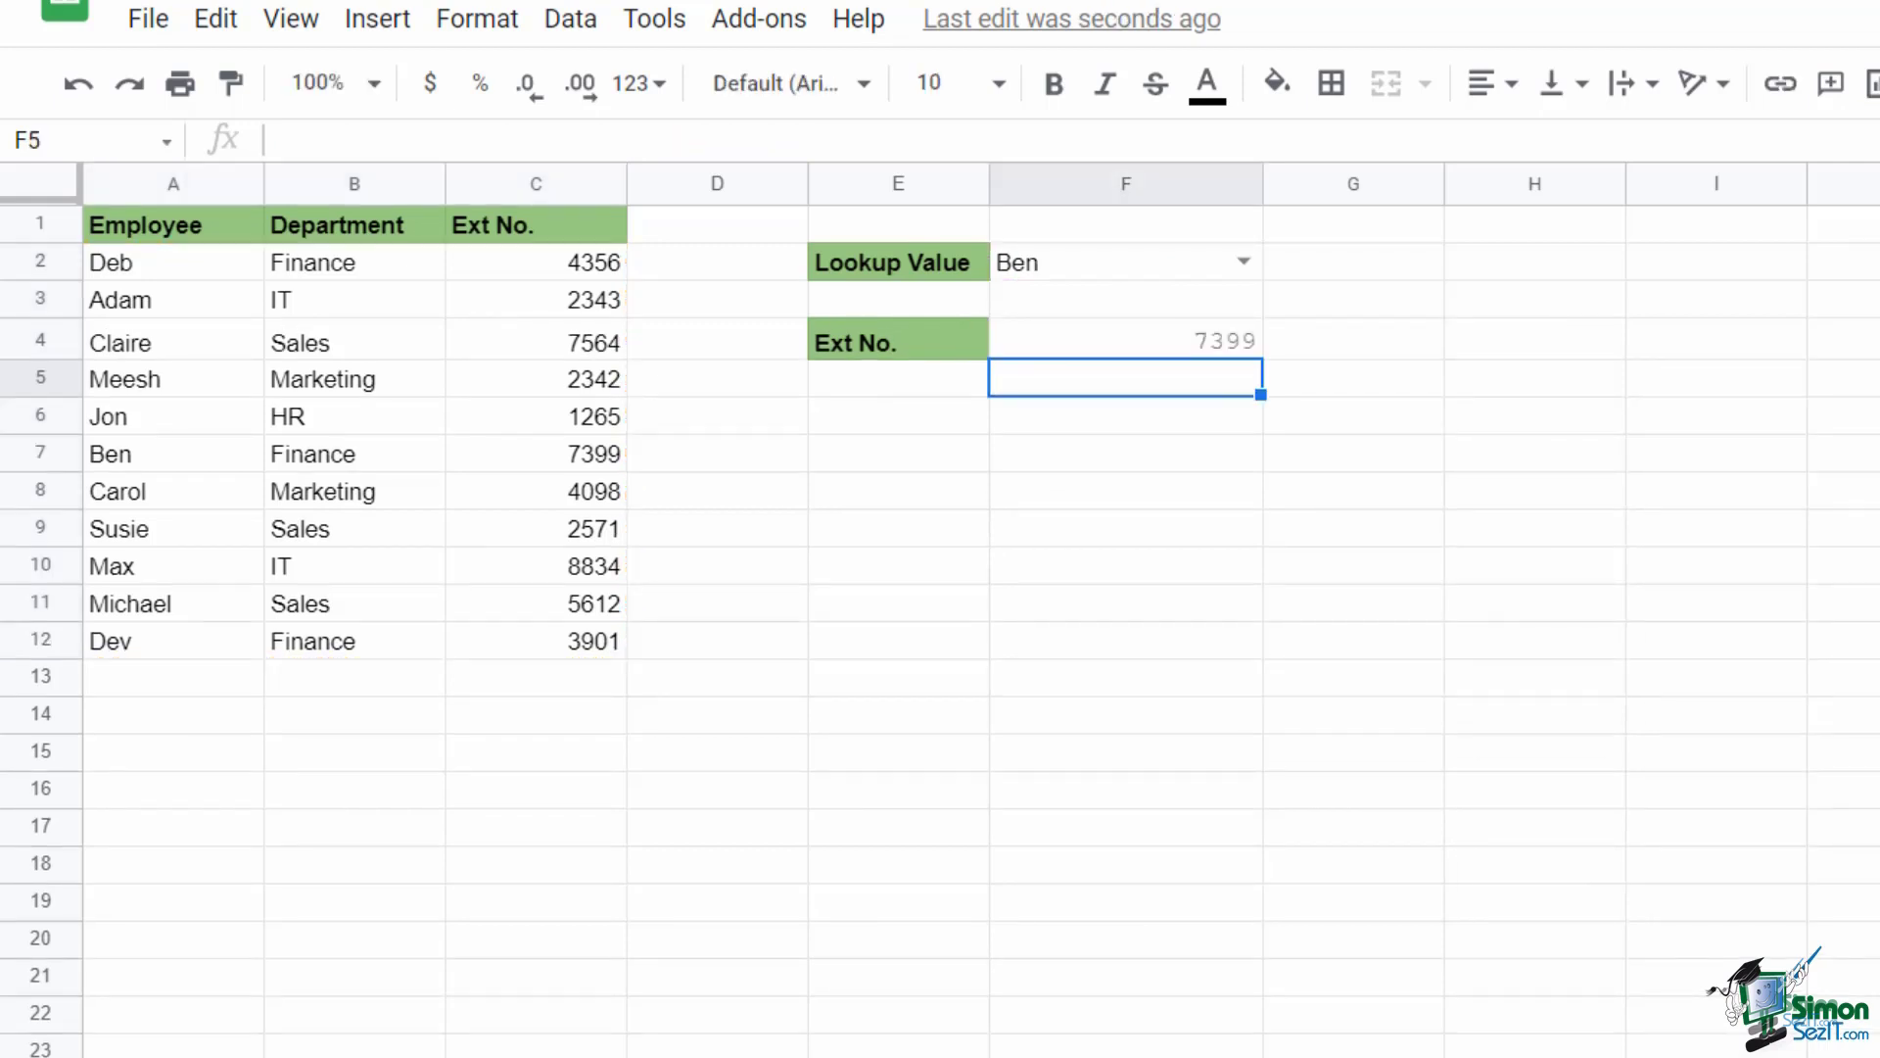
# Step: Set the lookup value in F2 to the employee listed in A6 and check the result against C6
pyautogui.click(1244, 261)
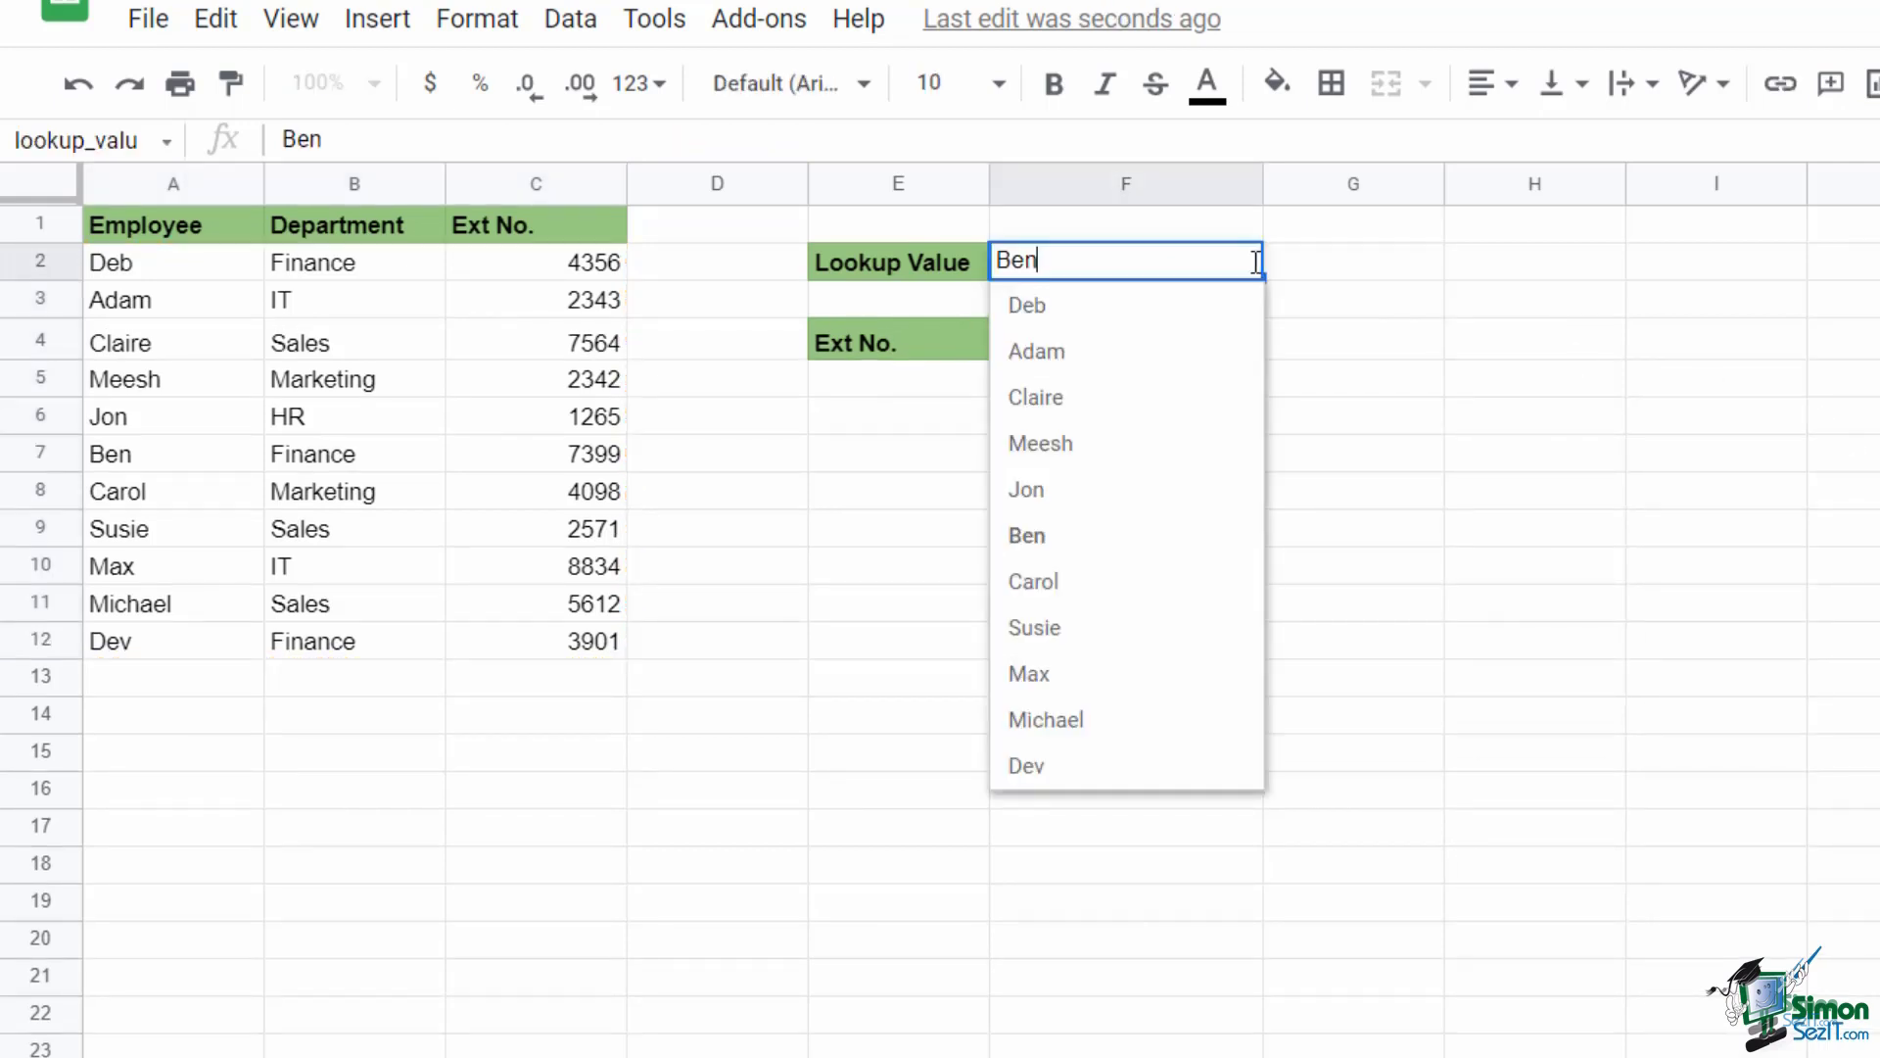
pyautogui.click(1078, 492)
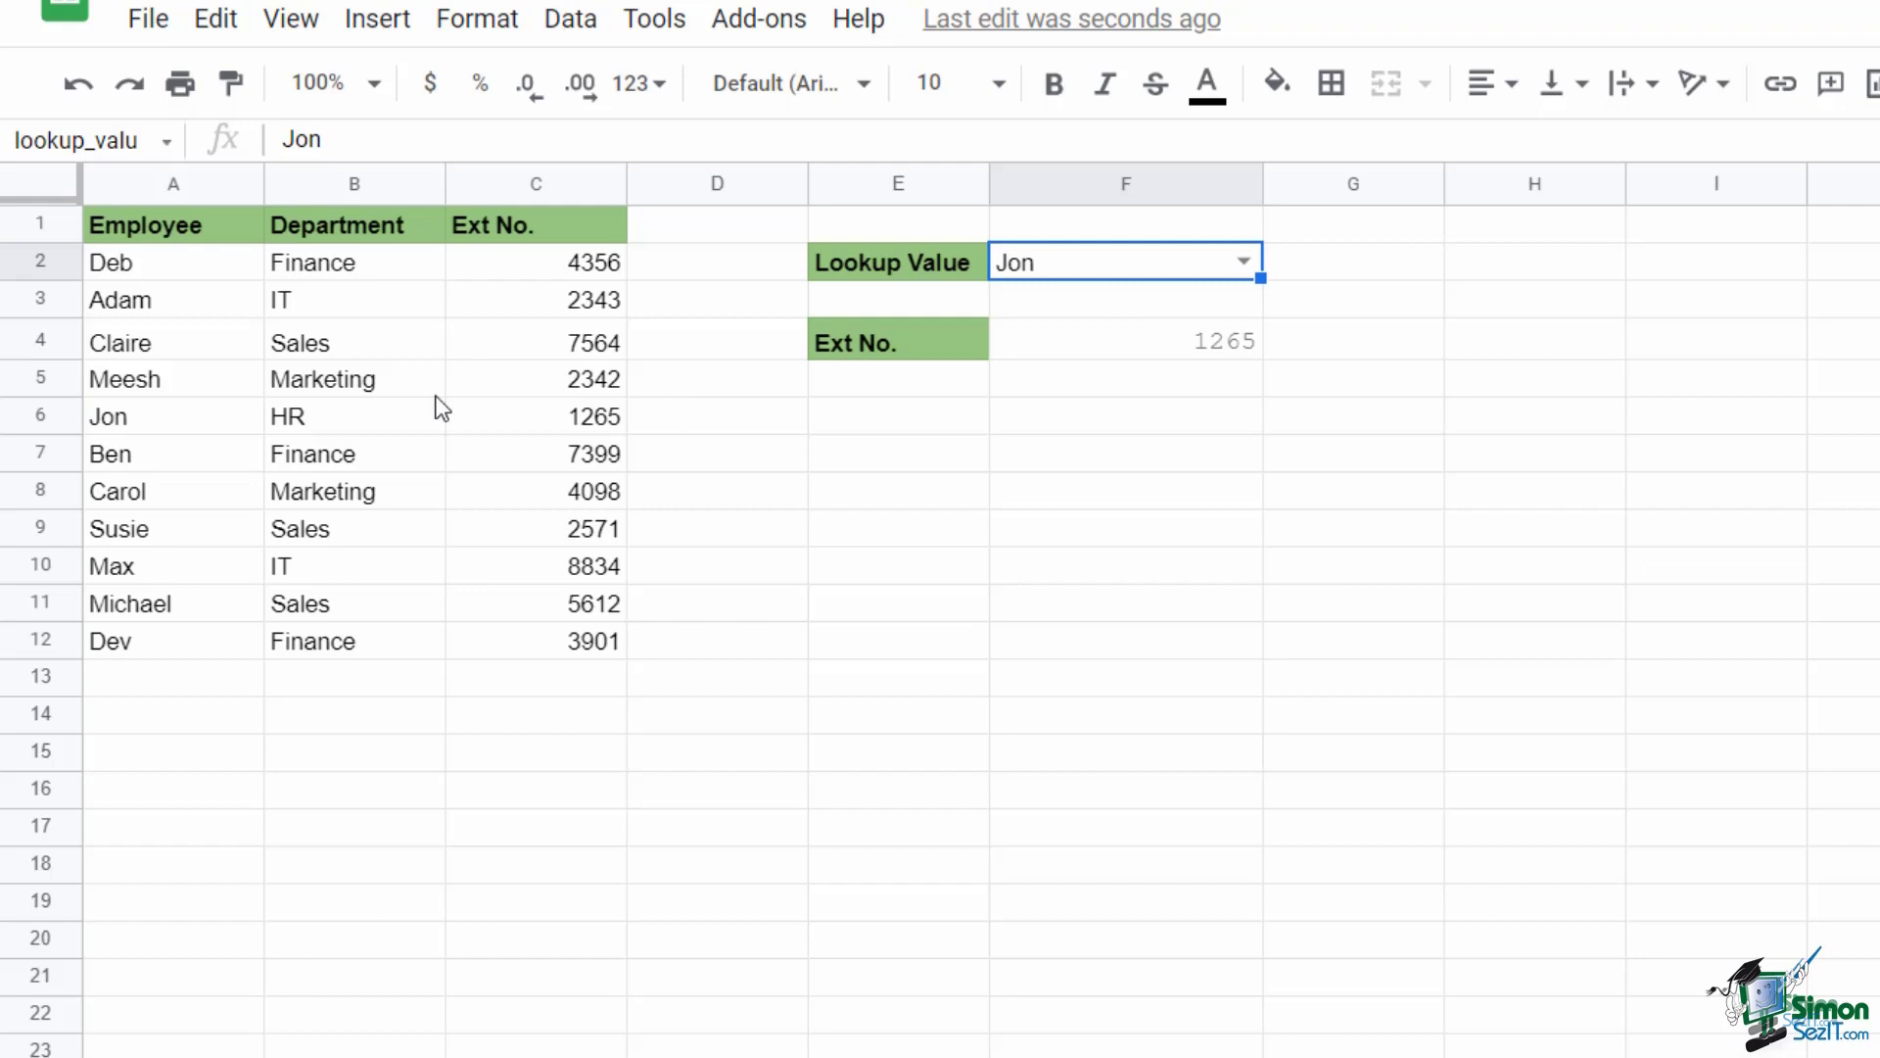
pyautogui.click(541, 423)
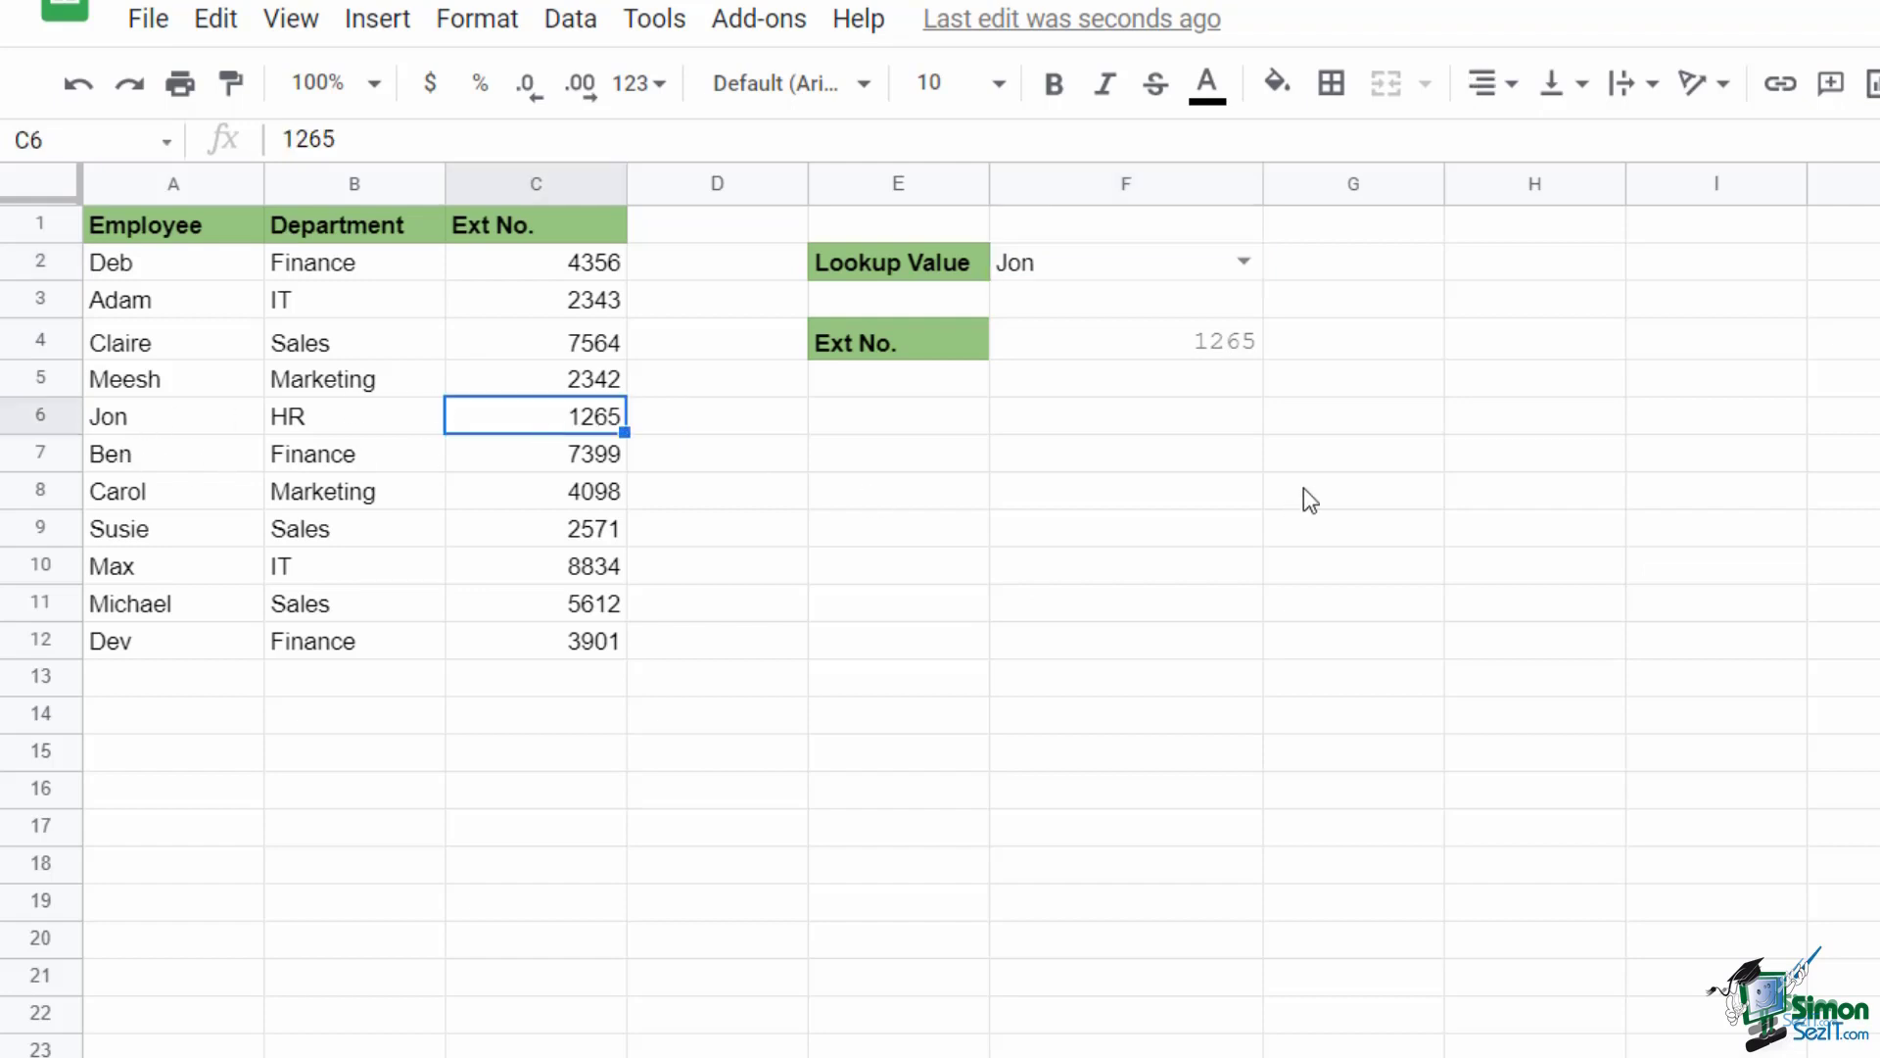
# Step: Replace the QUERY formula in F4 with =FILTER(C2:C12,A2:A12=F2)
pyautogui.click(1147, 349)
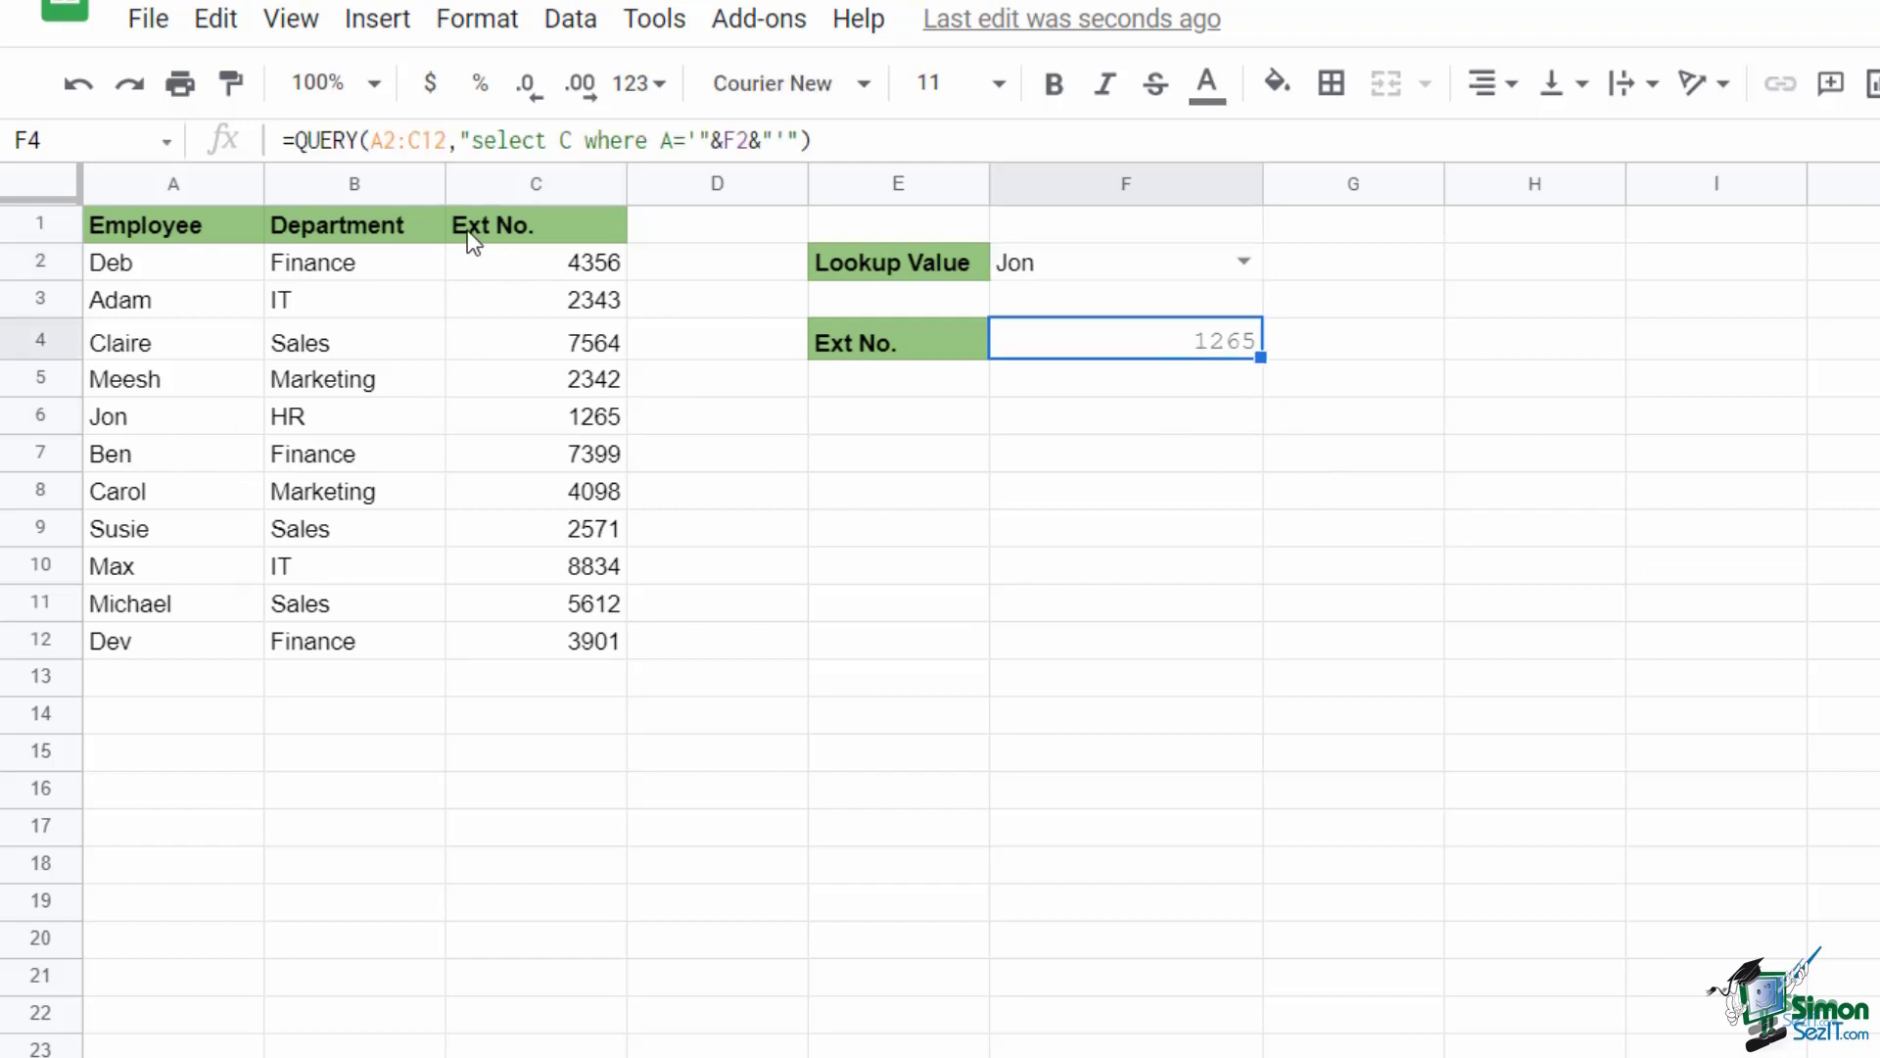
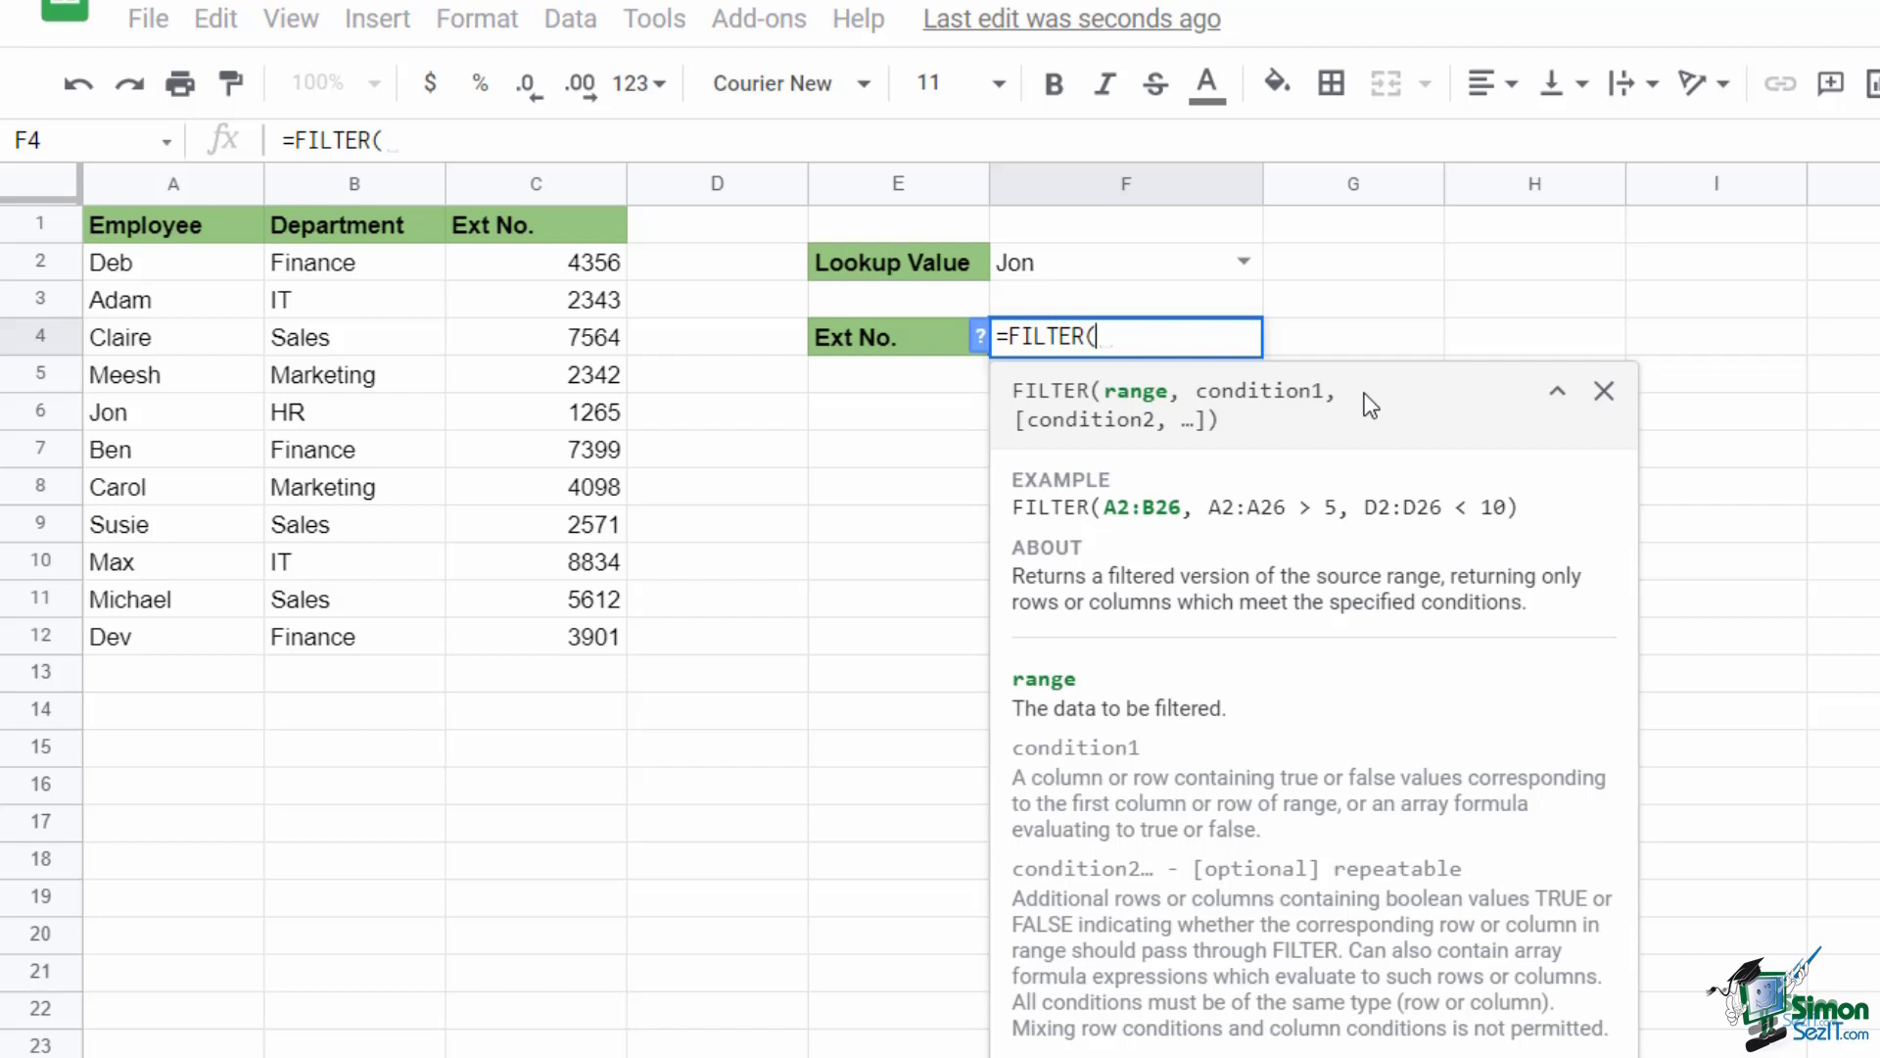
pyautogui.moveTo(545, 266); pyautogui.dragTo(540, 637)
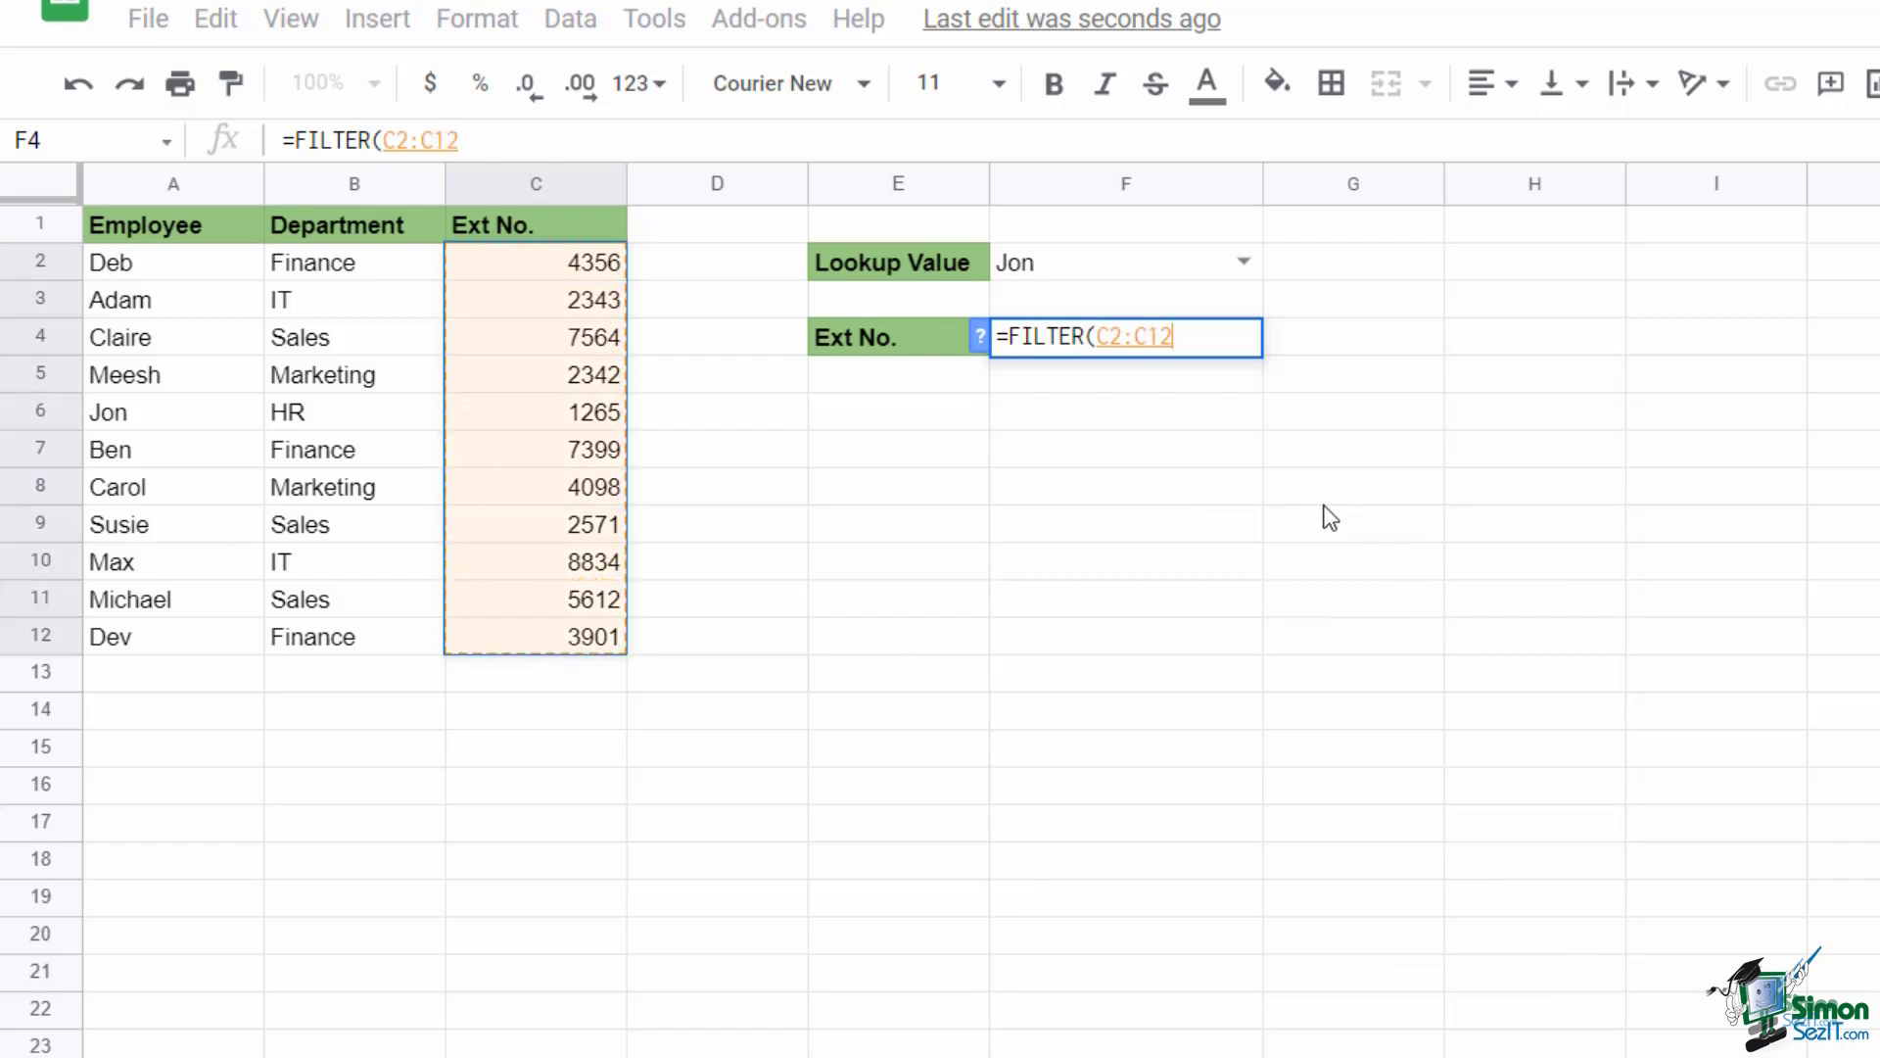
pyautogui.write(',')
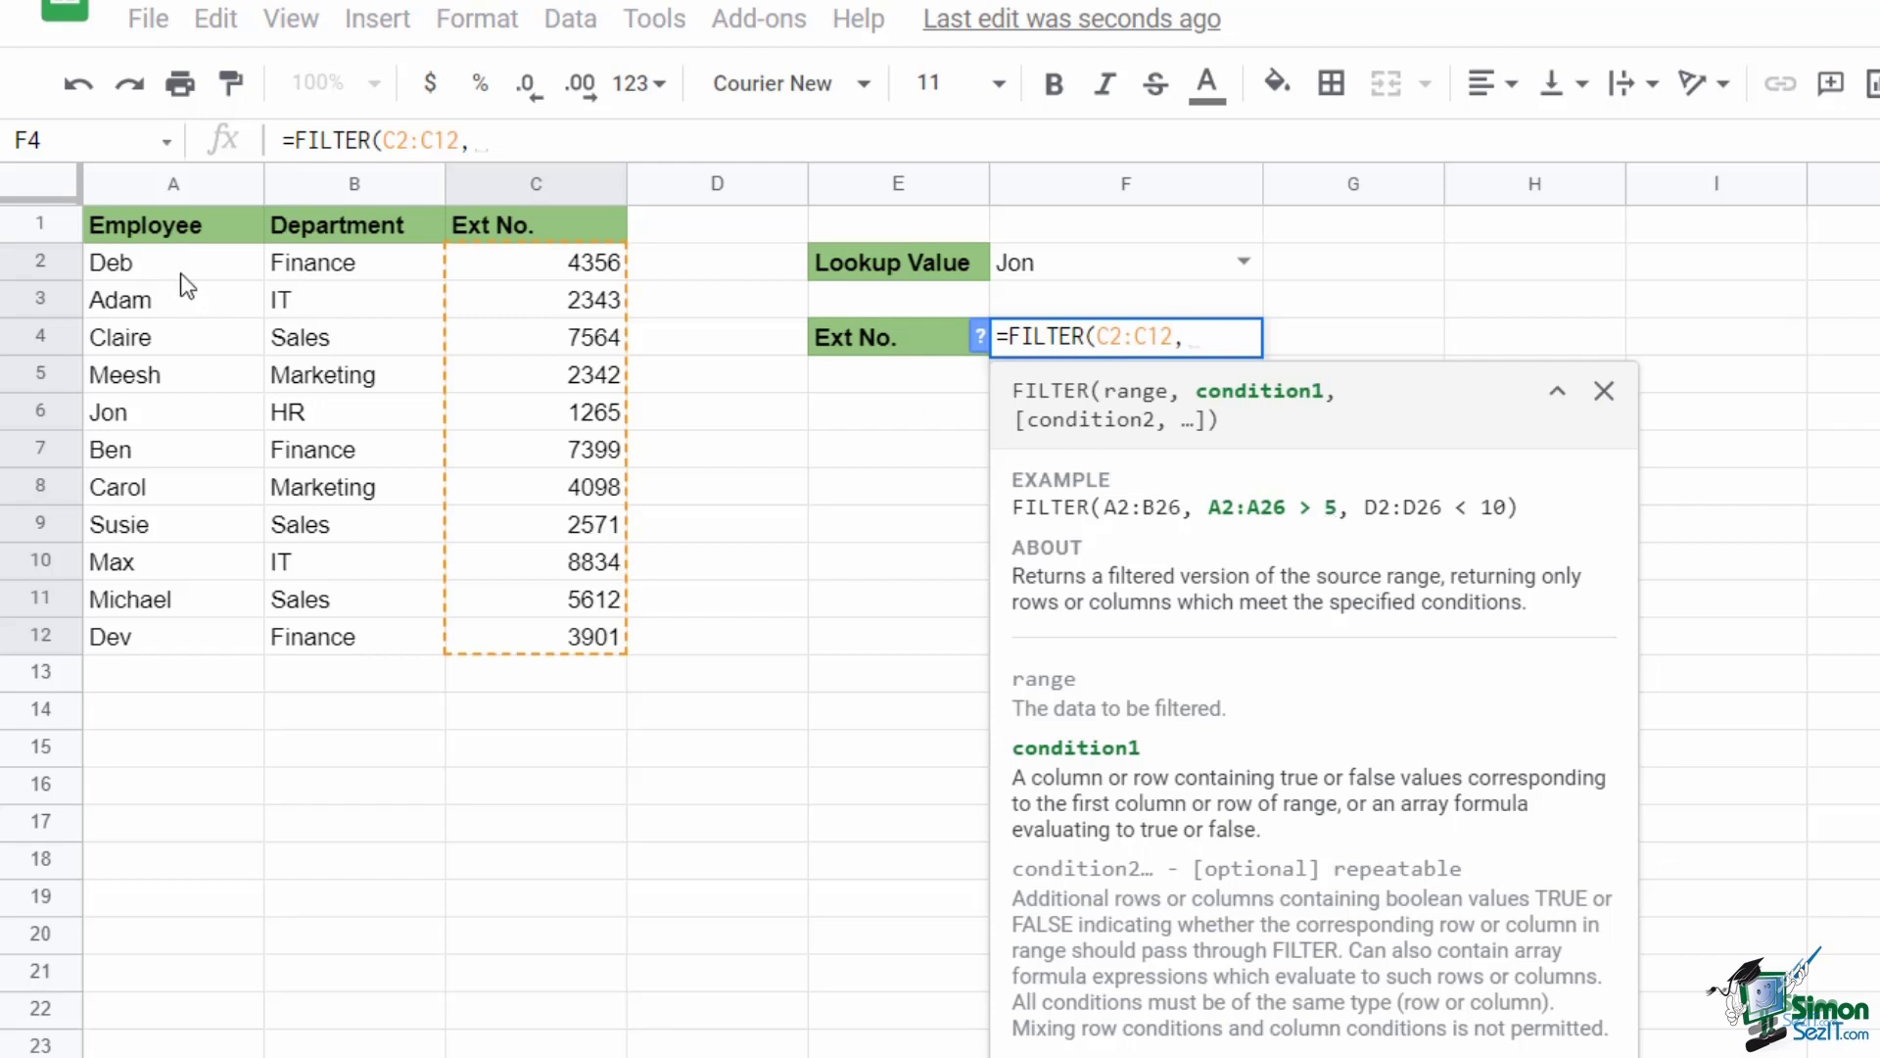
pyautogui.moveTo(186, 281); pyautogui.dragTo(156, 636)
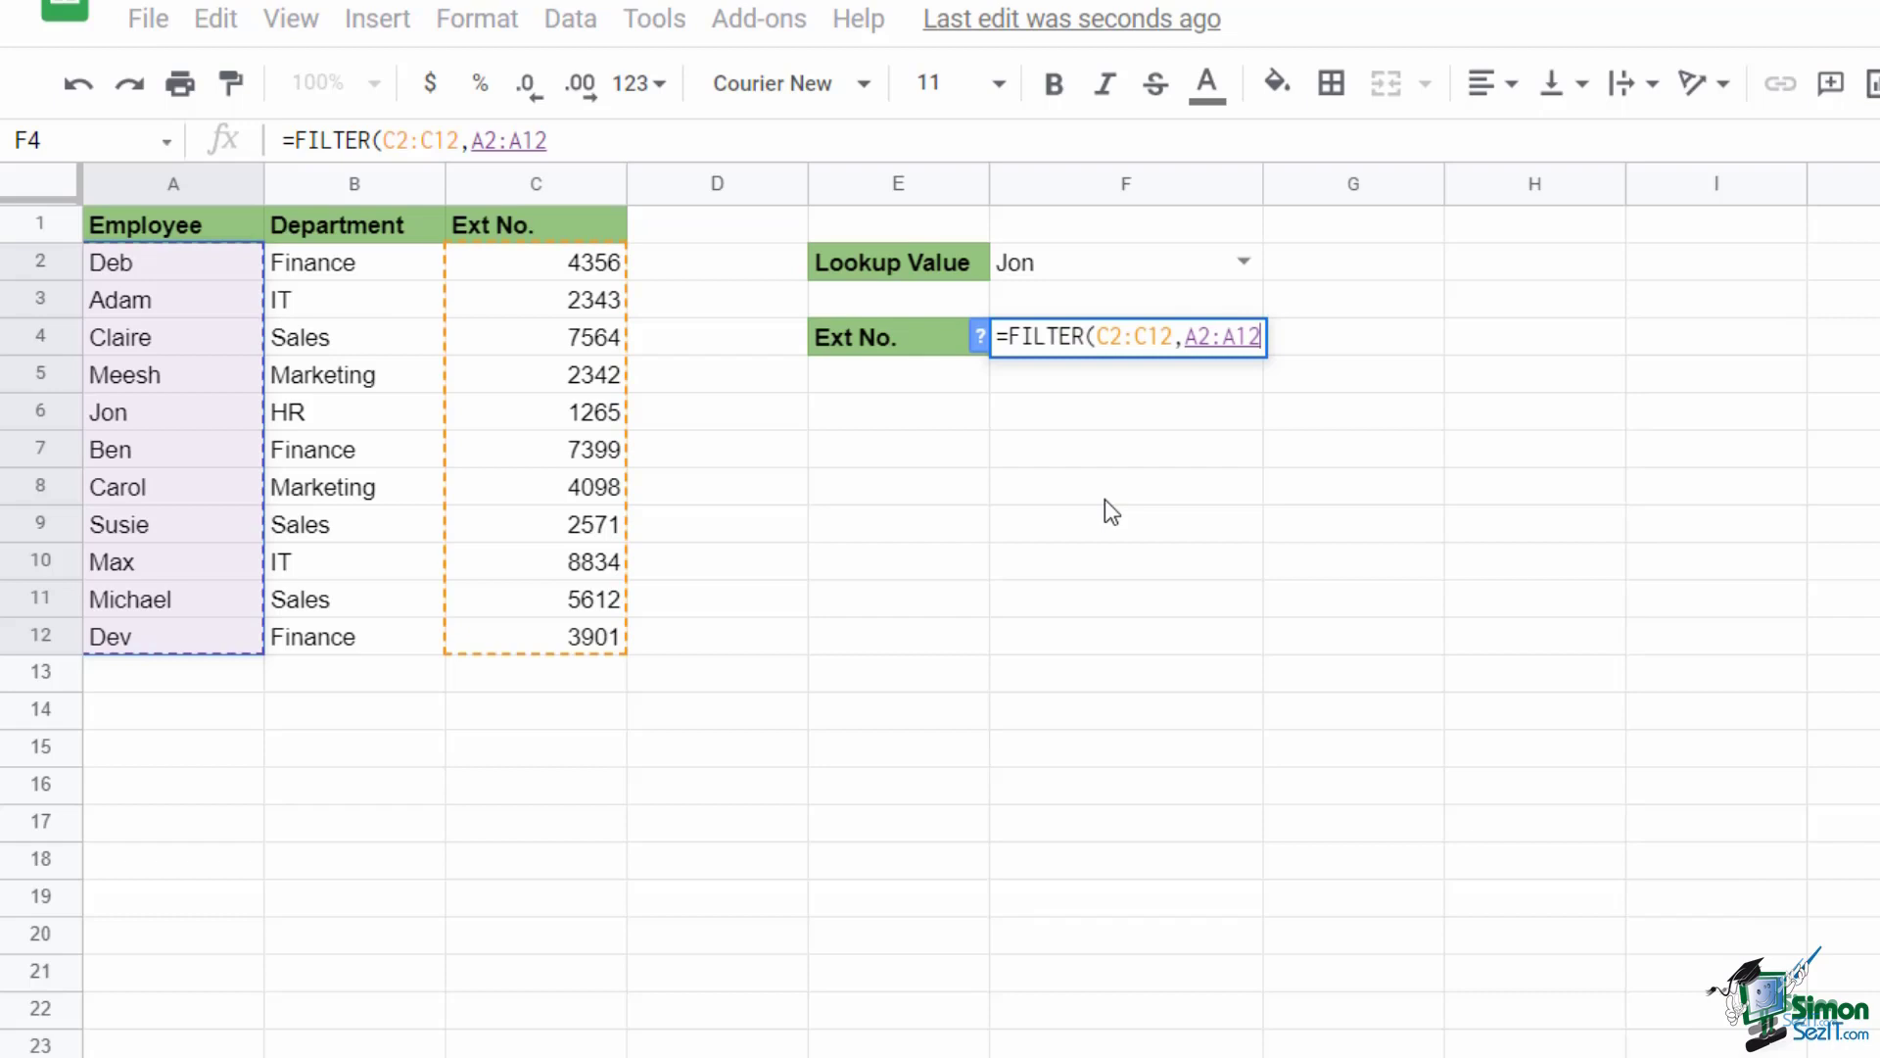
pyautogui.write('=')
pyautogui.click(1141, 270)
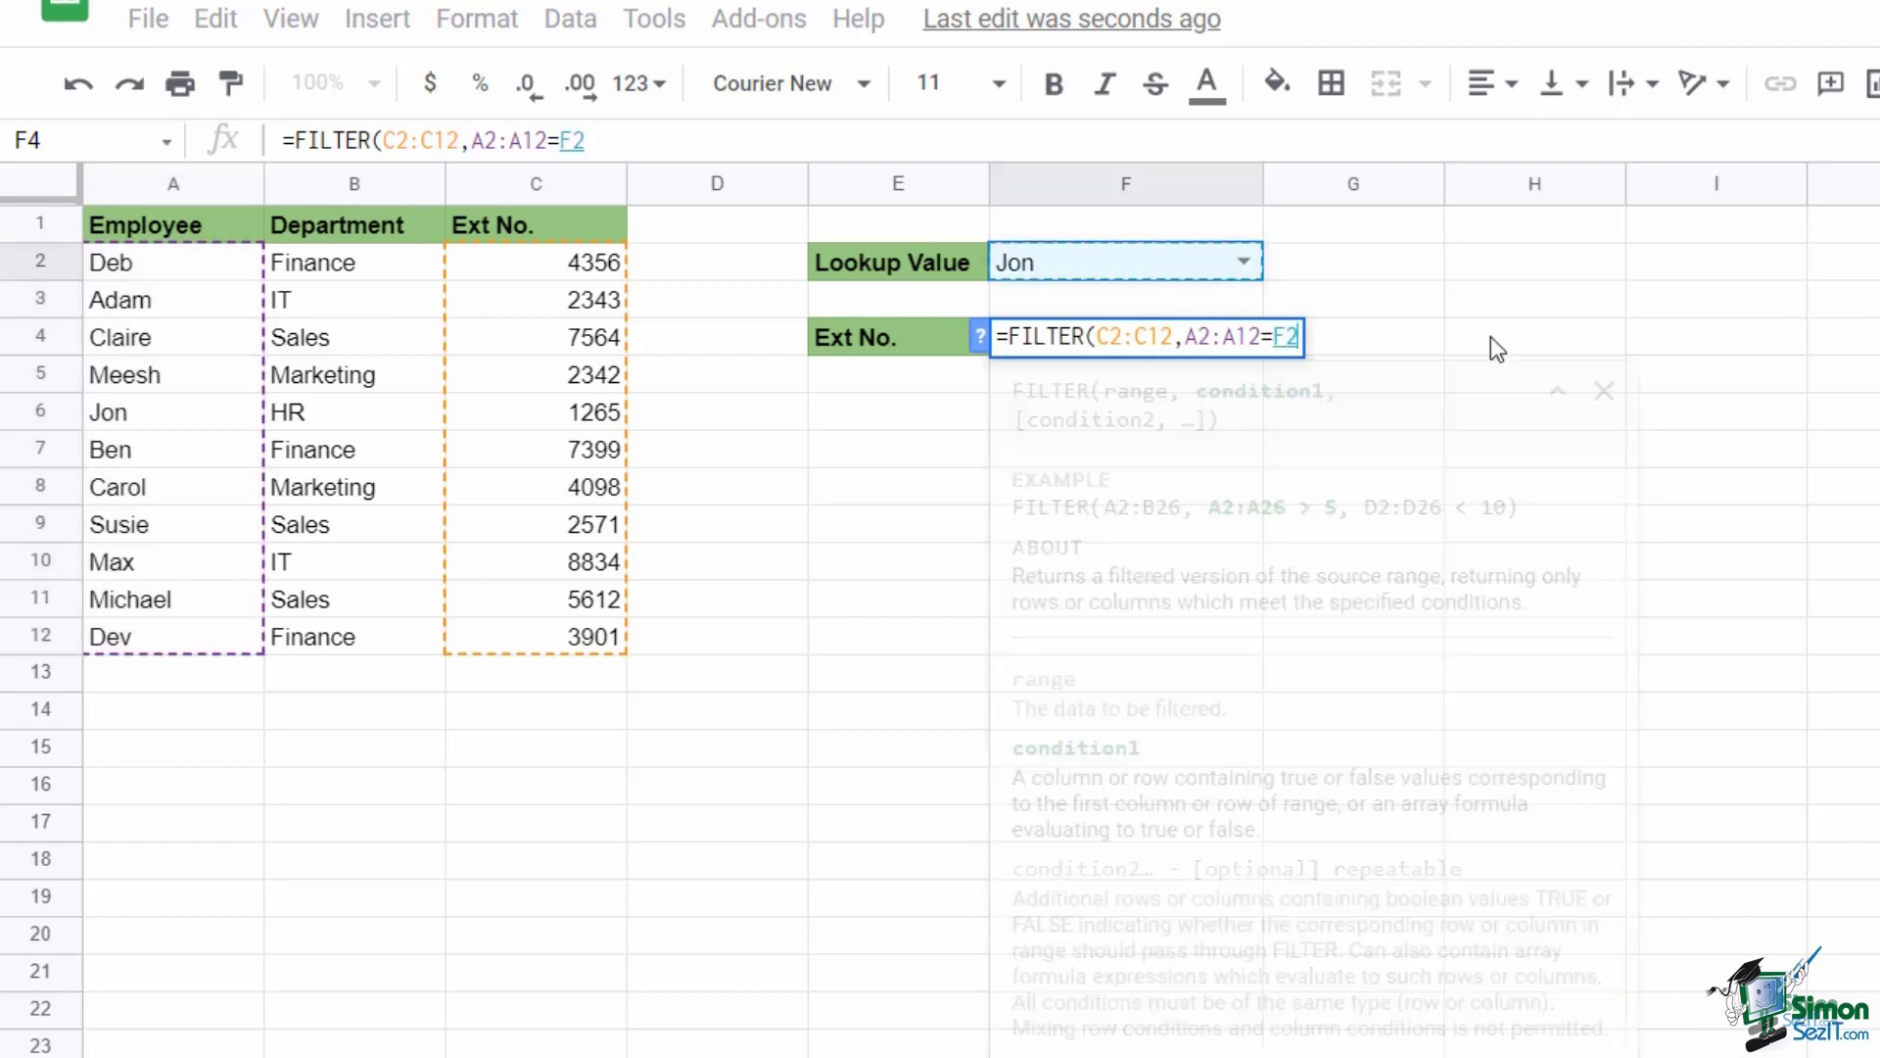
pyautogui.write(')')
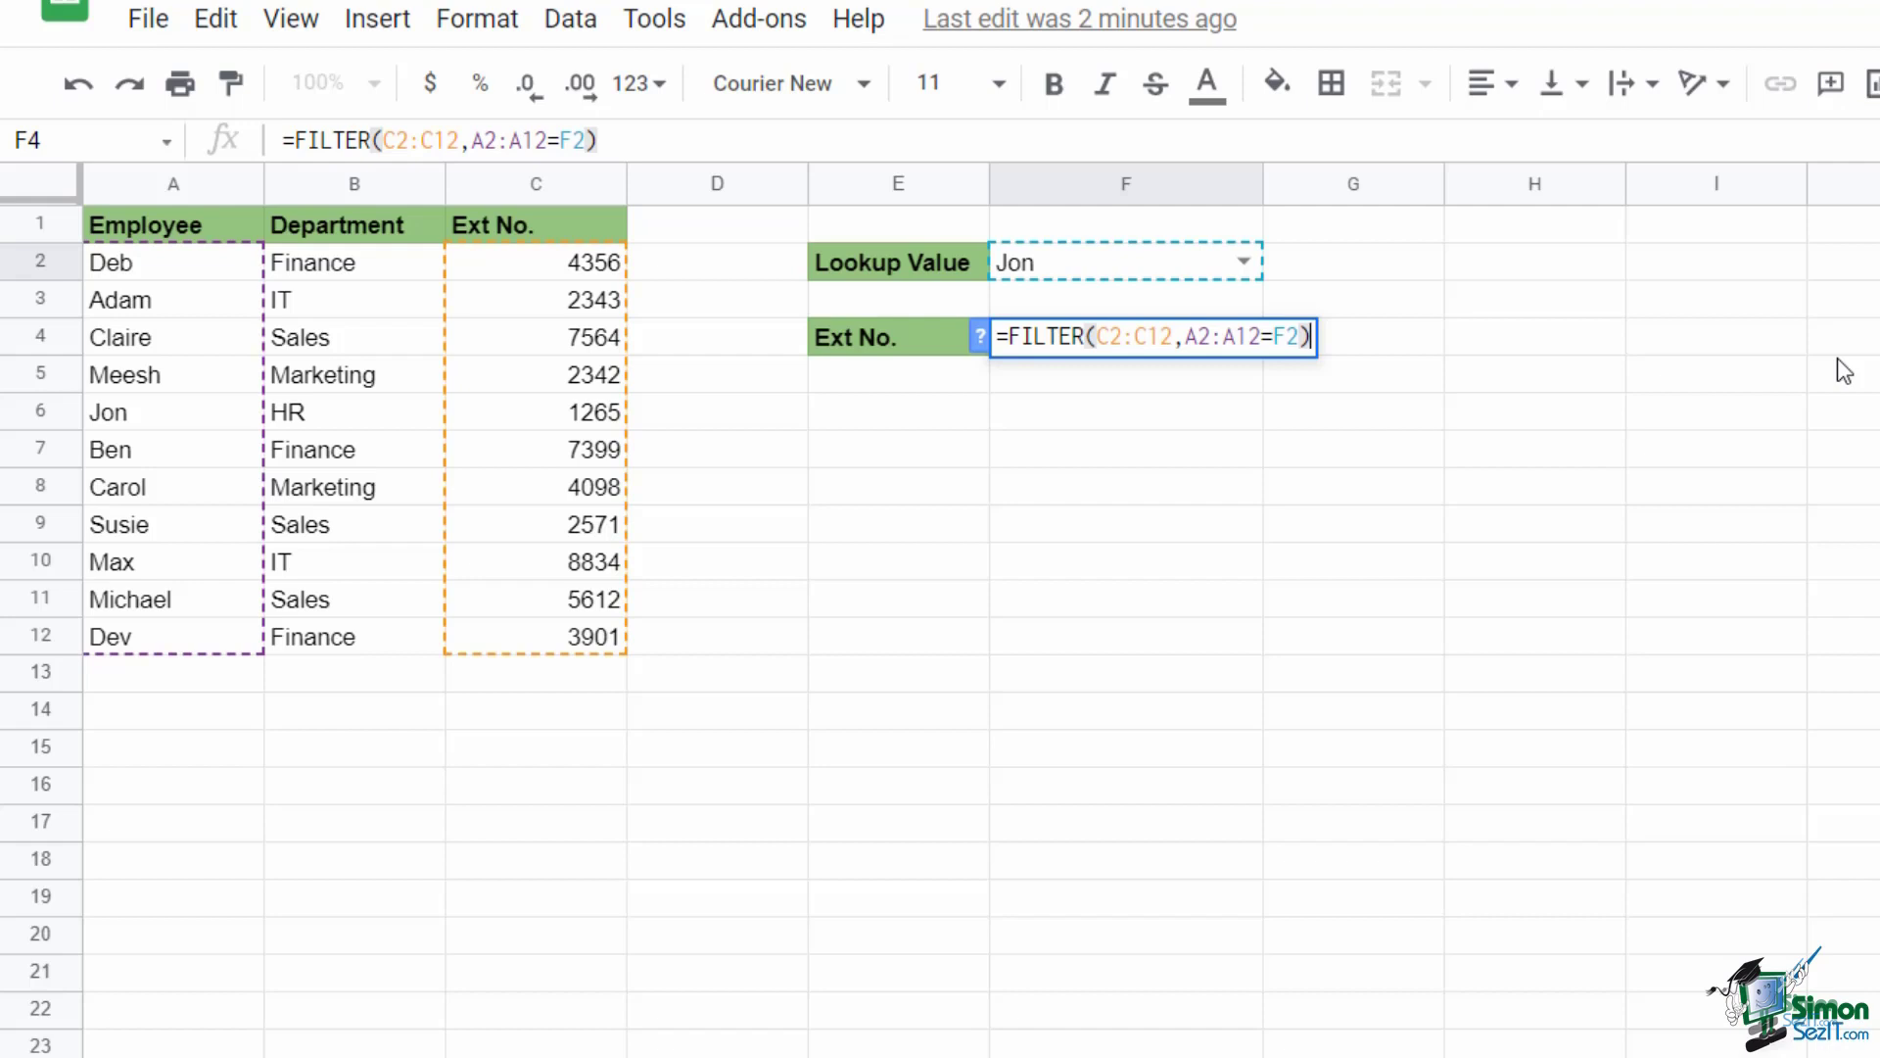
pyautogui.press('Return')
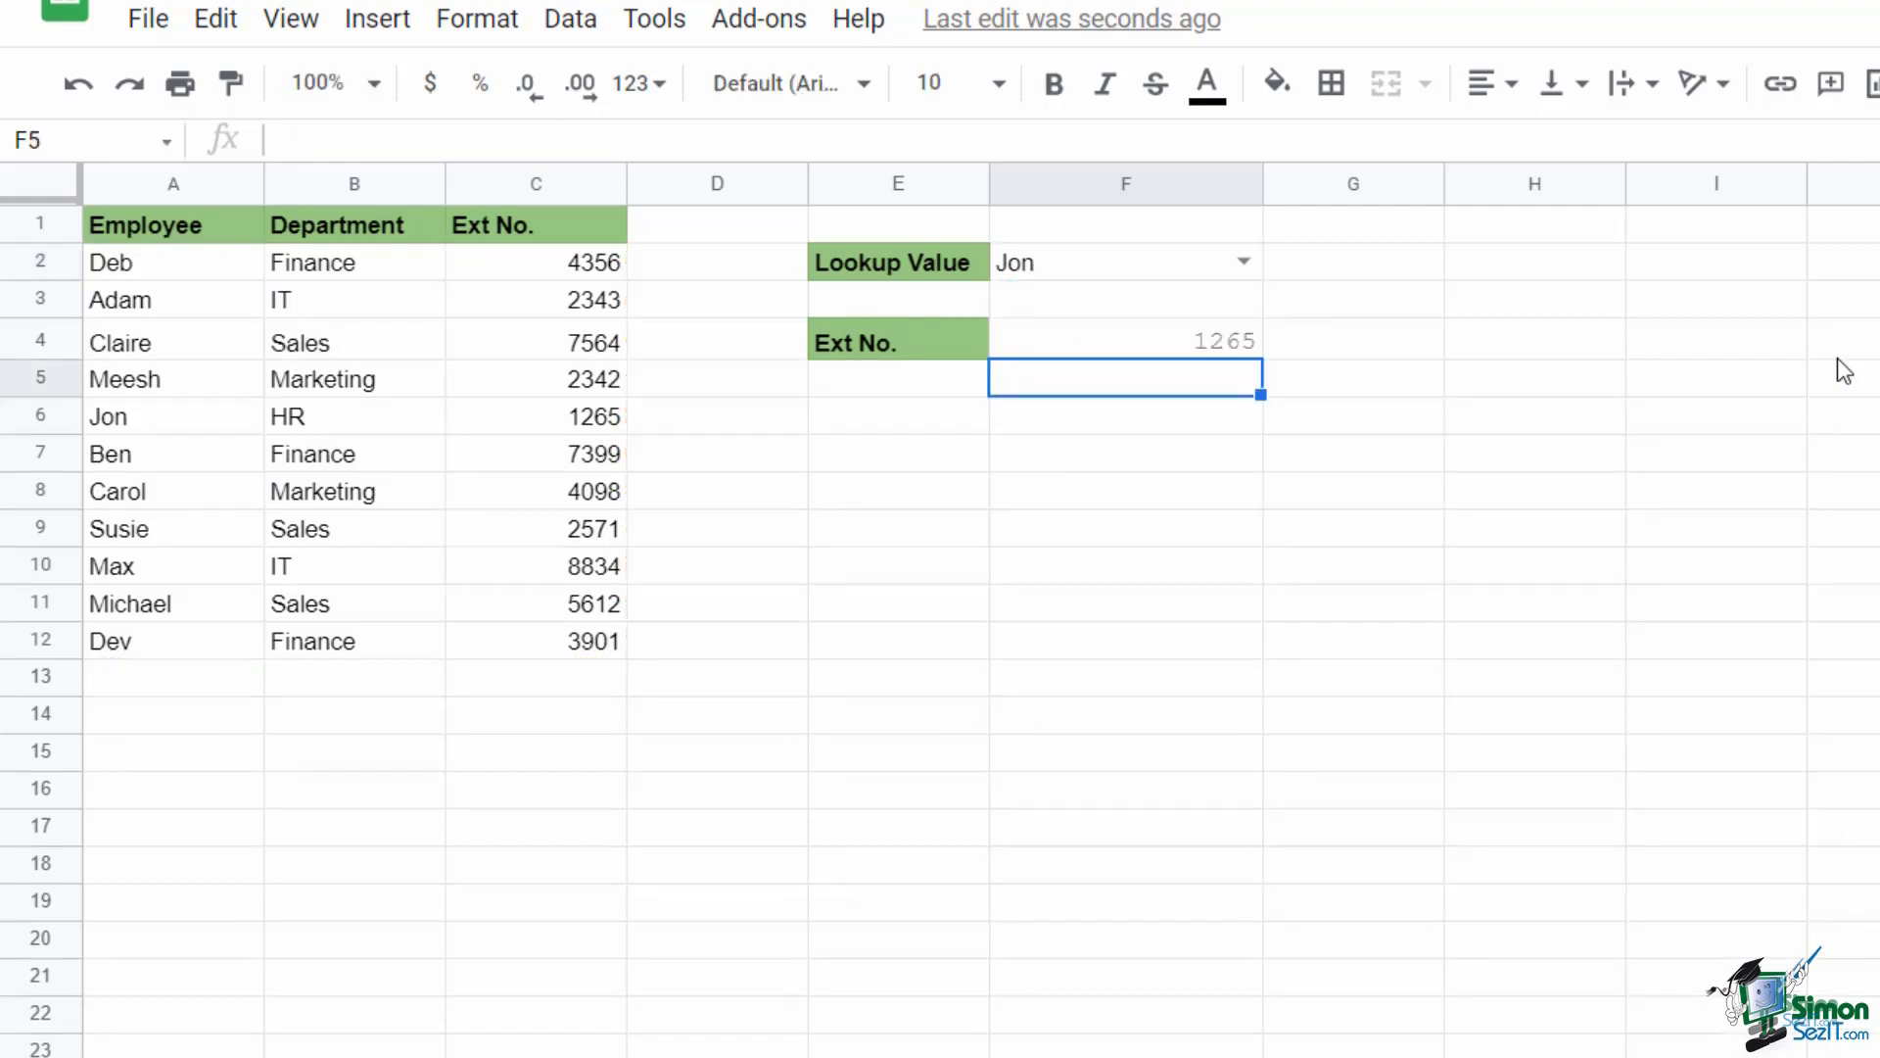
# Step: Set the lookup value in F2 to the employee listed in A2 to test the FILTER formula
pyautogui.click(1107, 239)
pyautogui.click(1240, 266)
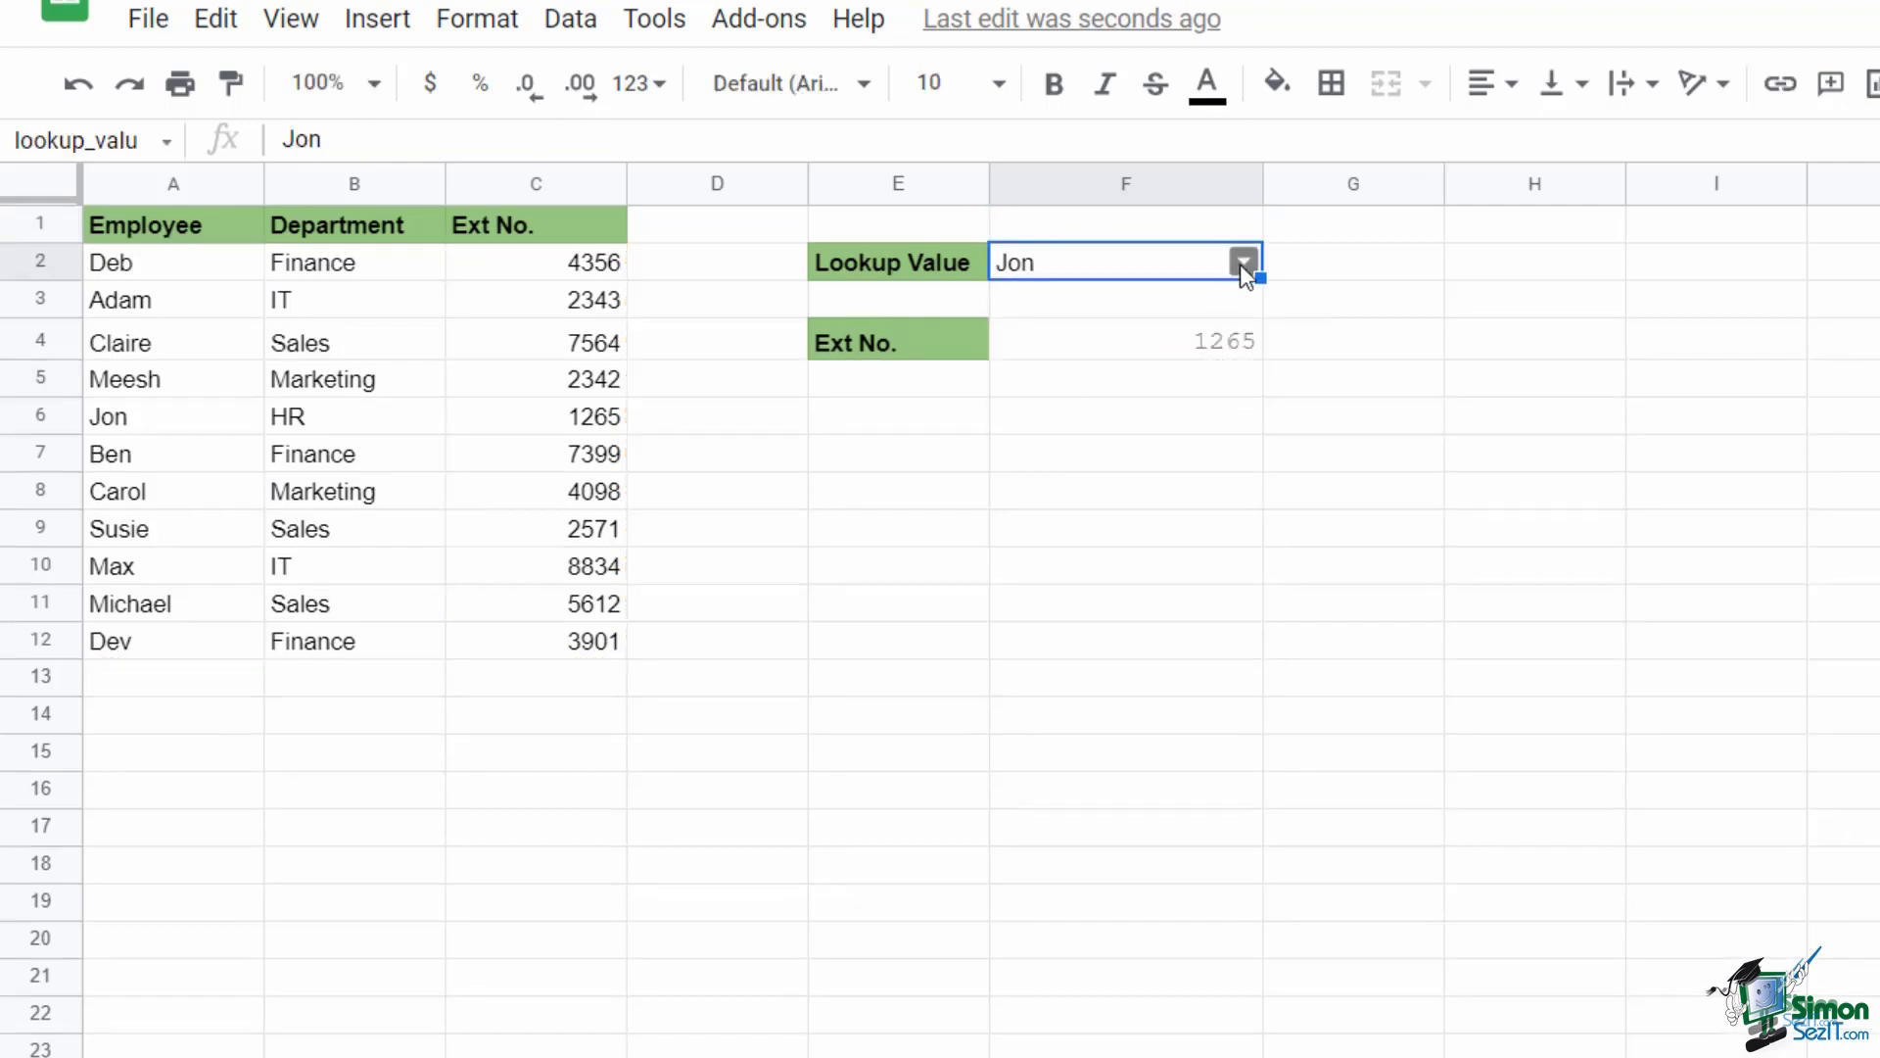
pyautogui.click(1242, 263)
pyautogui.click(1081, 314)
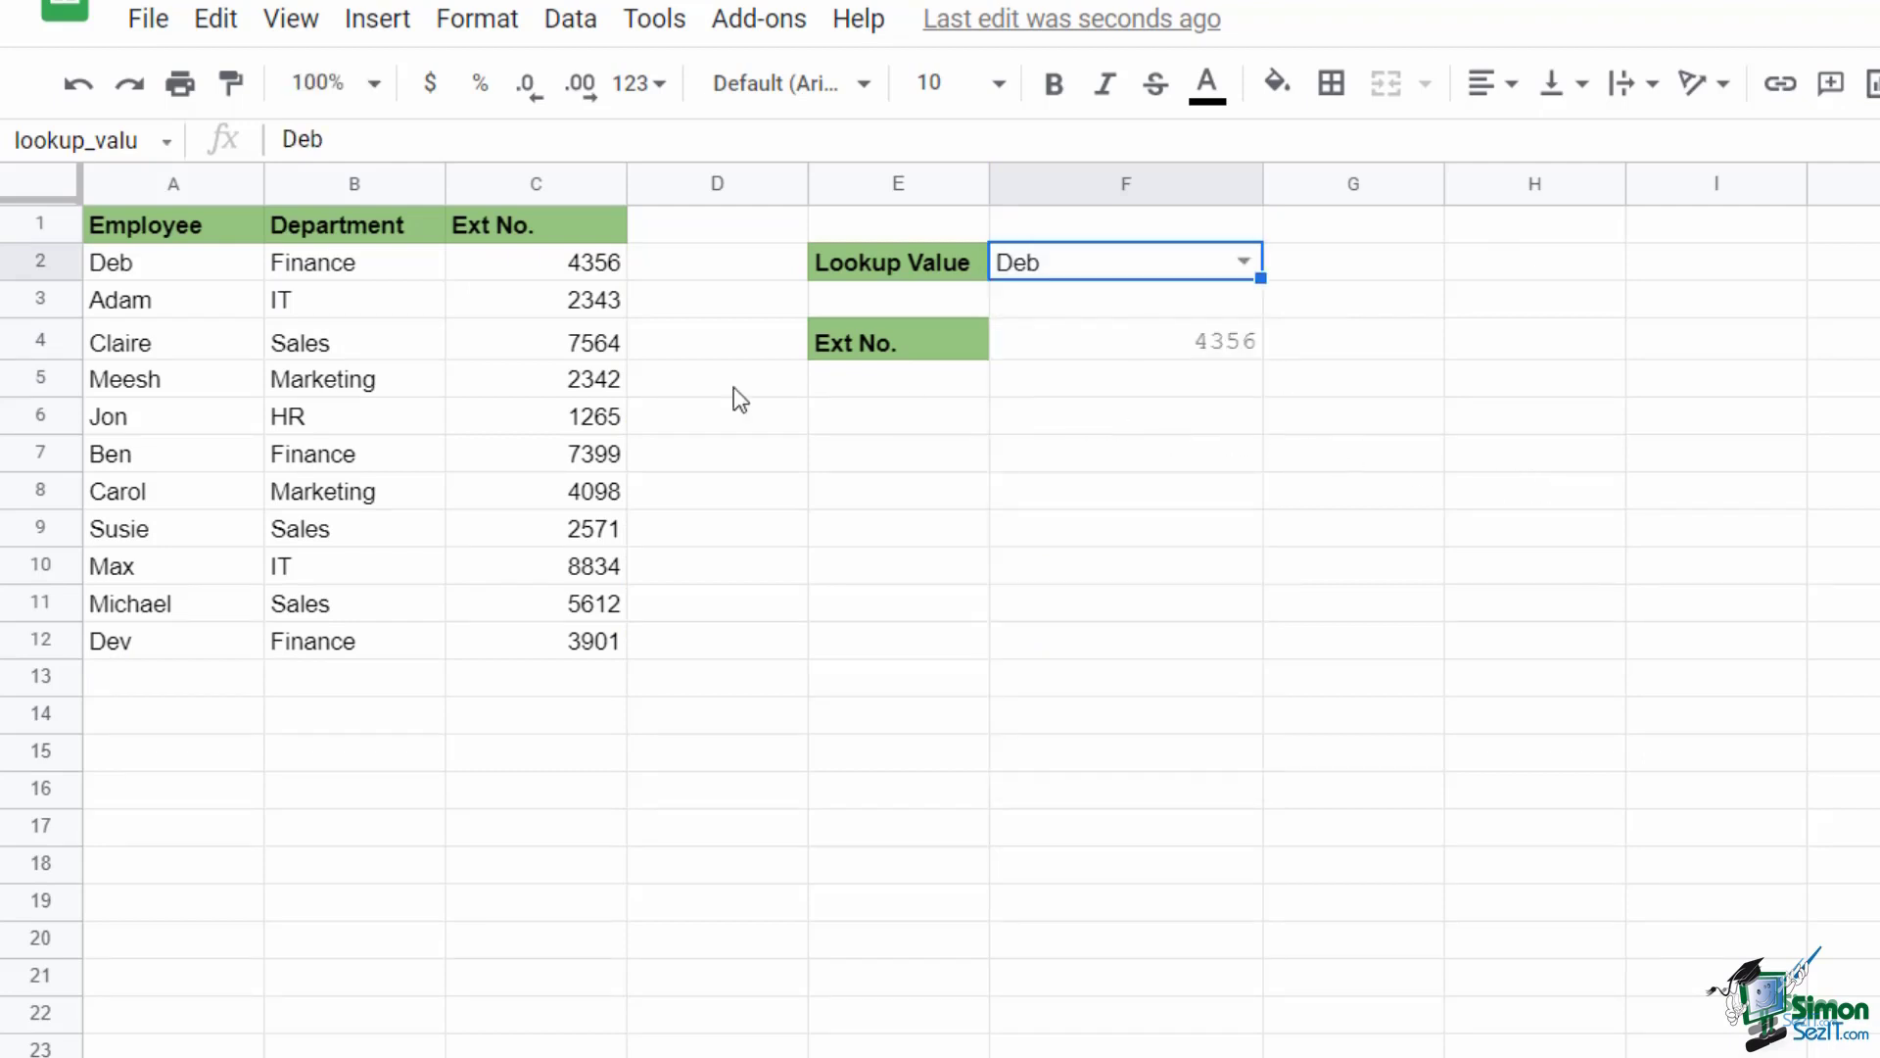